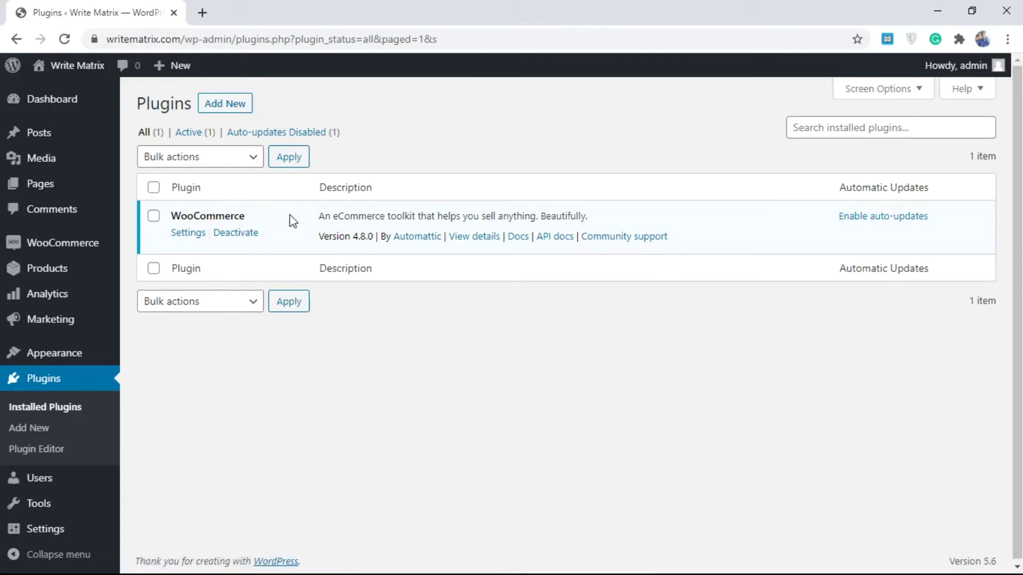
- Search the plugin directory for 'woocommerce event manager', then install and activate WooCommerce Event Manager
left_click(37, 429)
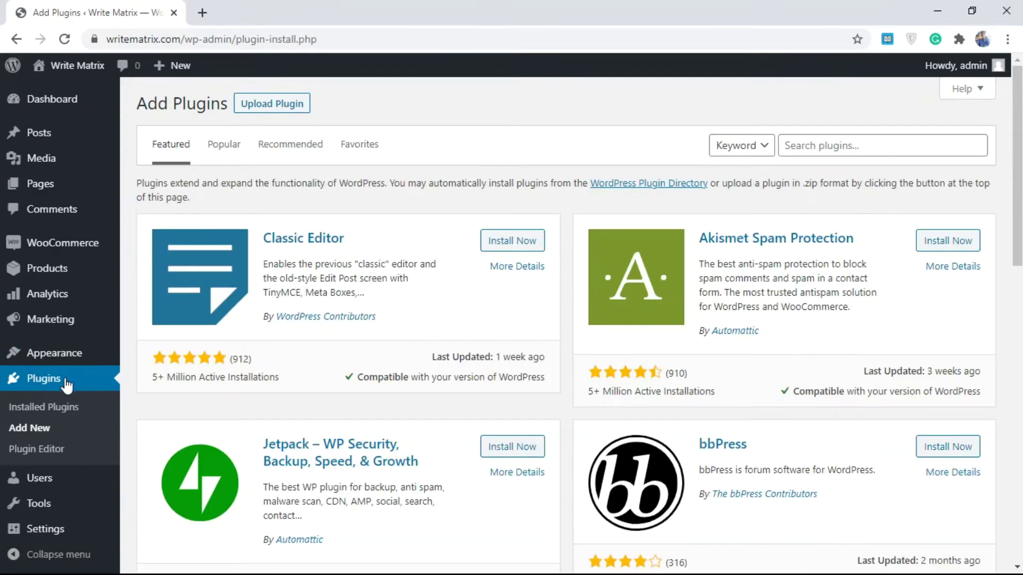
left_click(821, 150)
type("woocommerce")
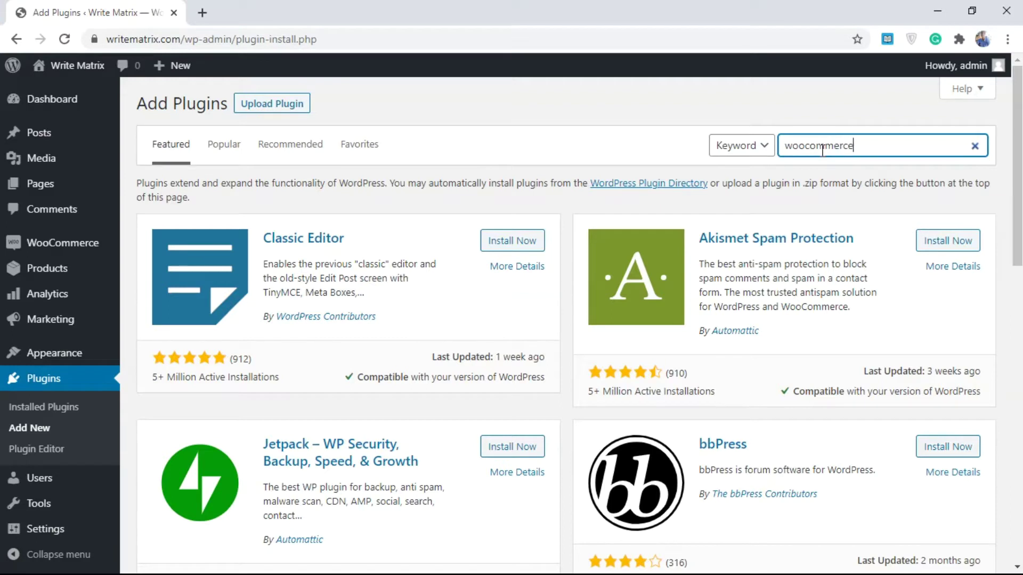
type("event manage")
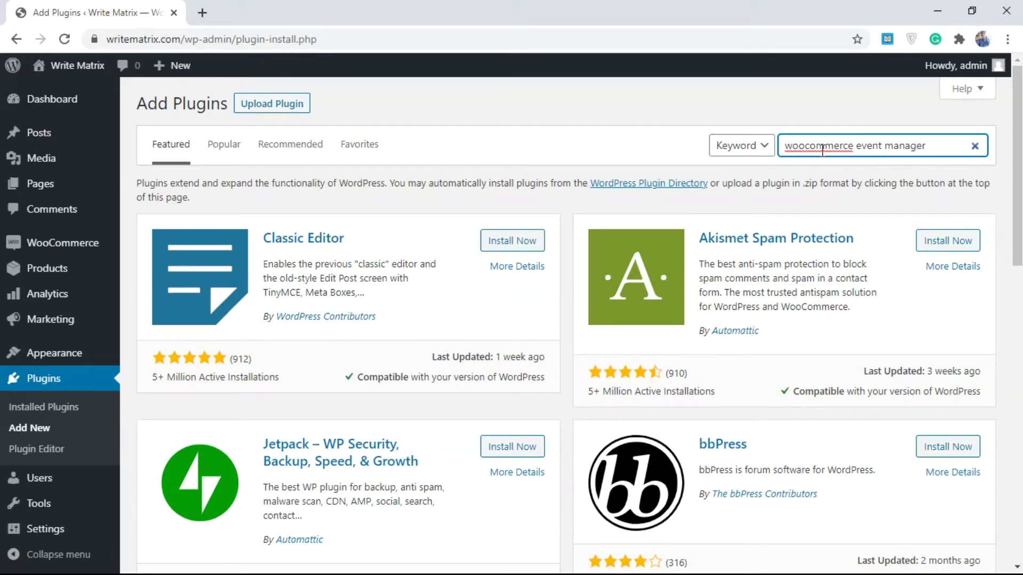
type("r")
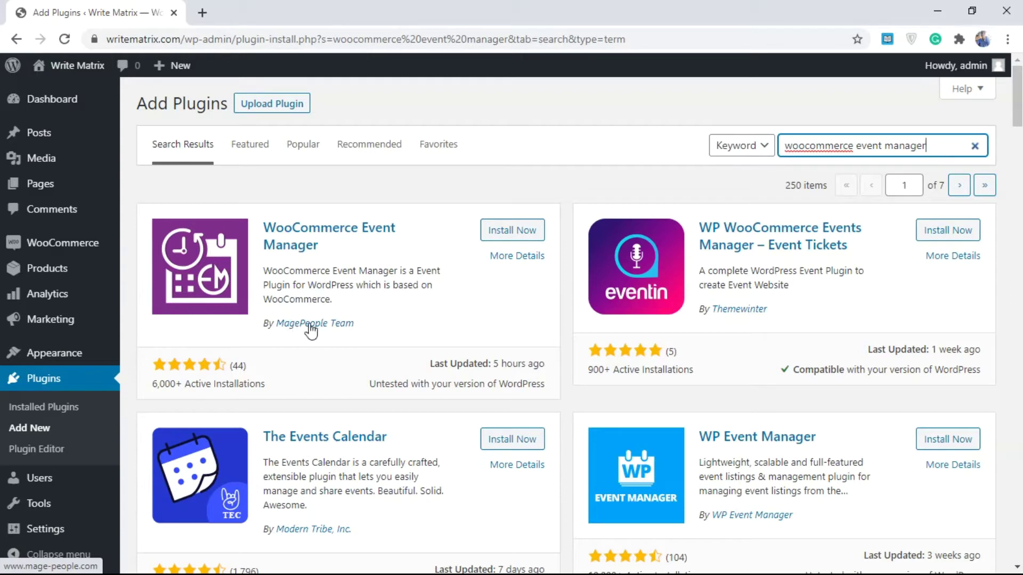
left_click(506, 235)
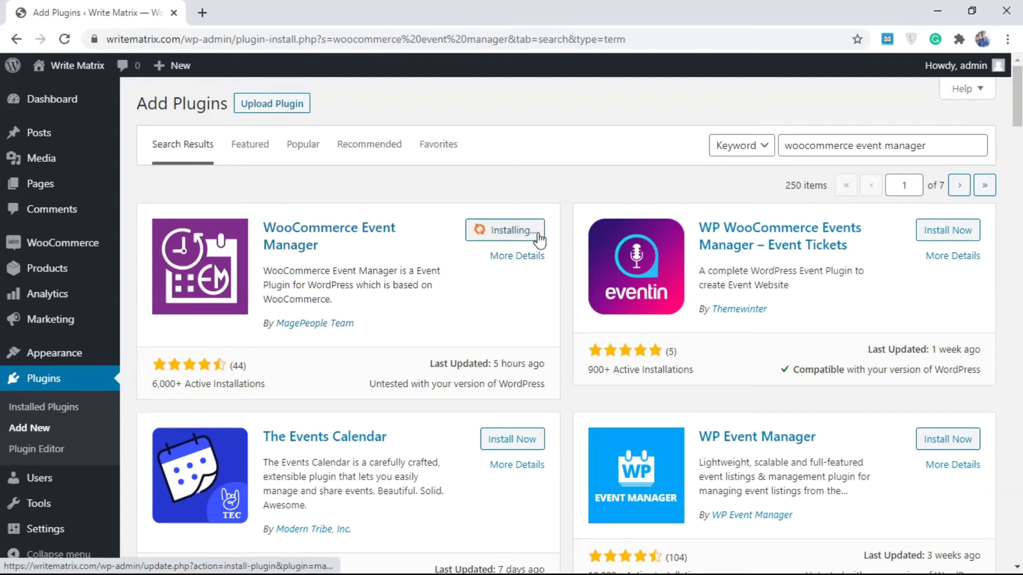
left_click(516, 232)
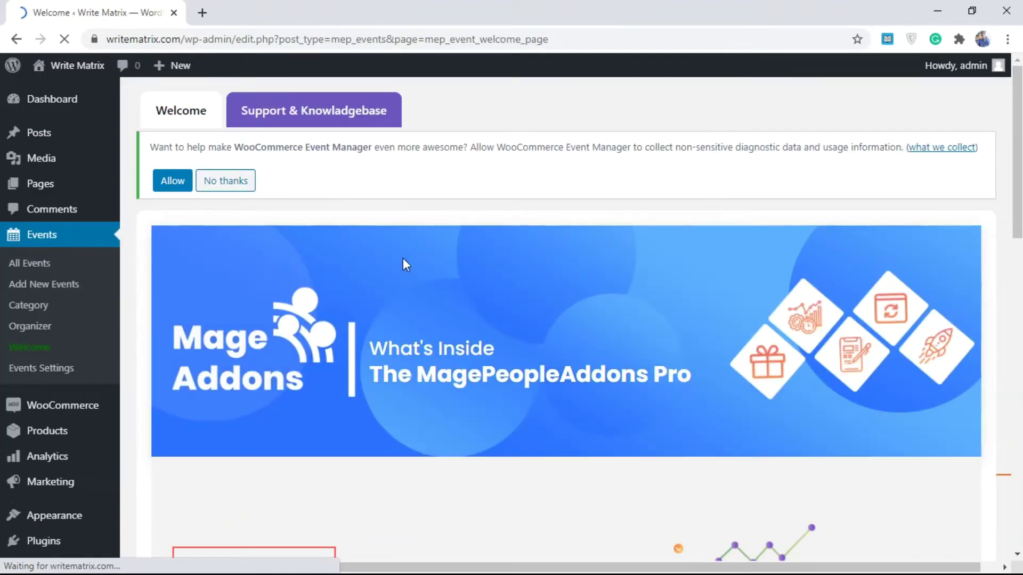
- Look over the Event Manager Welcome page, then go to Events > All Events
scroll(376, 266, "down", 10)
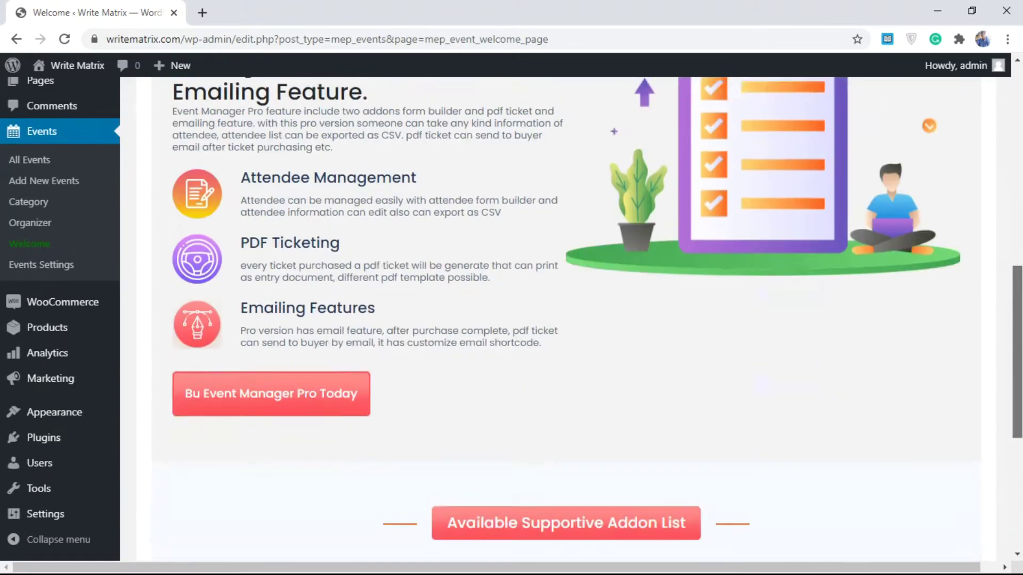
scroll(564, 320, "down", 5)
scroll(564, 319, "up", 10)
scroll(564, 320, "down", 10)
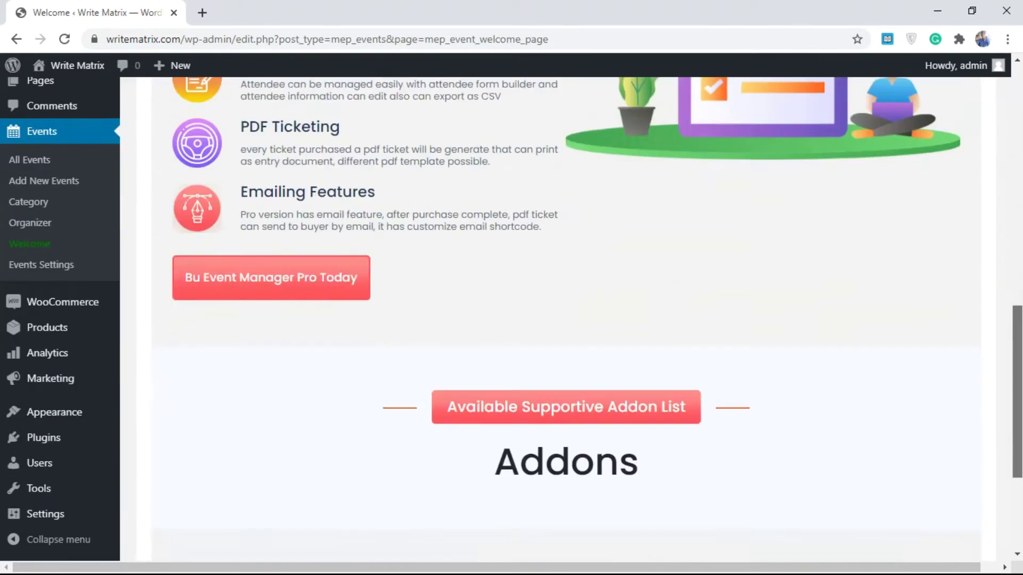
scroll(219, 286, "up", 10)
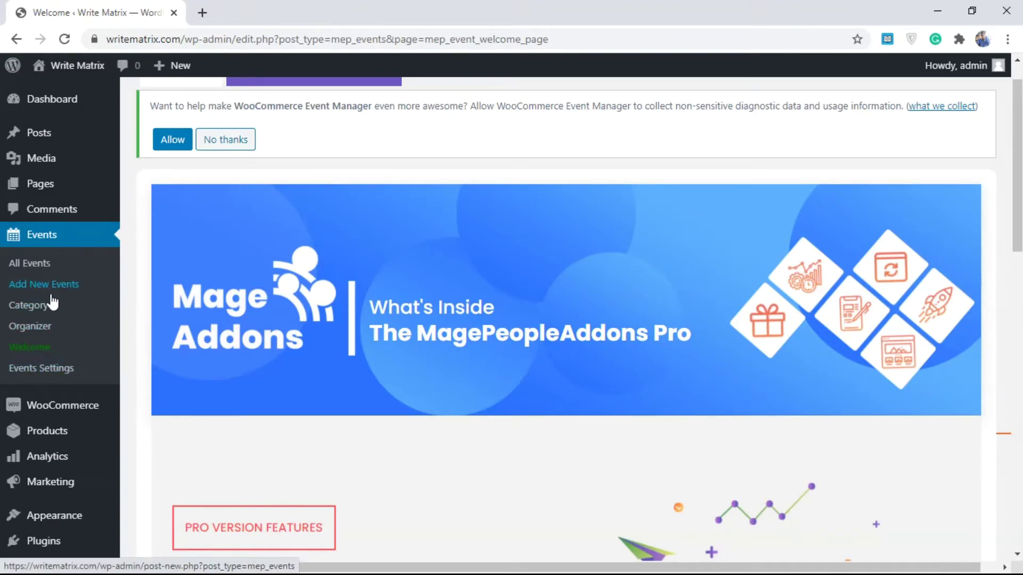
left_click(36, 263)
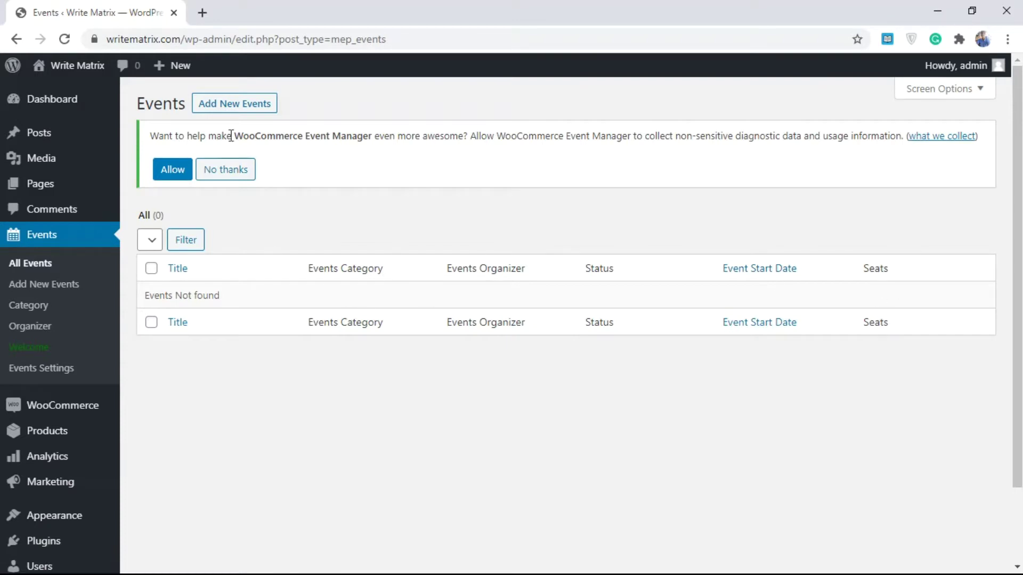
- Start a new event with Add New Events from the empty Events list
left_click(265, 102)
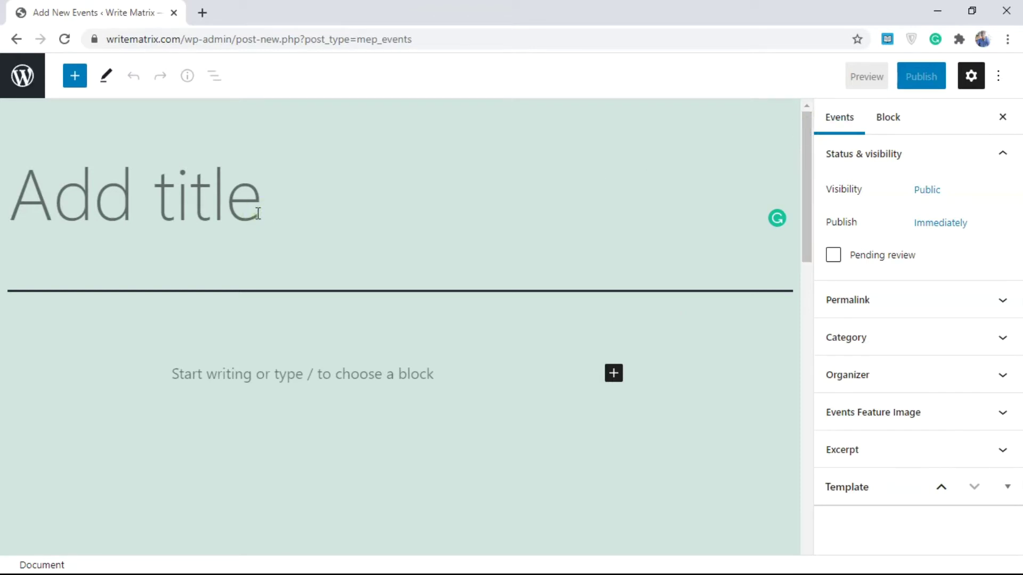
- Title the new event 'Event 1' and scroll down to its Venue/Location fields
type("Event")
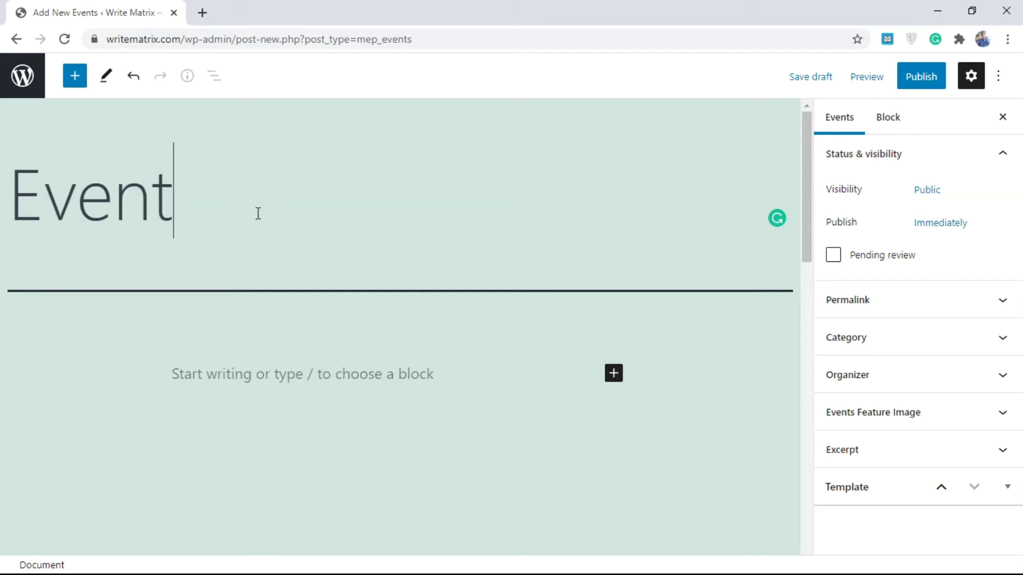
type(" 1")
left_click_drag(809, 188, 810, 239)
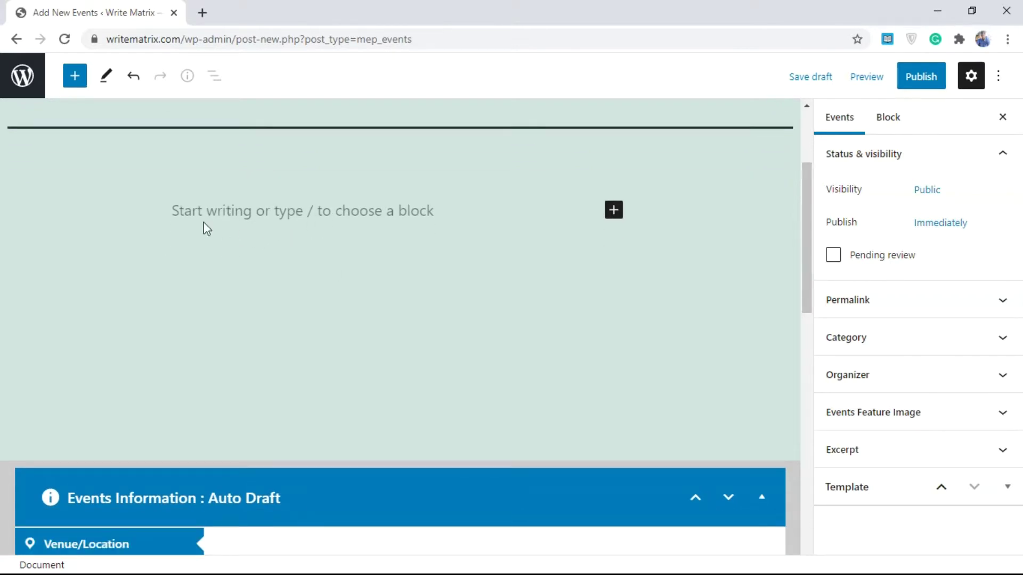
left_click_drag(805, 244, 792, 340)
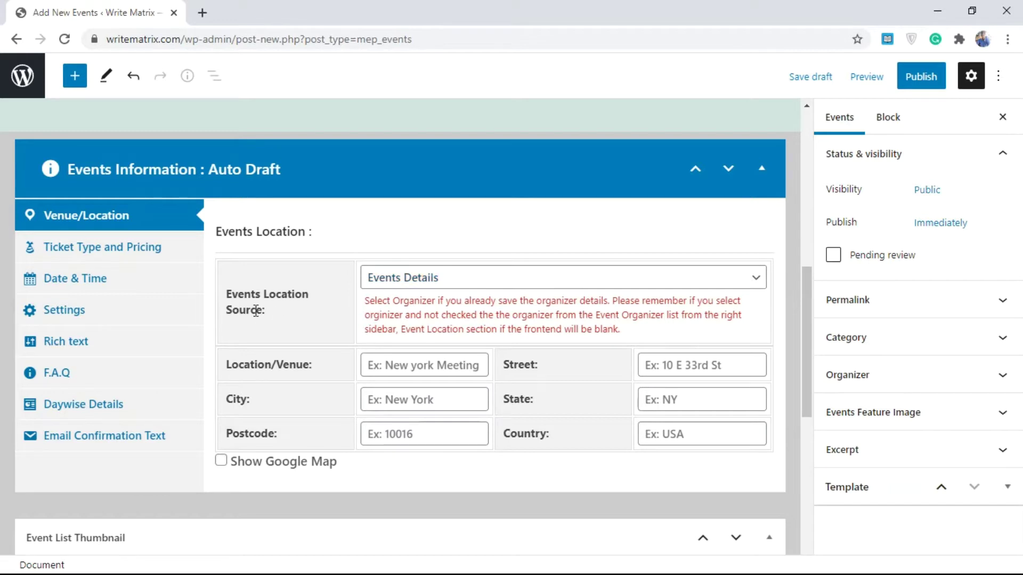
- Keep Events Details as the location source and enter 'new york' as the venue and city
left_click(438, 282)
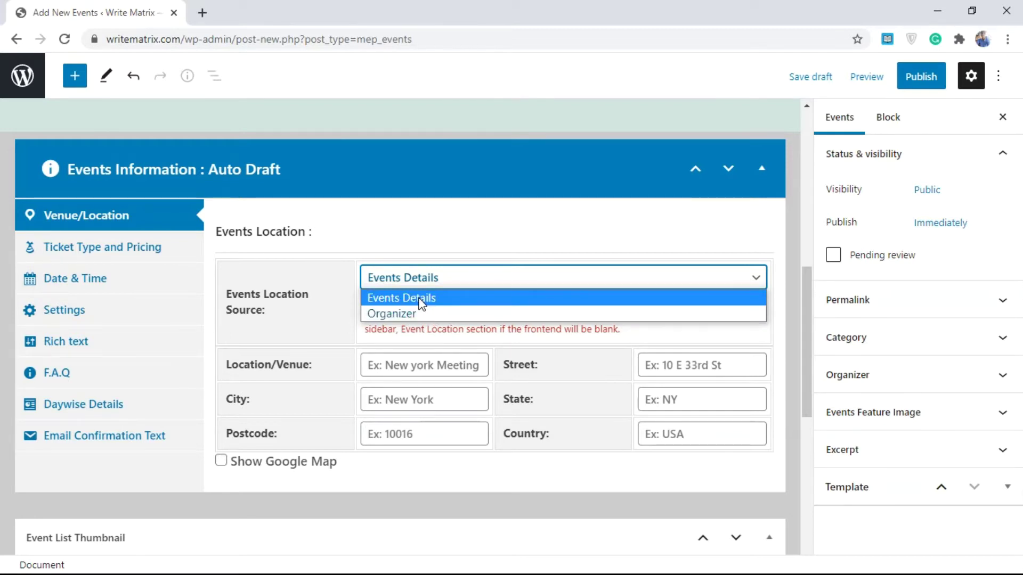
left_click(421, 303)
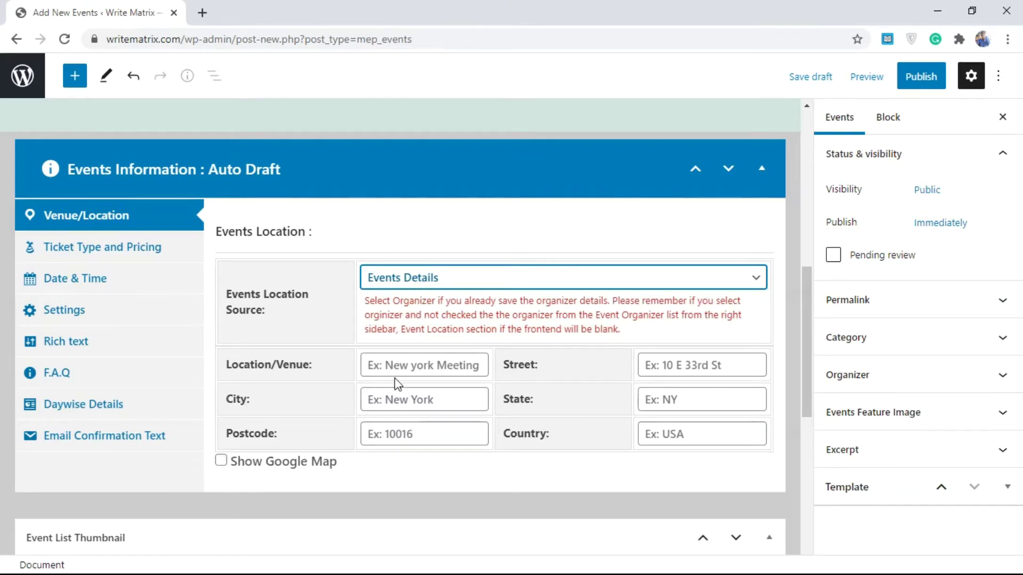
left_click(395, 364)
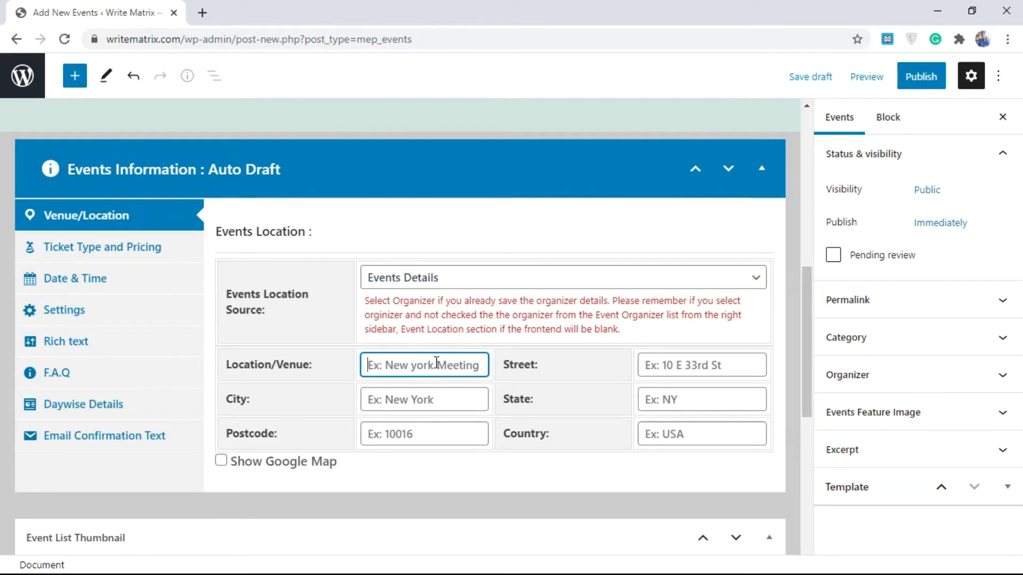
type("new ")
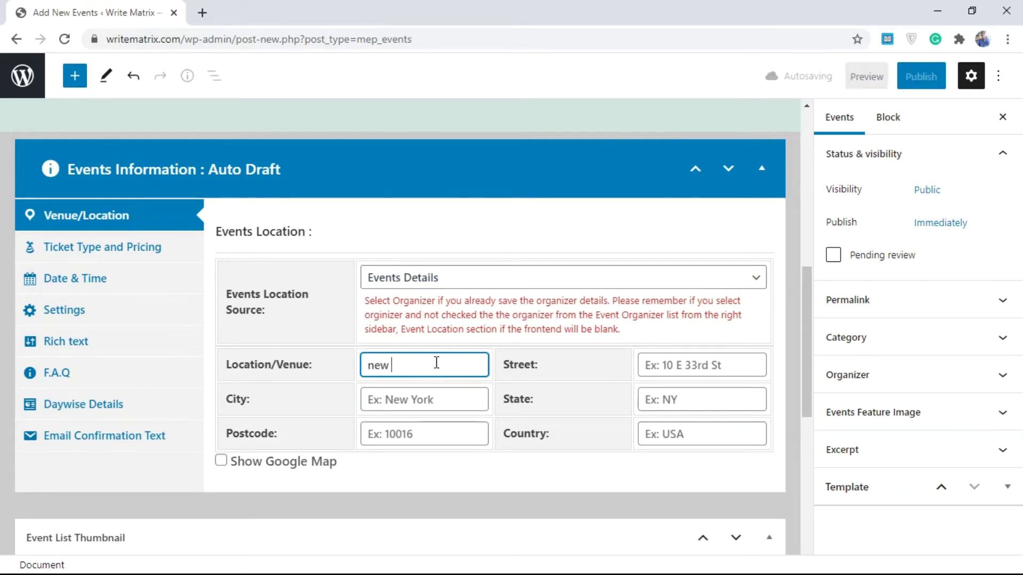
type("york")
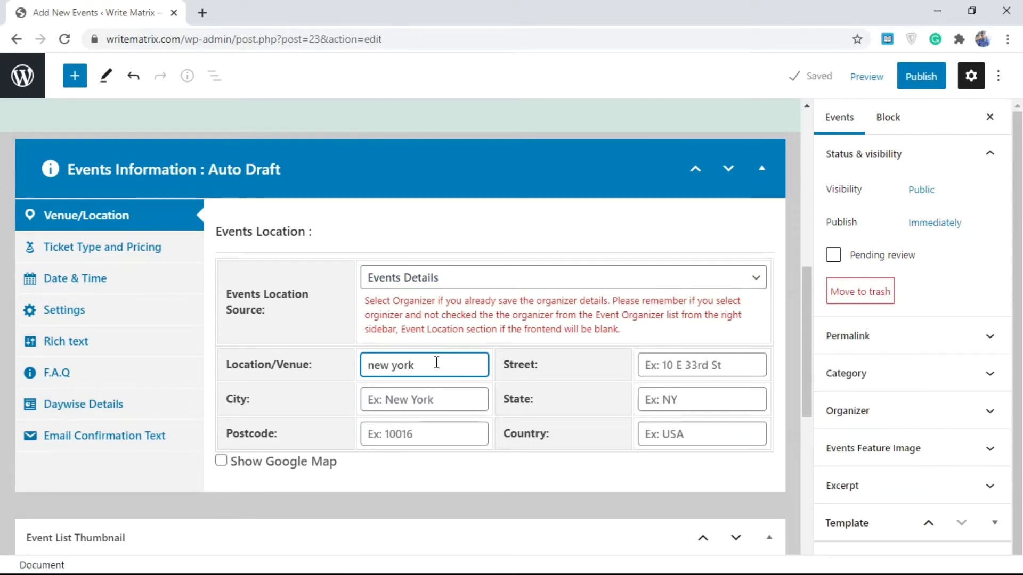
left_click(429, 394)
type("new york")
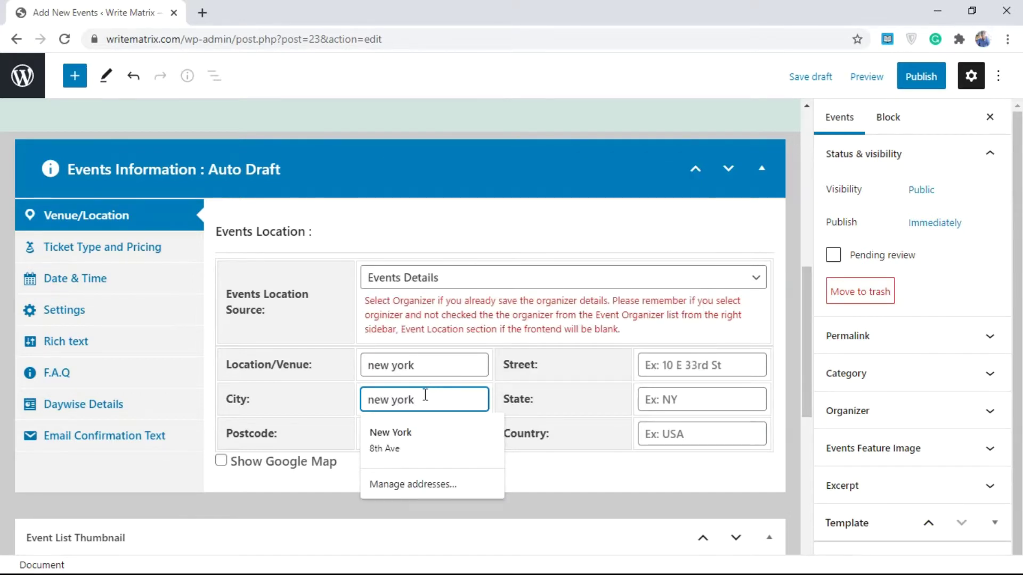
left_click(327, 403)
- Fill in postcode 10016, street 10 st, state NY and country USA
left_click(394, 429)
type("1001")
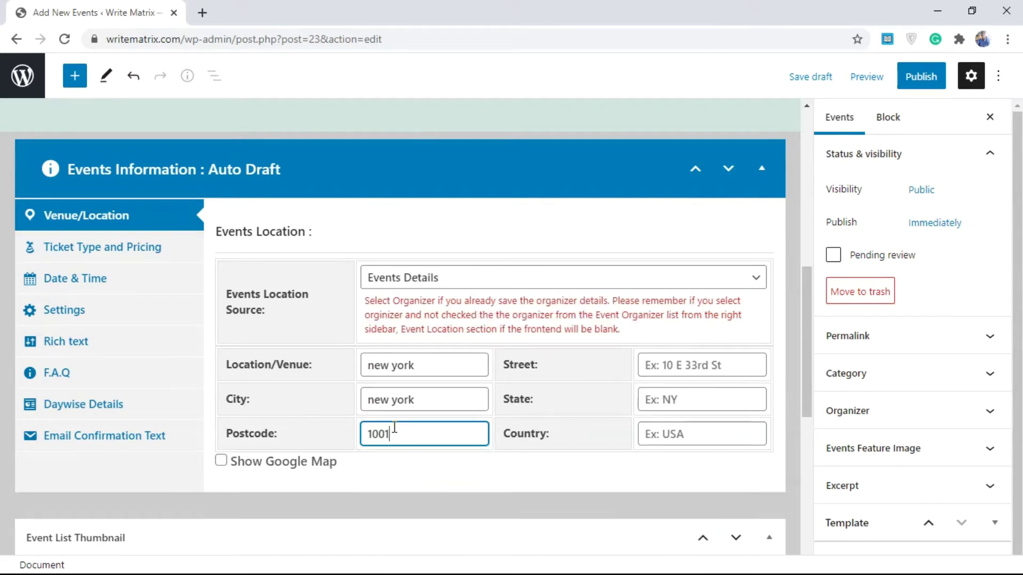
type("6")
left_click(676, 373)
type("1")
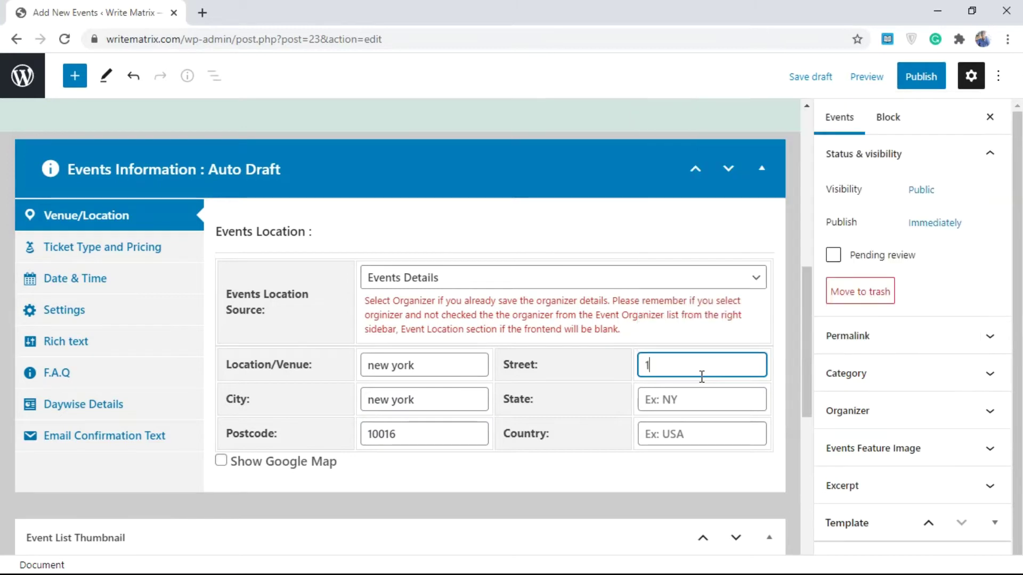
type("0 st")
left_click(684, 394)
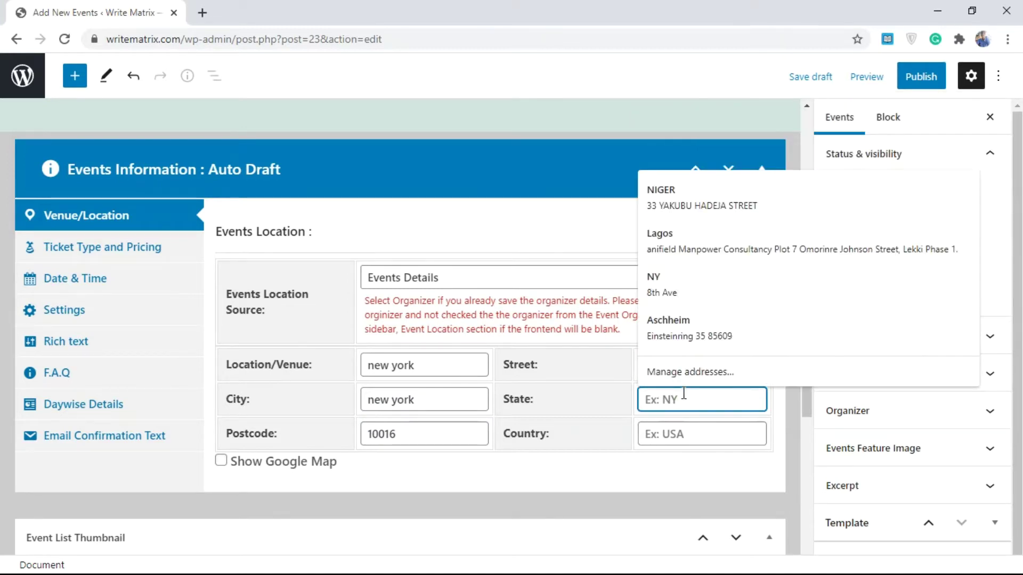
type("NY")
left_click(618, 406)
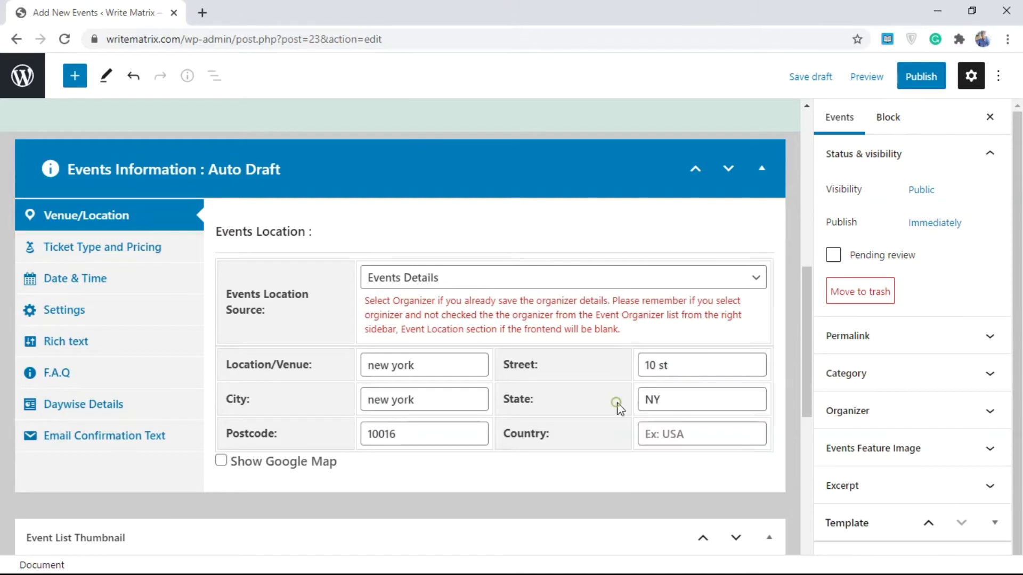
left_click(669, 433)
type("US")
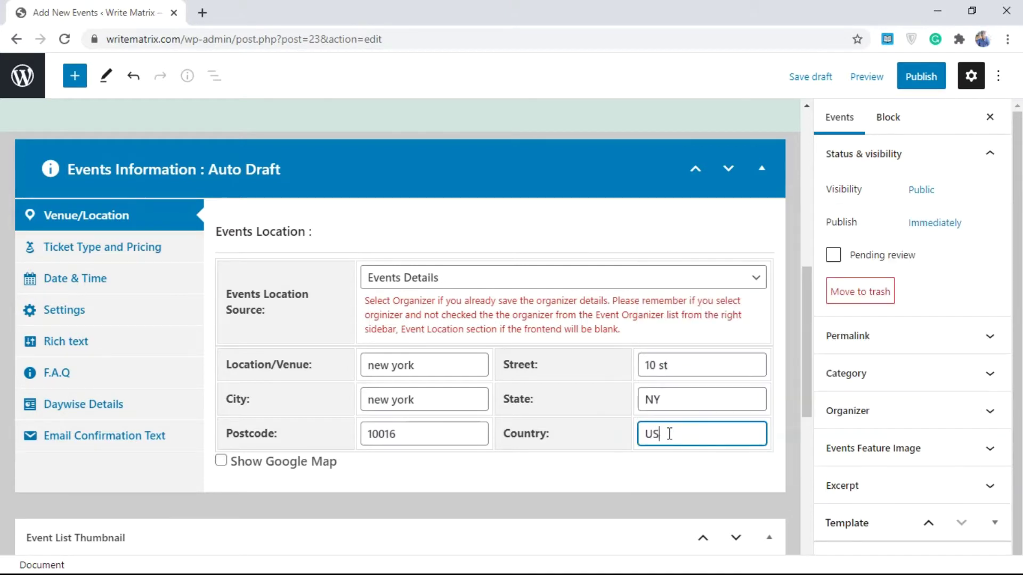
type("A")
left_click(601, 439)
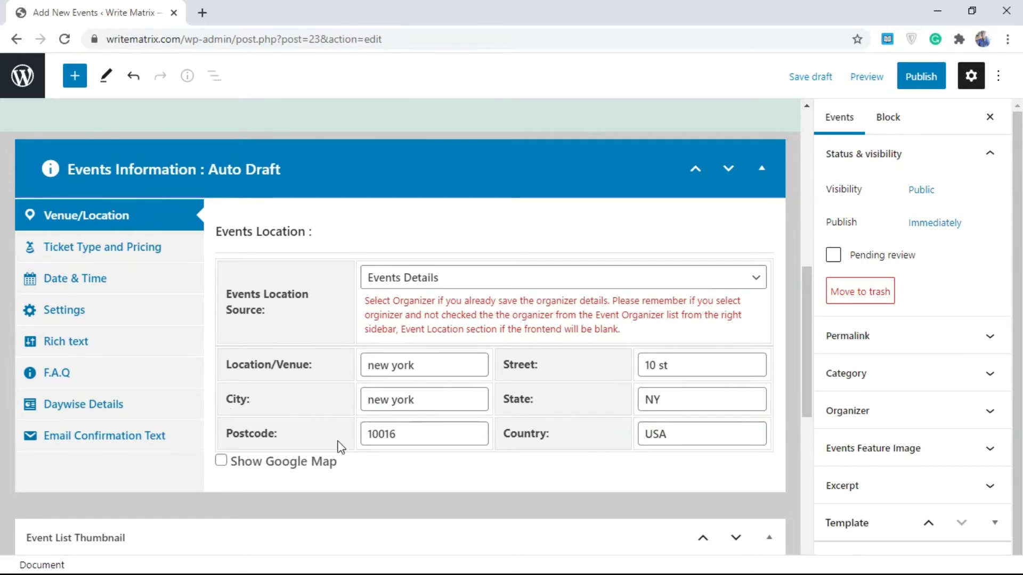
scroll(803, 363, "down", 2)
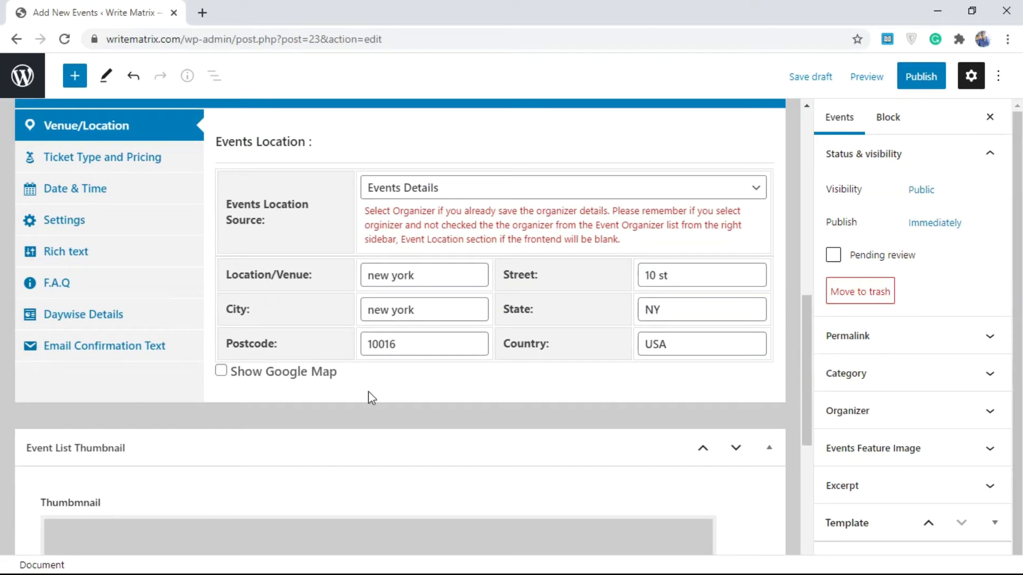
- Show the Google map for the location and review the empty Ticket Type and Pricing section
left_click(221, 373)
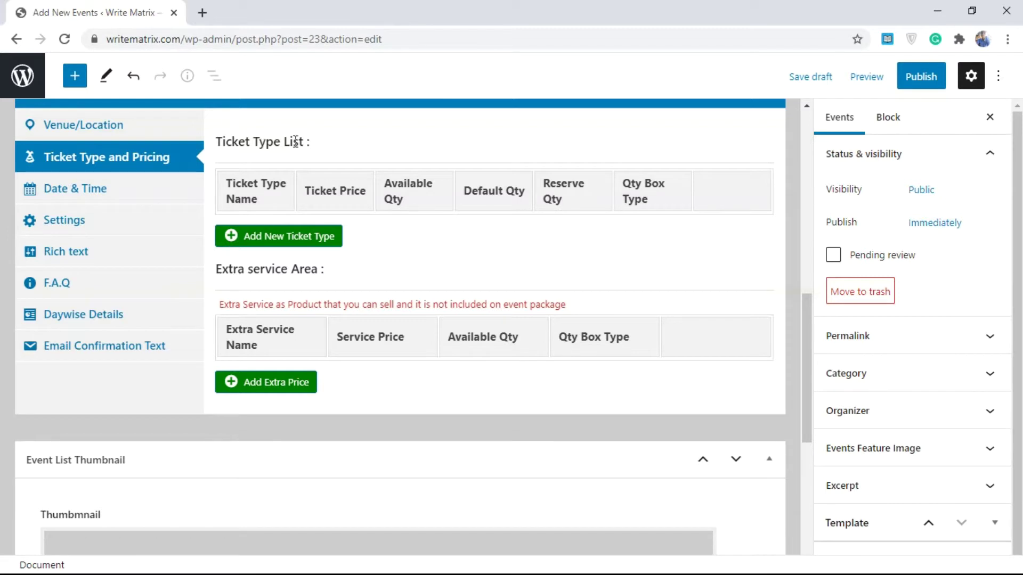
left_click_drag(320, 141, 218, 141)
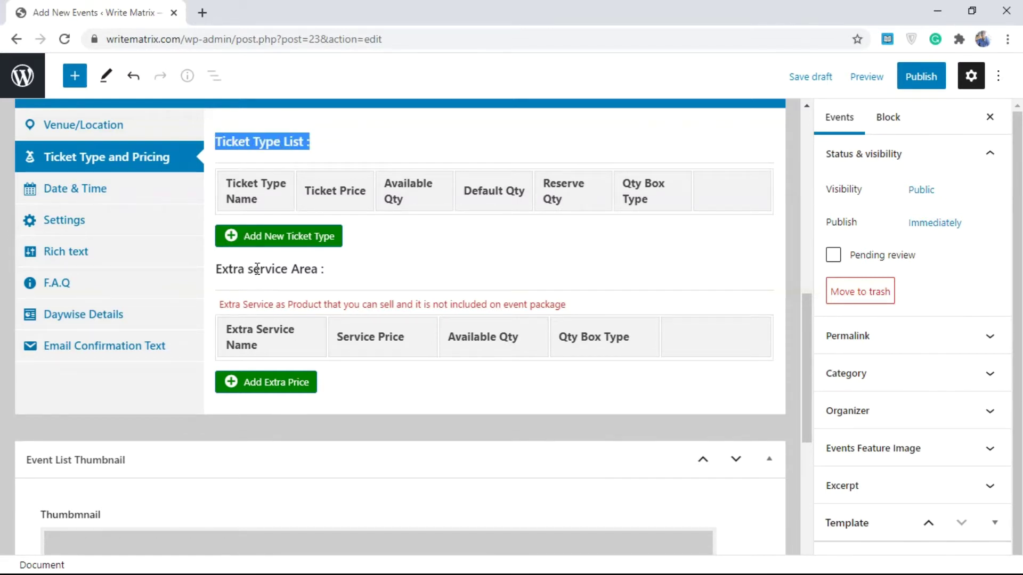
left_click(298, 176)
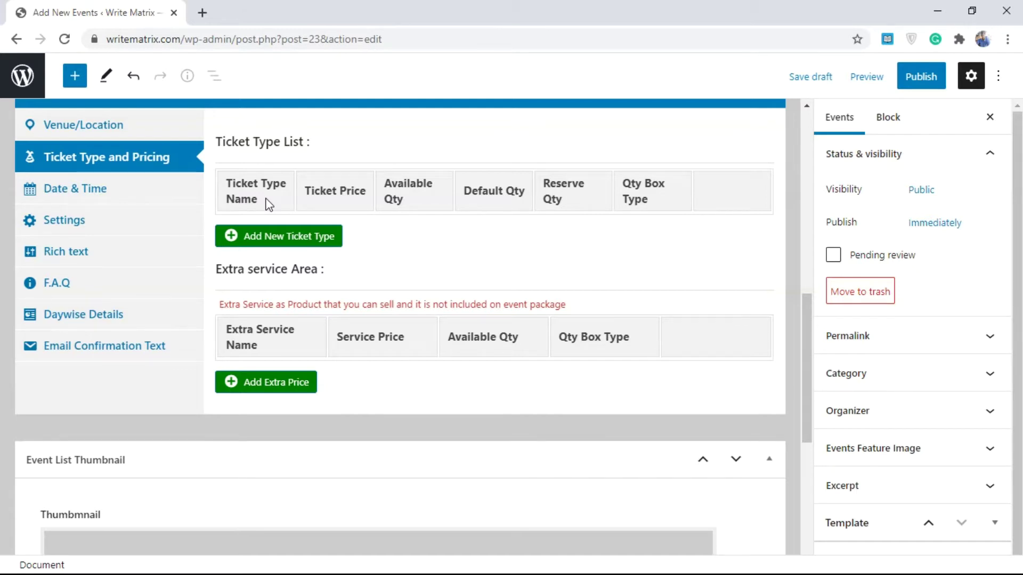
- Add an Adult ticket with price 30, 500 available, default quantity 1 and reserve 10
left_click(271, 237)
left_click(269, 233)
type("A")
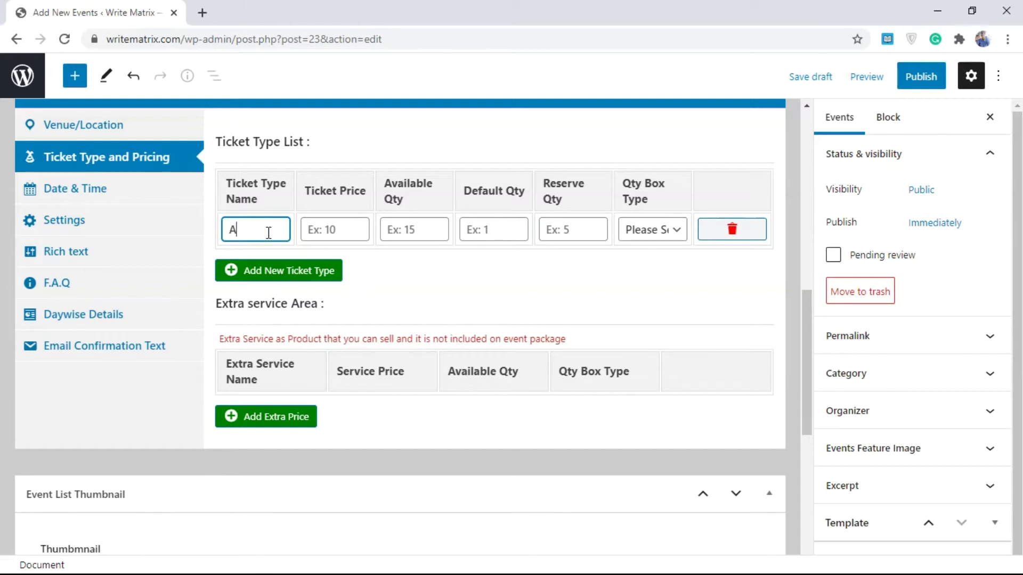
type("dult")
left_click(313, 233)
type("30")
left_click(392, 231)
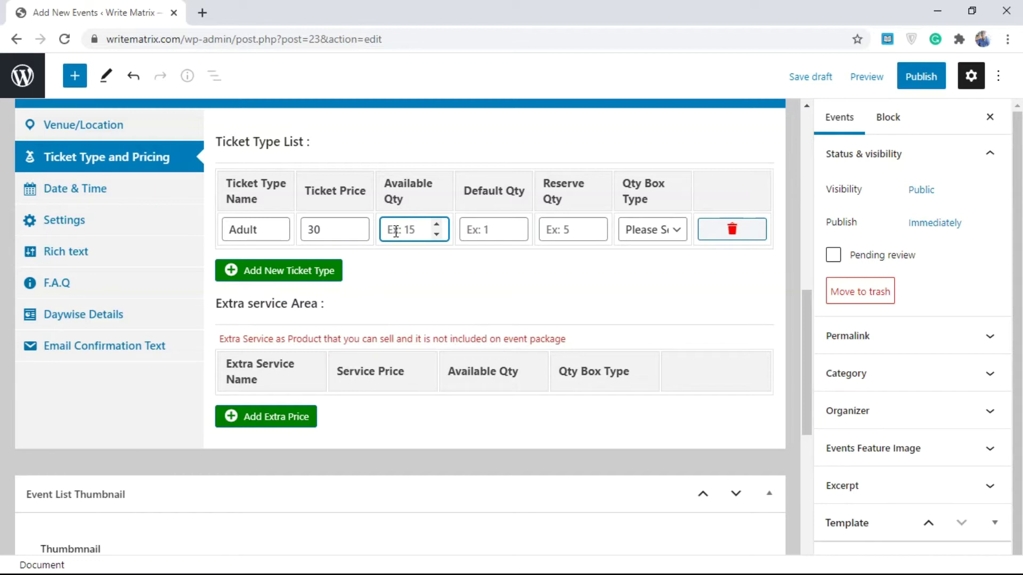
type("500")
left_click_drag(416, 229, 379, 235)
left_click(483, 229)
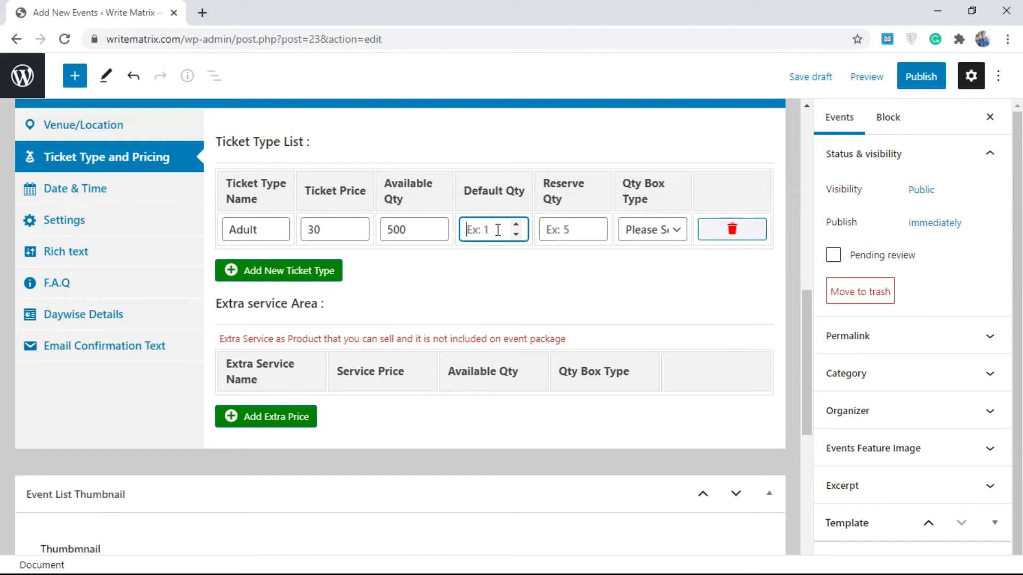
type("1")
key("BackSpace")
type("5")
key("BackSpace")
type("1")
left_click(569, 234)
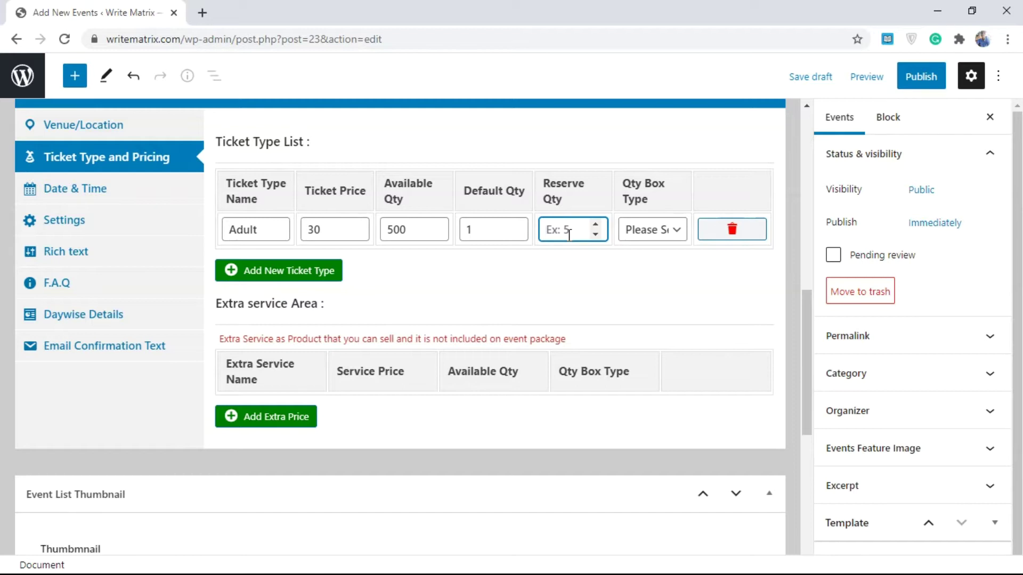
type("10")
- Set the Adult ticket's quantity box type to Dropdown List
double_click(481, 229)
left_click(654, 230)
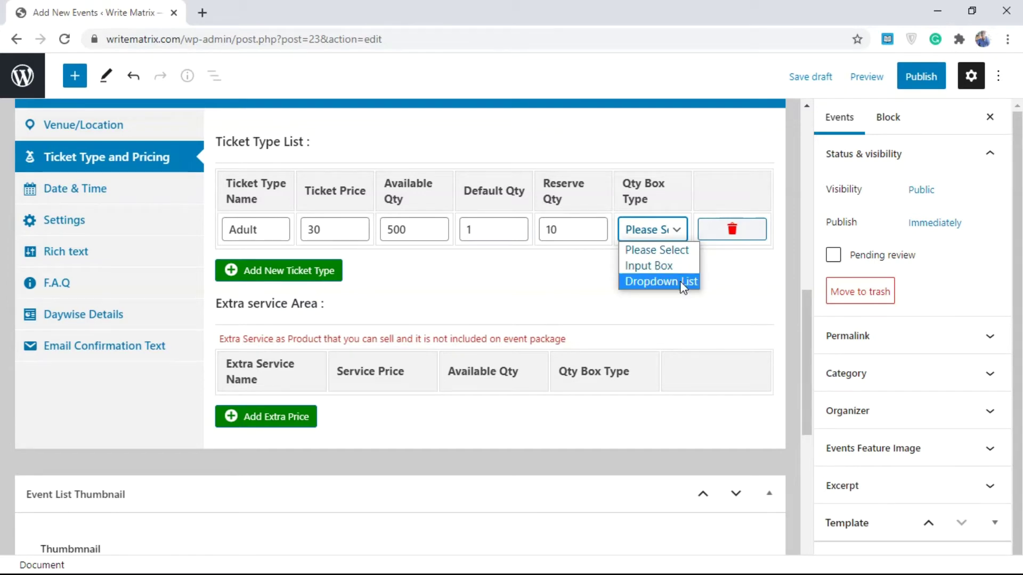
left_click(660, 266)
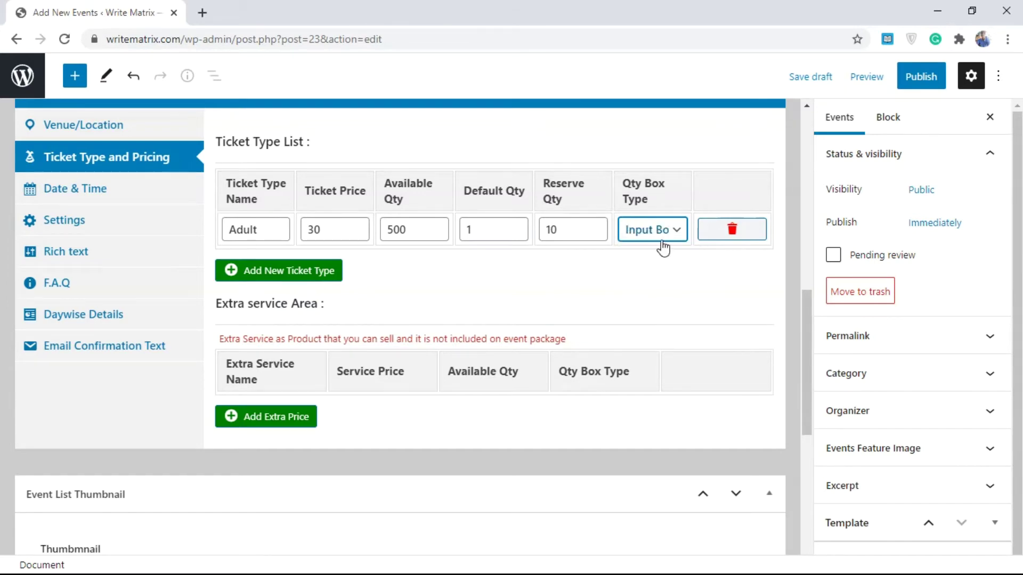
left_click(663, 241)
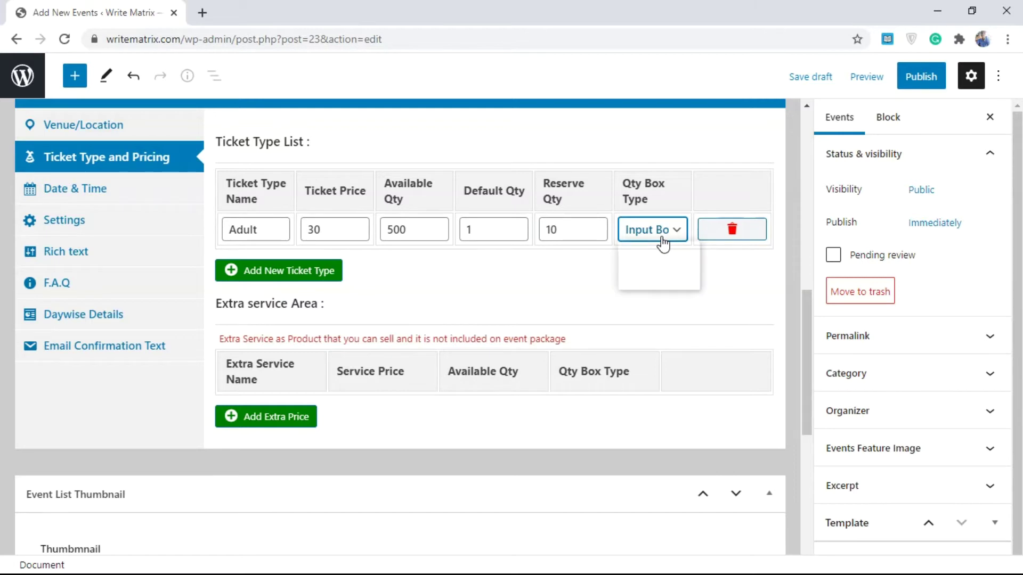
left_click(685, 283)
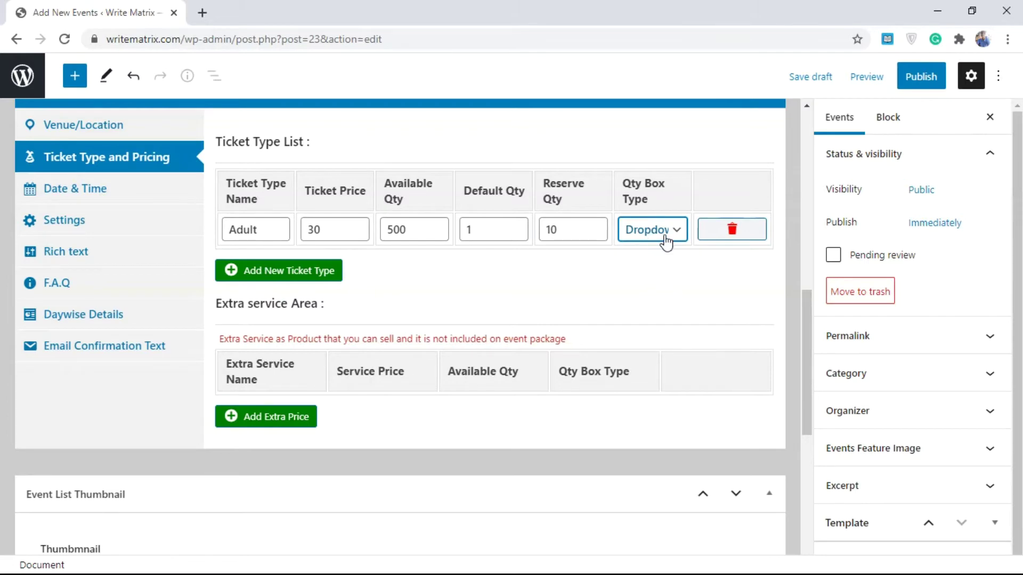
- Add a Children ticket: price 20, 100 available, default 1, reserve 5, Input Box quantity
left_click(289, 273)
left_click(257, 265)
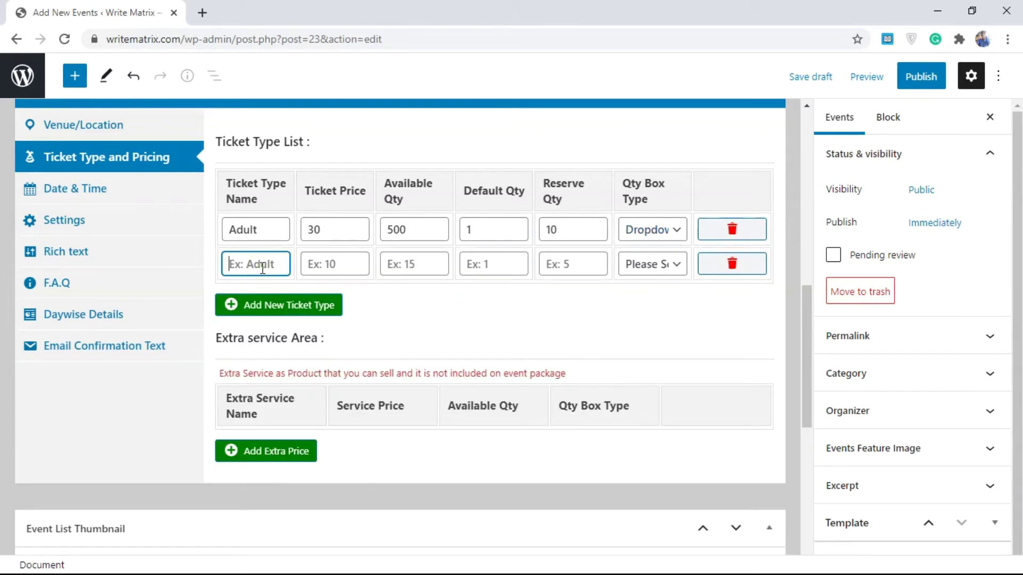
type("Children")
left_click(320, 262)
type("20")
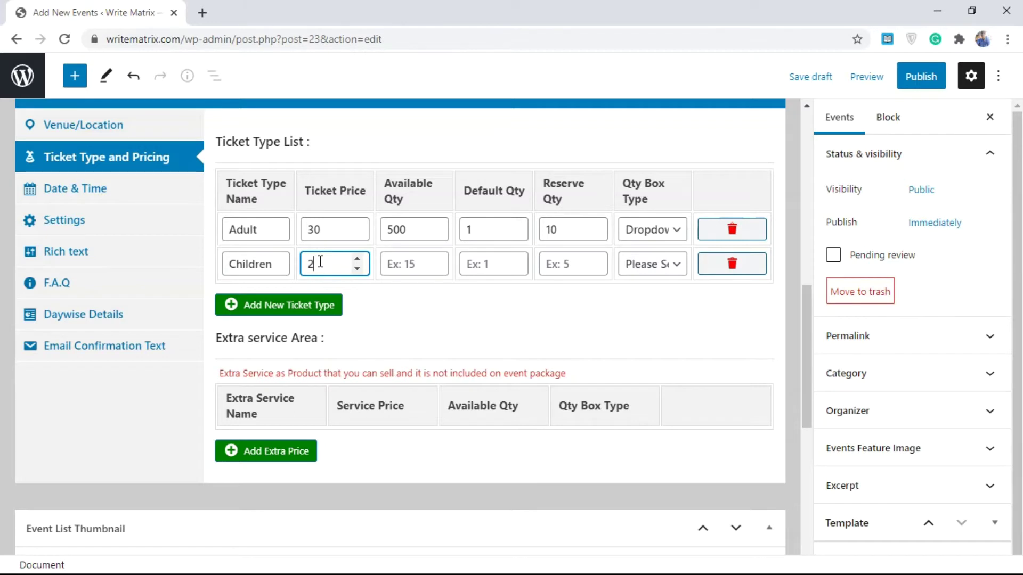
left_click(405, 258)
type("100")
left_click(491, 259)
type("1")
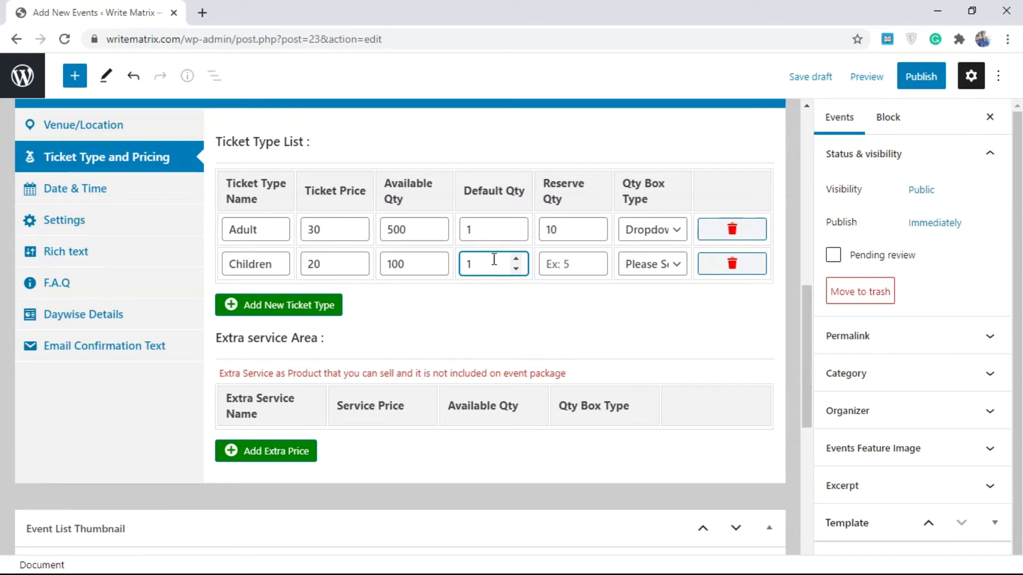
left_click(572, 266)
type("5")
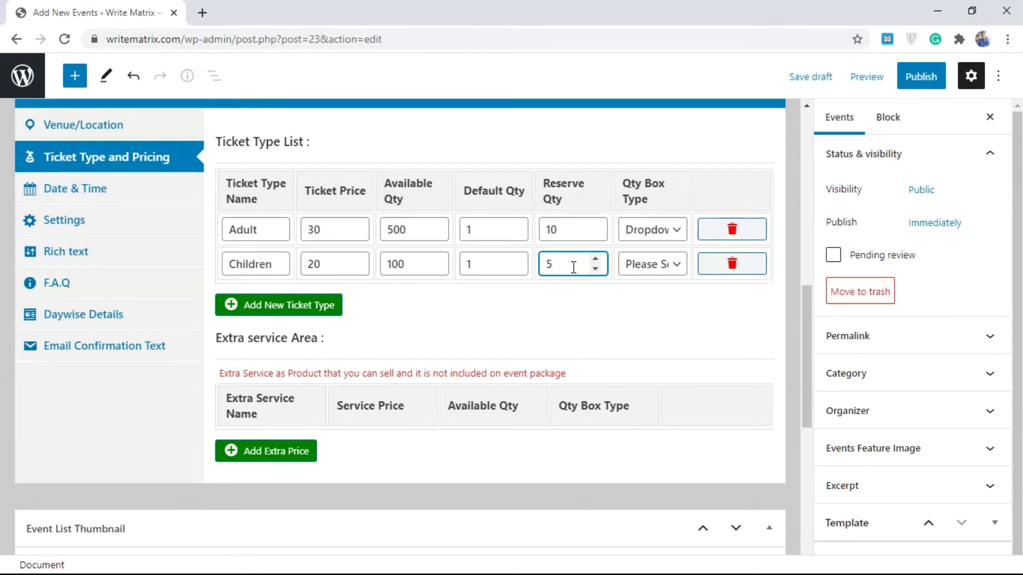
left_click(635, 270)
left_click(662, 301)
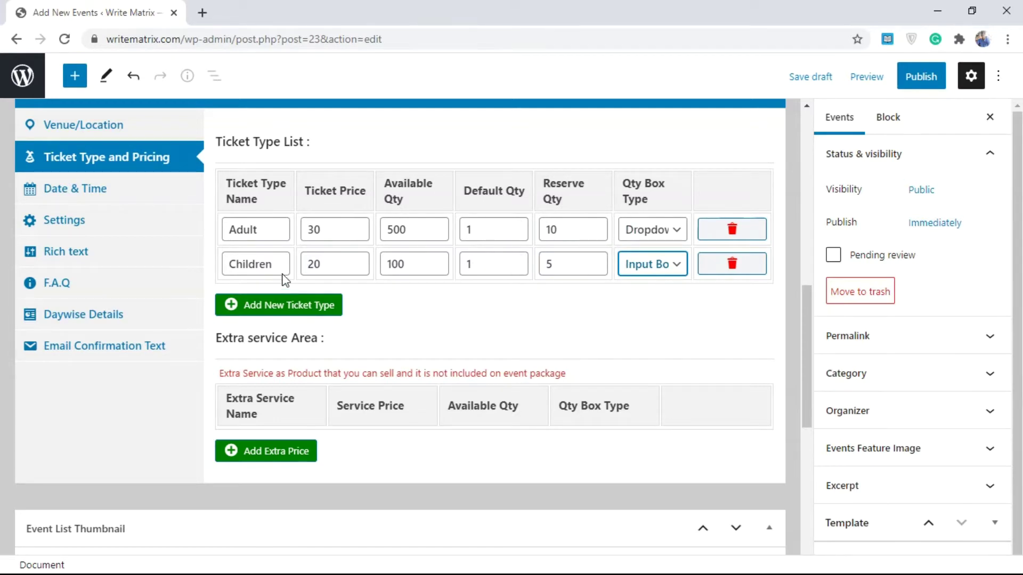
- Remove the two extra empty ticket rows from the ticket list
left_click(312, 307)
left_click(297, 343)
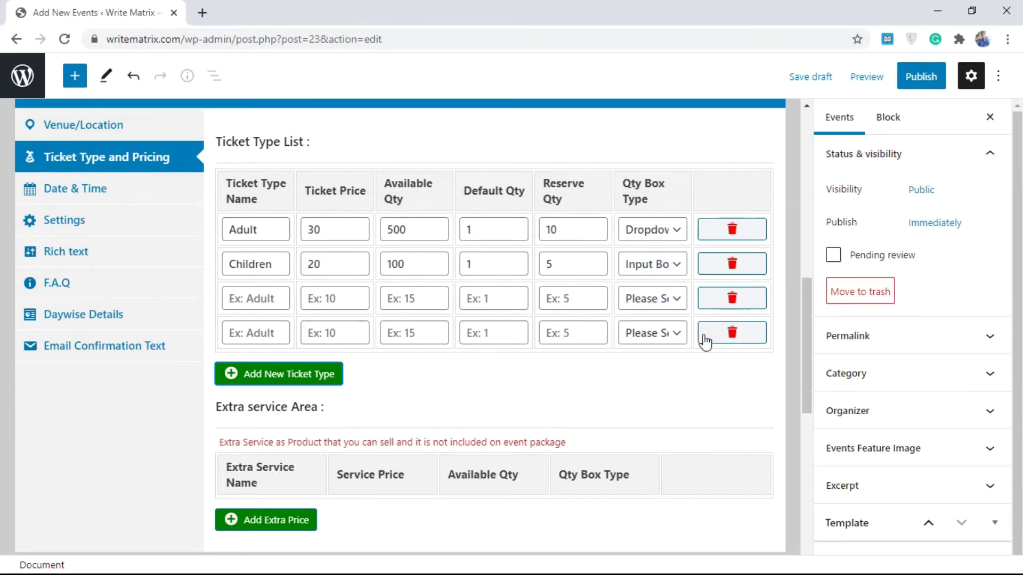
left_click(740, 309)
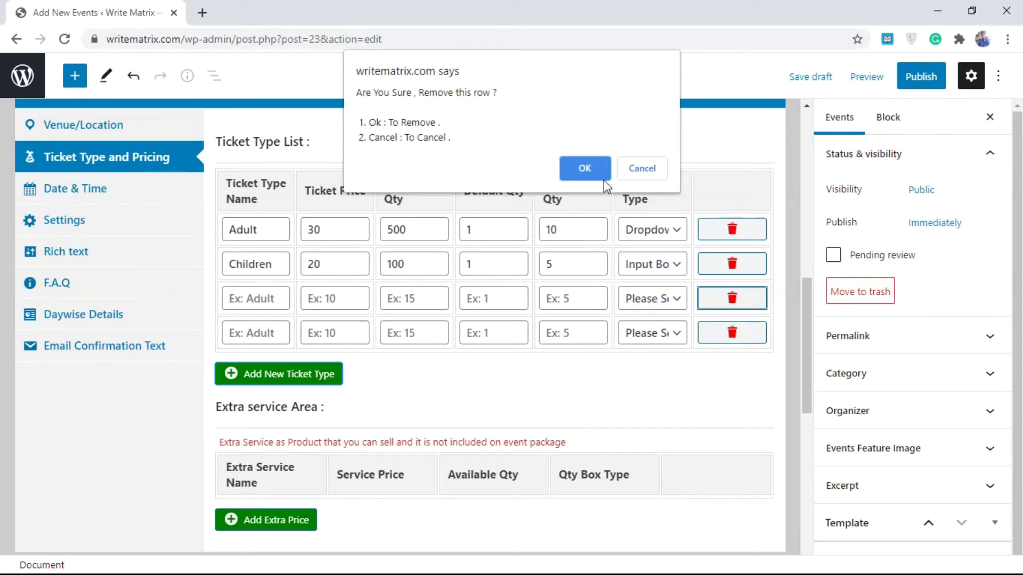
left_click(604, 179)
left_click(729, 298)
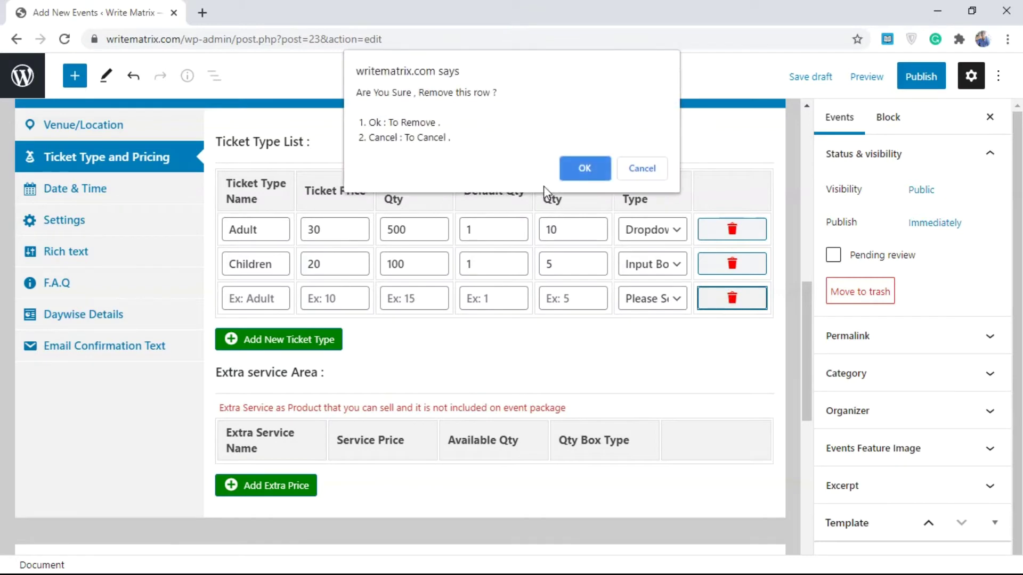
left_click(573, 172)
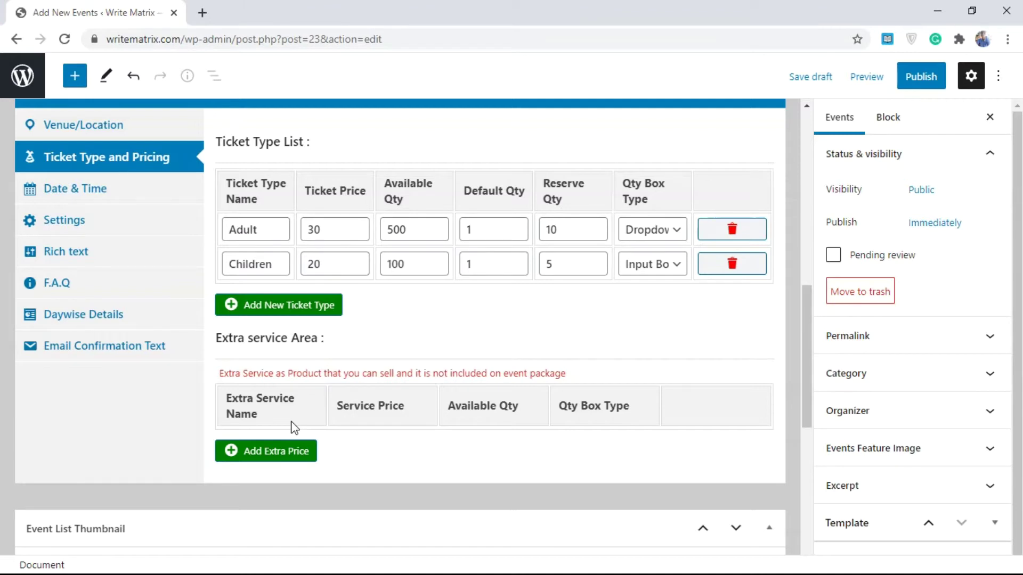
- Add a Refreshments extra service priced 10 with 1000 available and an Input Box quantity
left_click(290, 450)
left_click(268, 444)
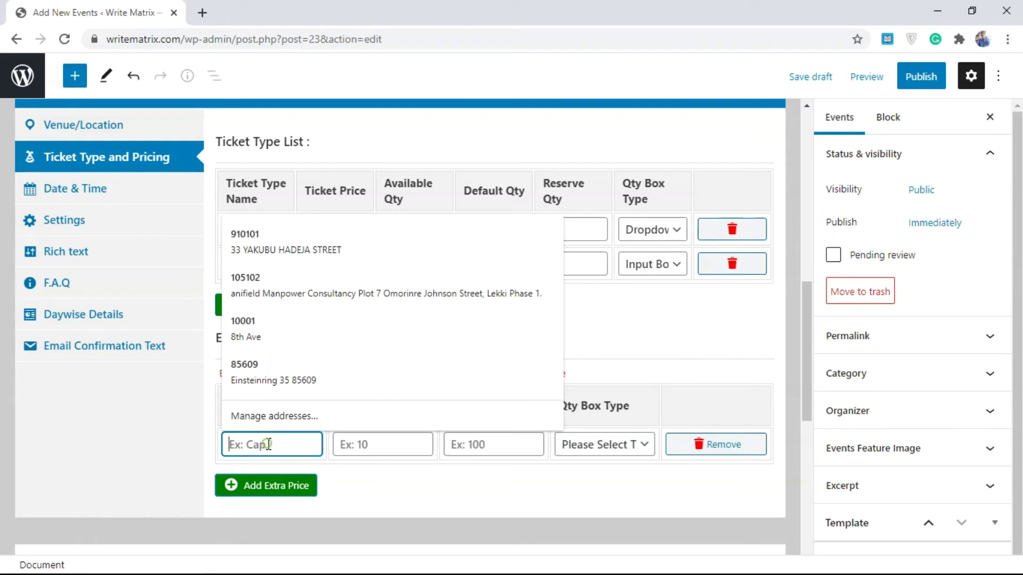
type("Refreshments")
left_click(351, 446)
type("10")
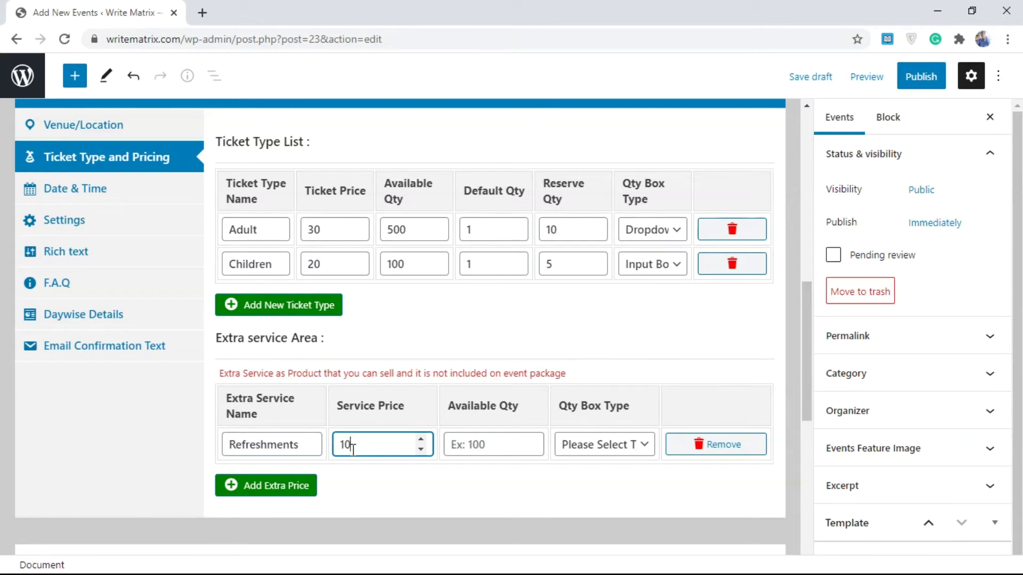
left_click(458, 444)
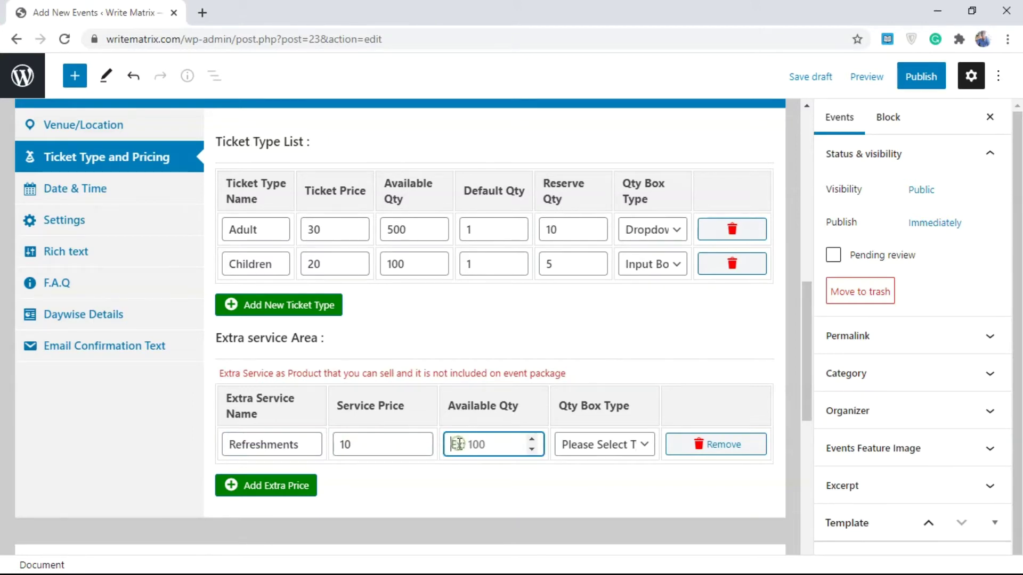
type("1000")
left_click(594, 445)
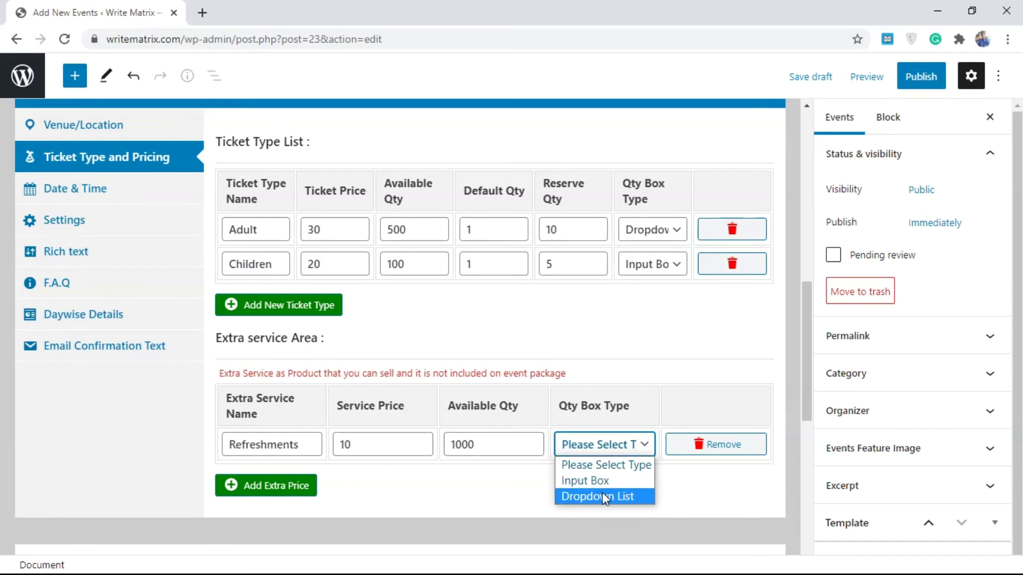
left_click(629, 485)
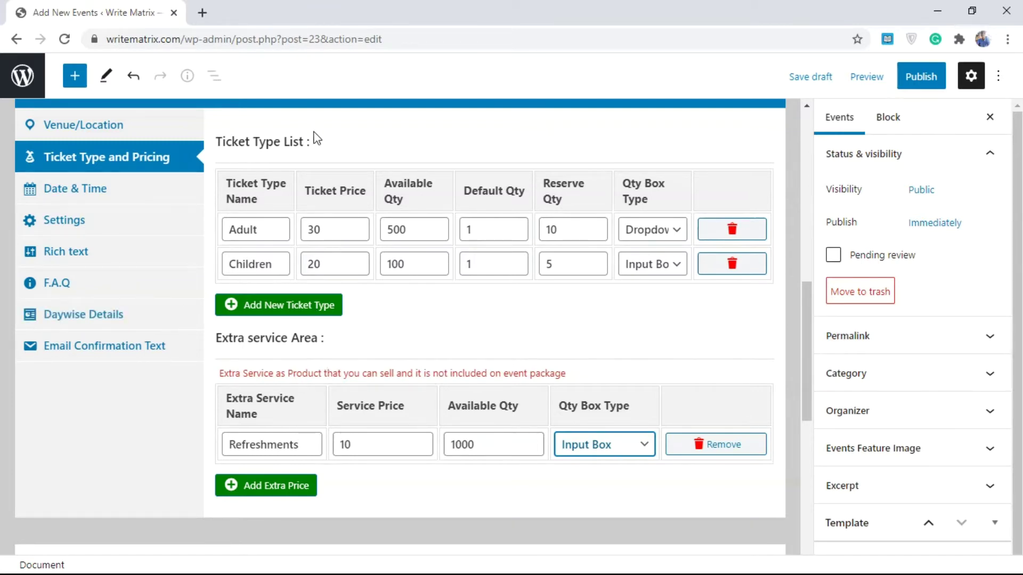
left_click(122, 192)
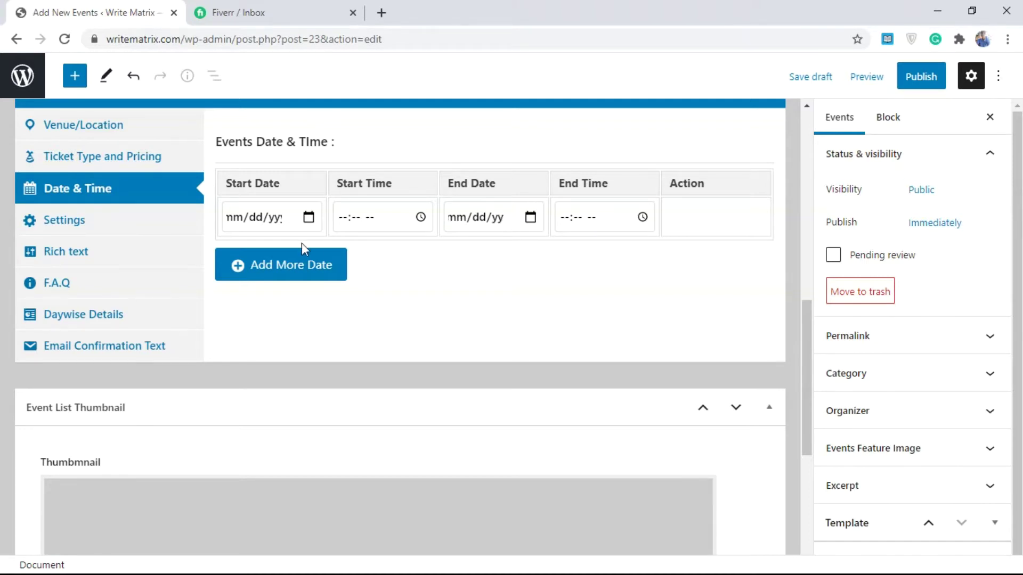
- Add two extra date rows and remove them again, leaving a single date row
left_click(296, 266)
left_click(293, 305)
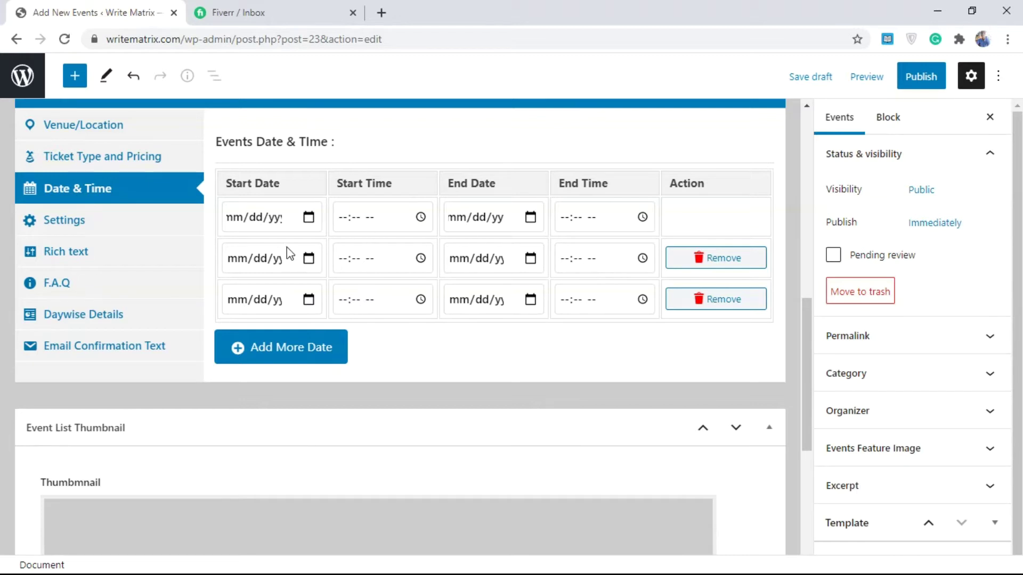
left_click(688, 305)
left_click(584, 168)
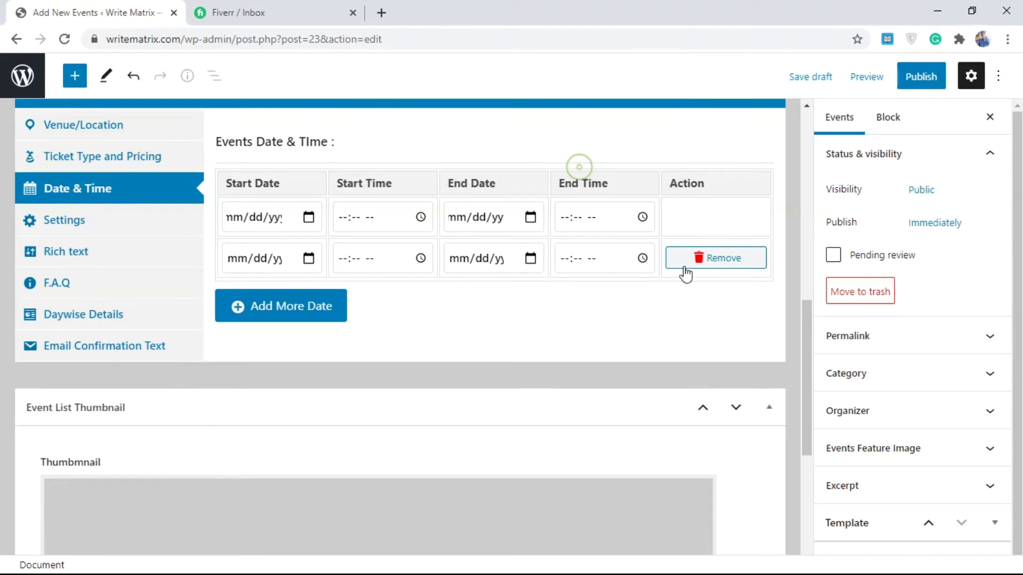
left_click(699, 264)
left_click(584, 168)
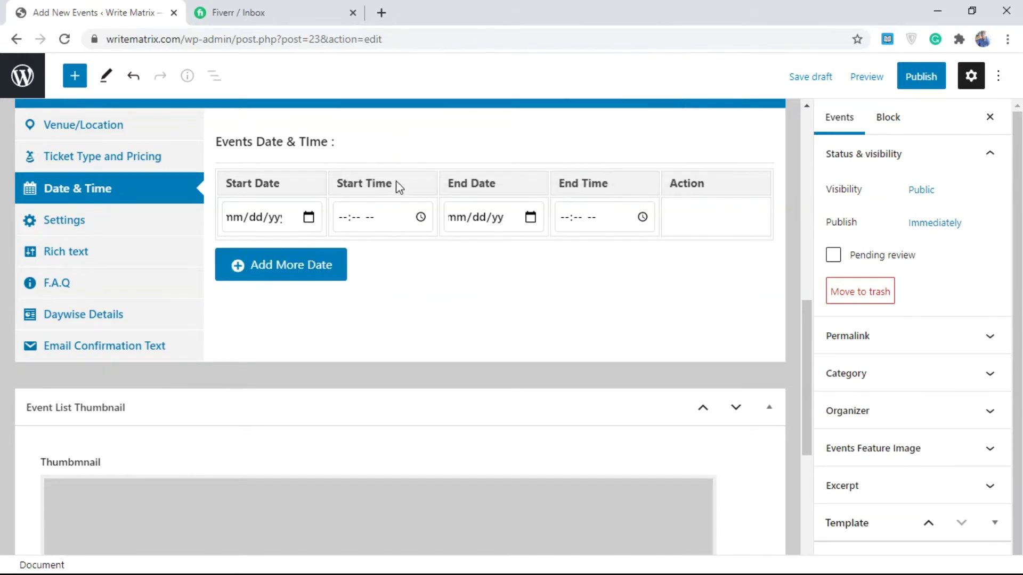
- Set the event to run from 2/23/2020 12:26 PM to 2/24/2020 12:26 PM
left_click(308, 216)
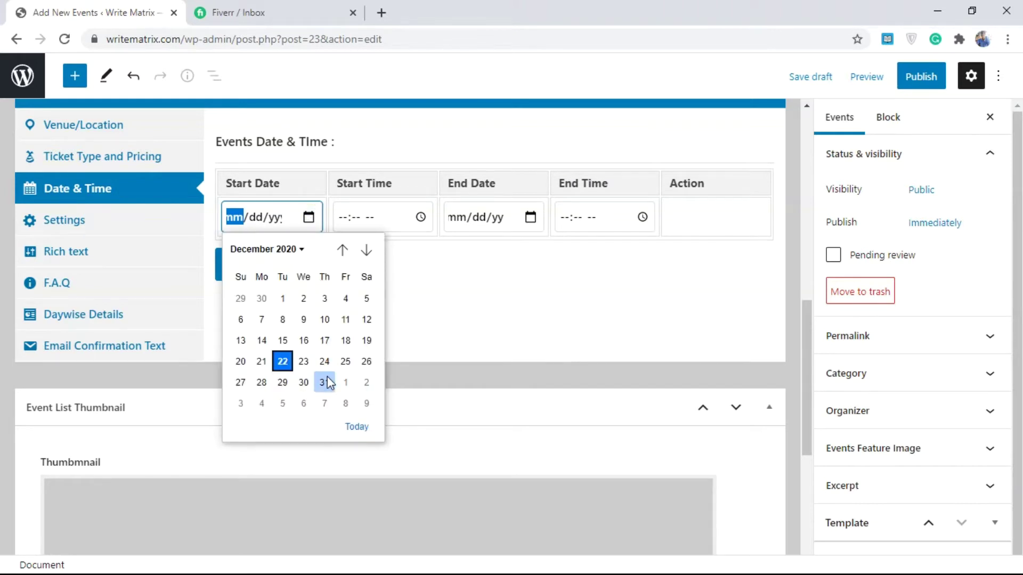
left_click(303, 361)
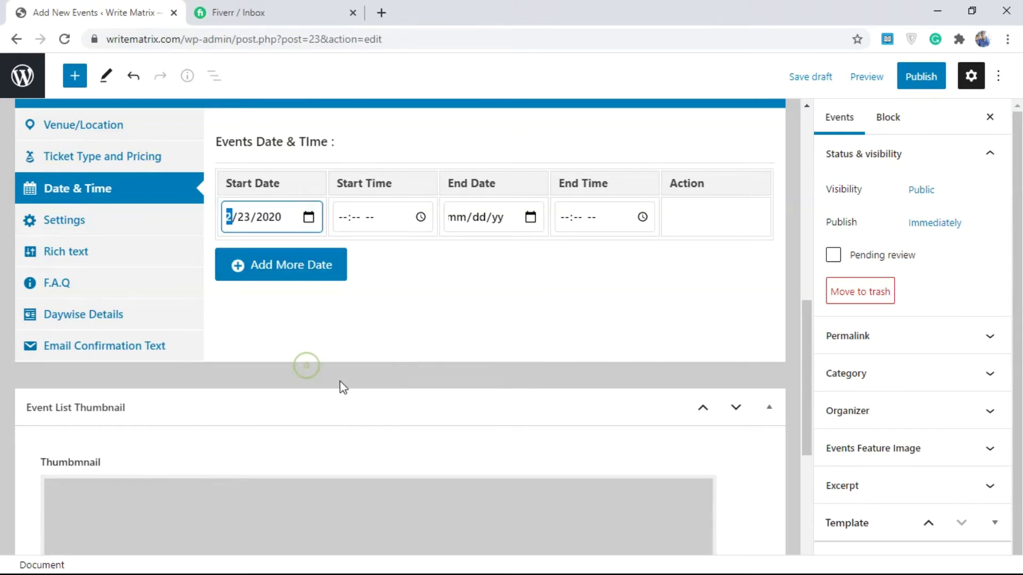
left_click(420, 218)
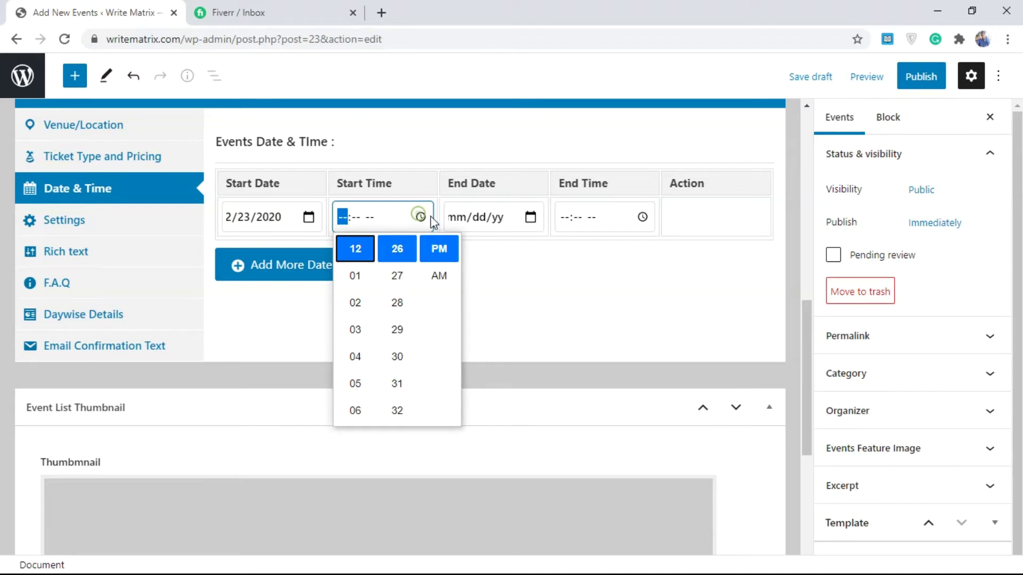
left_click(440, 249)
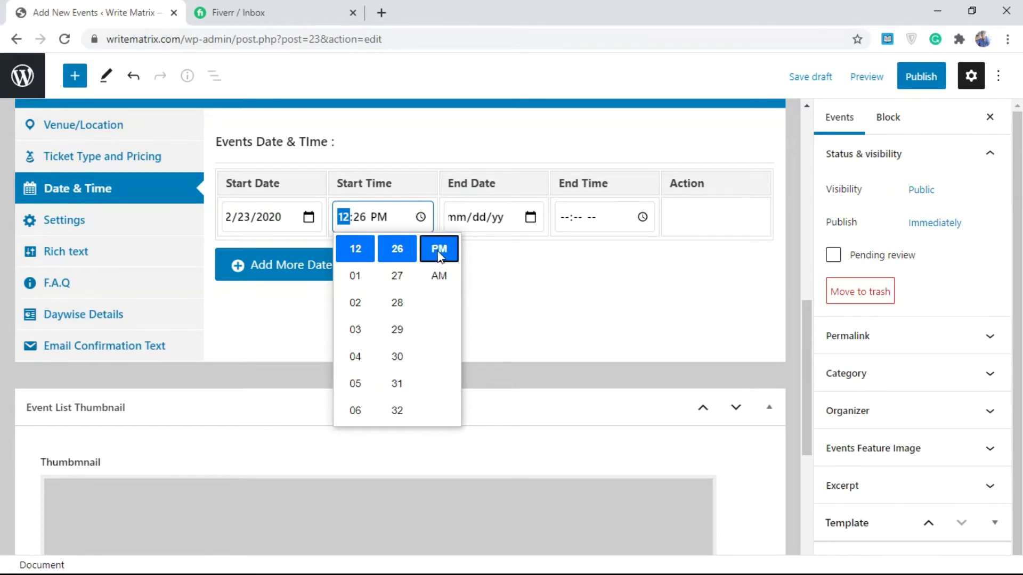
left_click(587, 294)
left_click(530, 217)
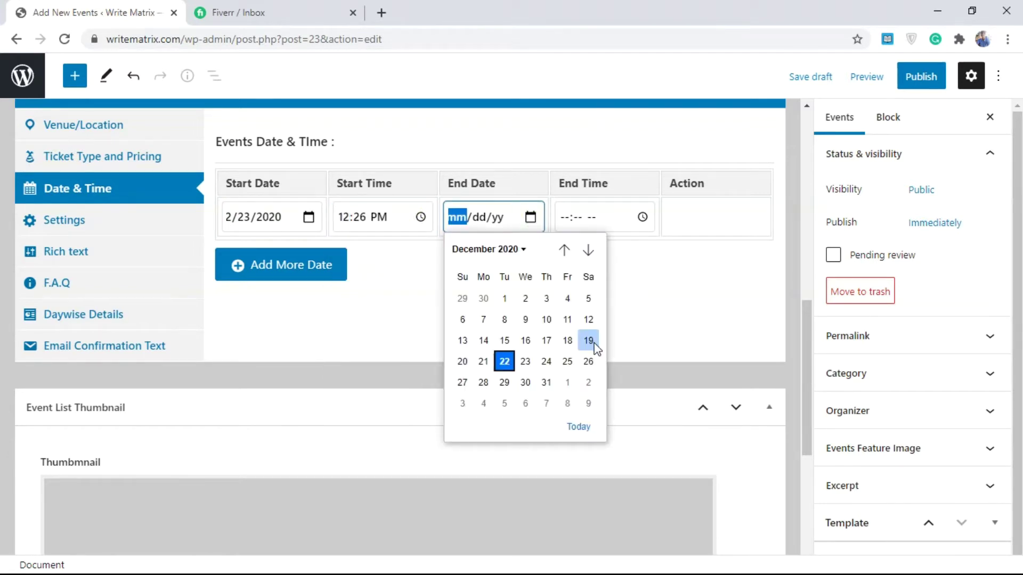
left_click(553, 366)
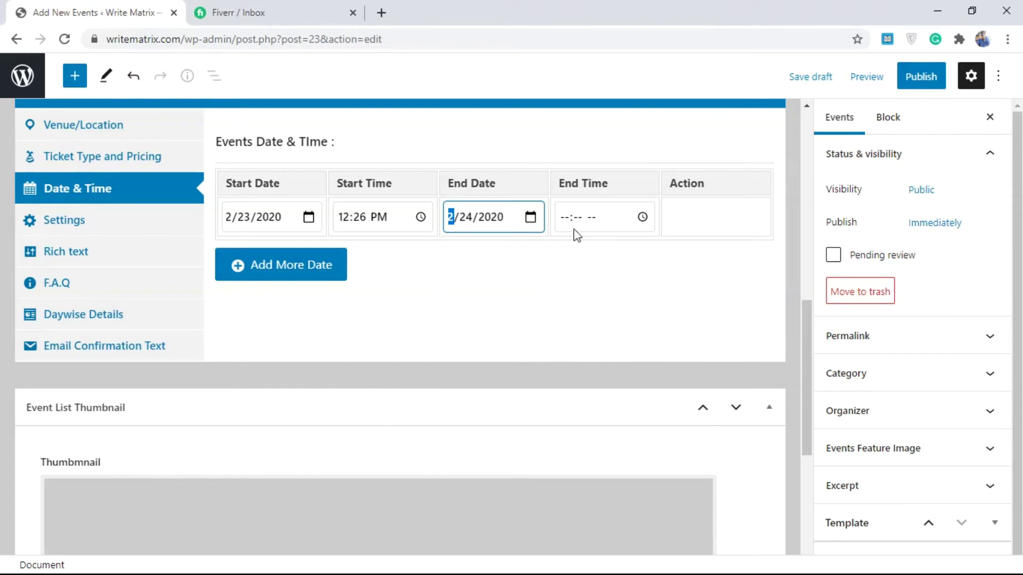
left_click(642, 217)
left_click(660, 263)
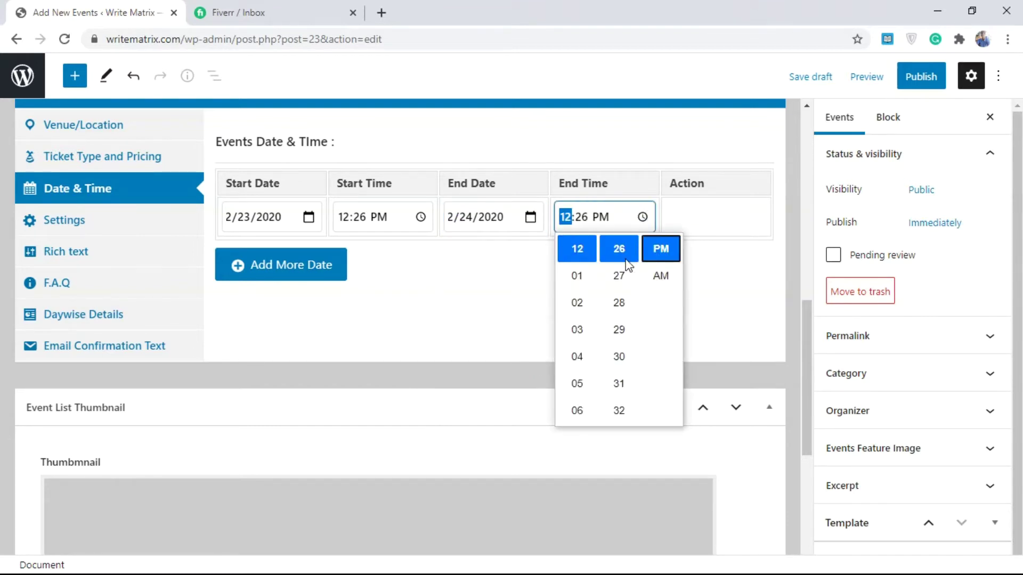
left_click(440, 280)
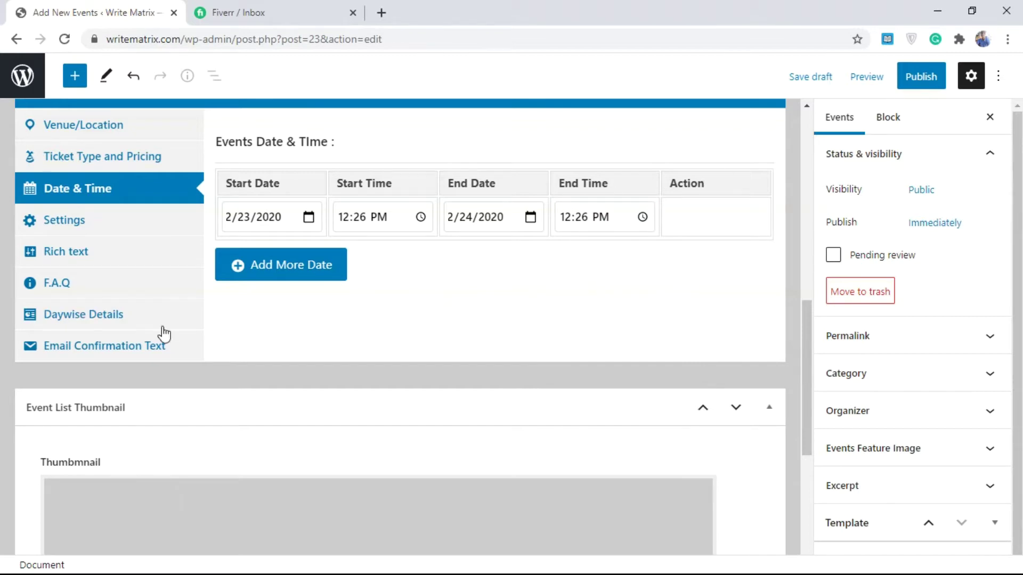
- Add another empty date row and delete it, keeping only the one scheduled date
left_click(270, 276)
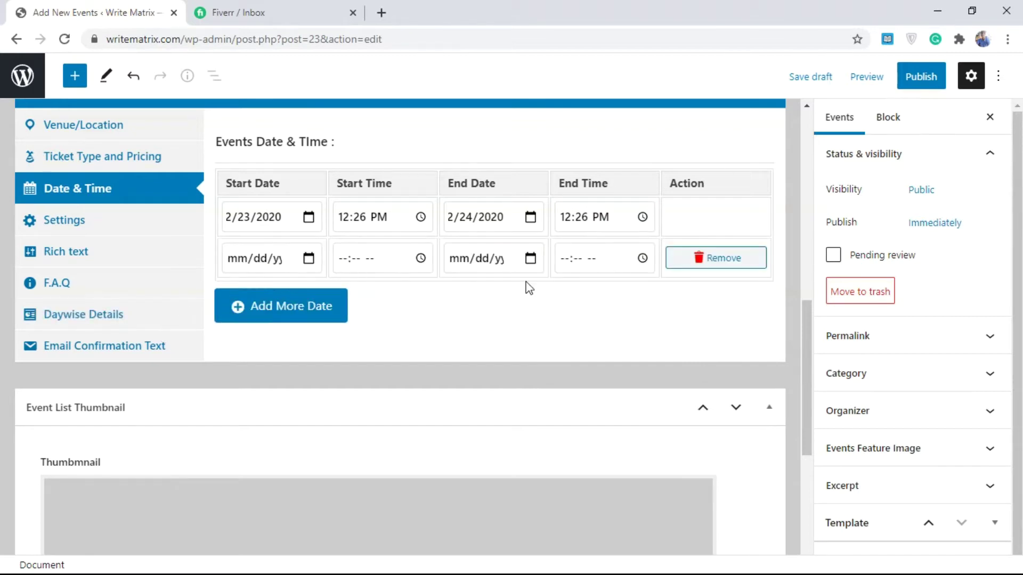
left_click(704, 261)
left_click(586, 166)
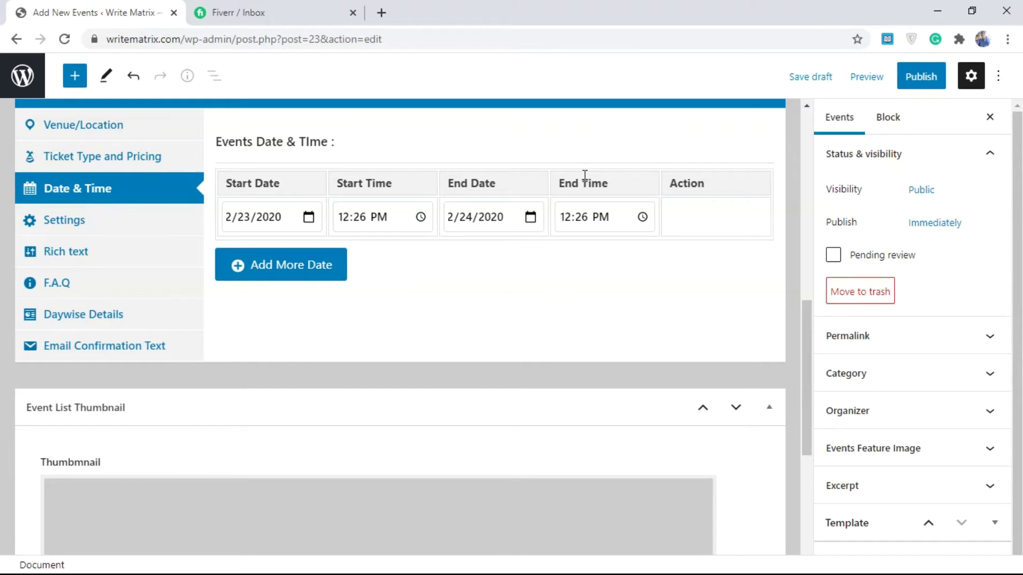
- In the event Settings, toggle Registration and Show Available Seat off and back on
left_click(84, 220)
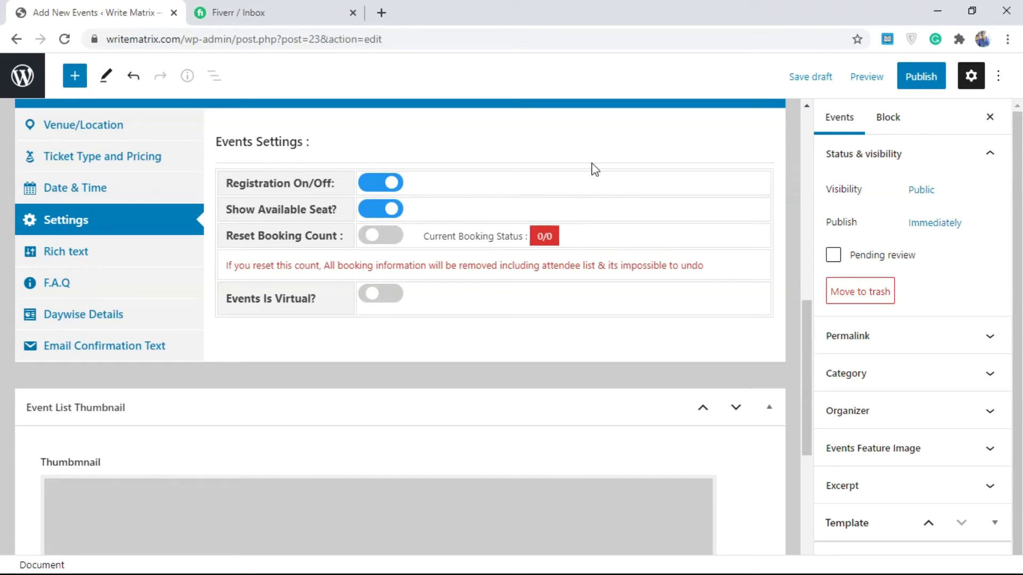
left_click(387, 183)
left_click(394, 184)
left_click(396, 212)
left_click(388, 213)
- Briefly mark the event as virtual, then switch Events Is Virtual back off
left_click(379, 294)
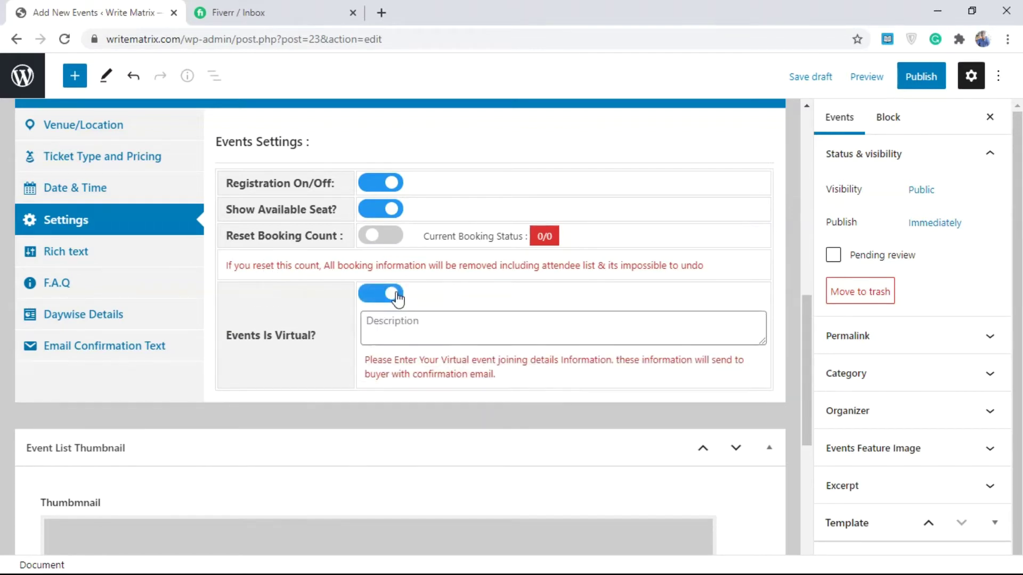
left_click(407, 324)
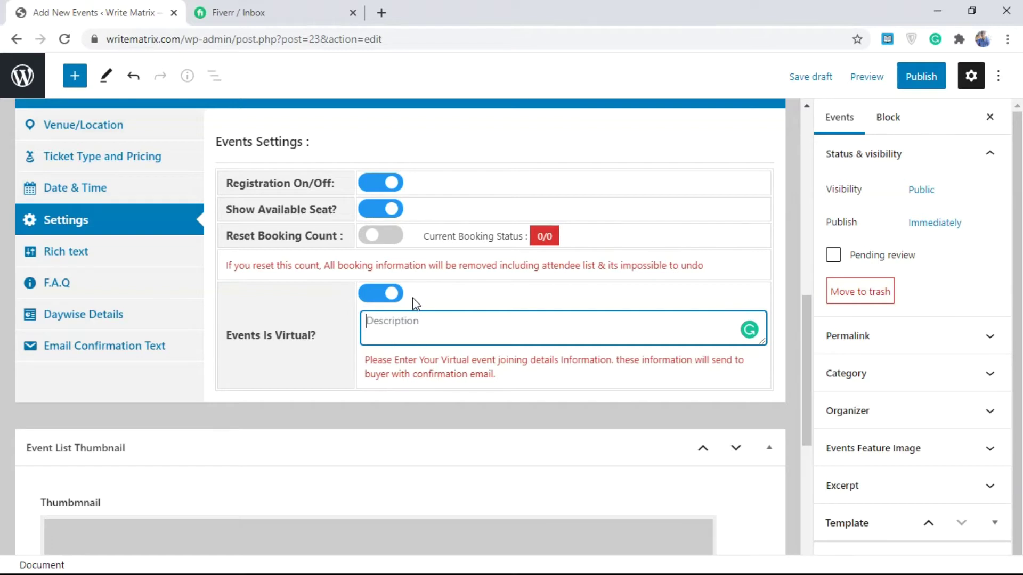
left_click(382, 298)
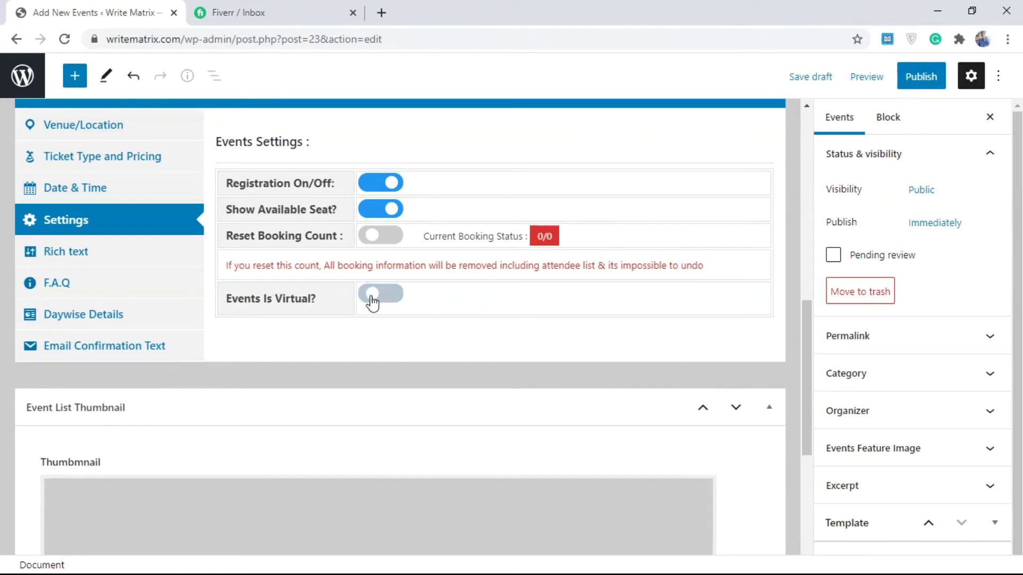
left_click(118, 242)
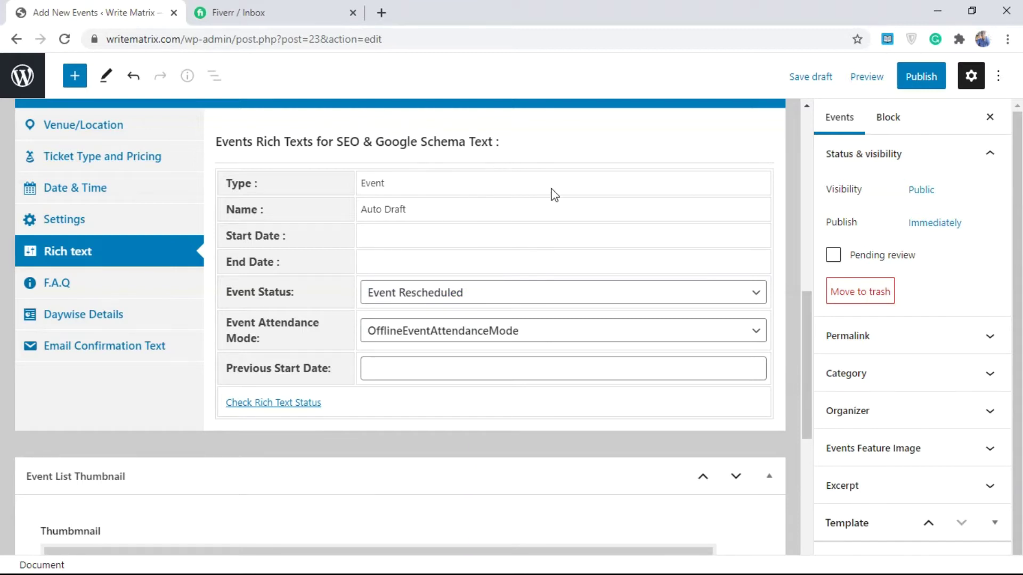
- Cycle Event Attendance Mode through Online, Offline and Mixed, ending on OfflineEventAttendanceMode
left_click(393, 335)
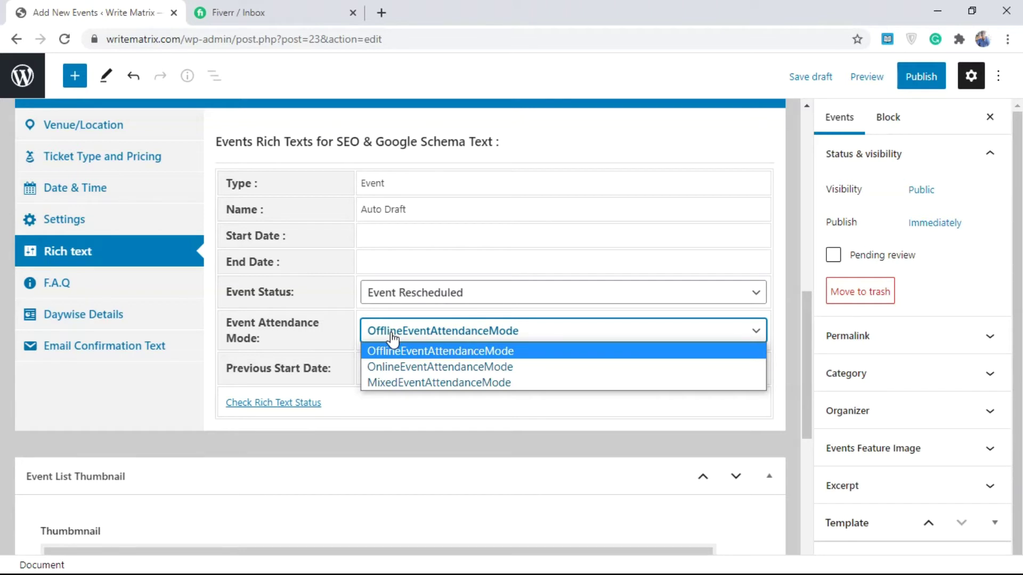
left_click(415, 368)
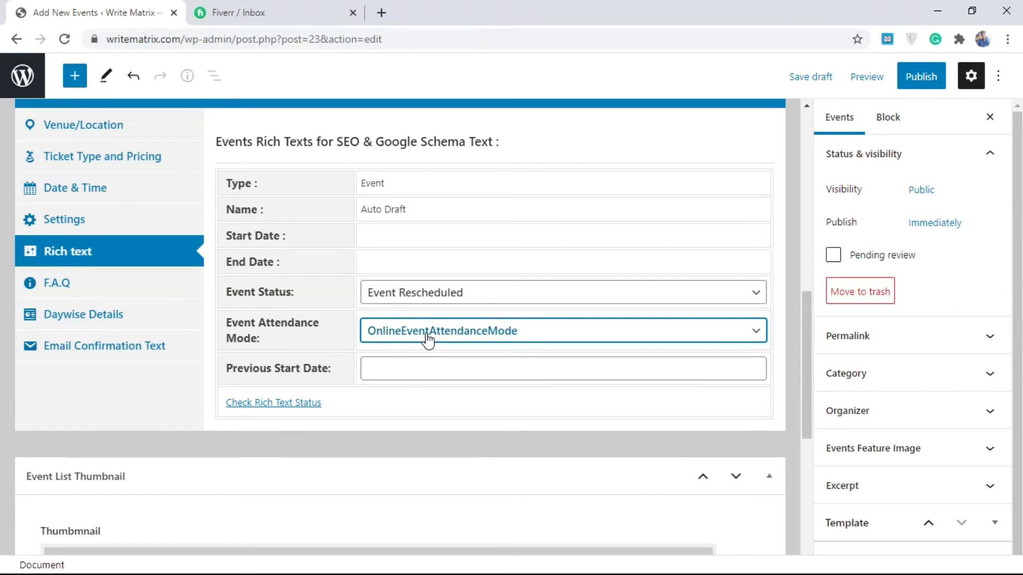
left_click(425, 335)
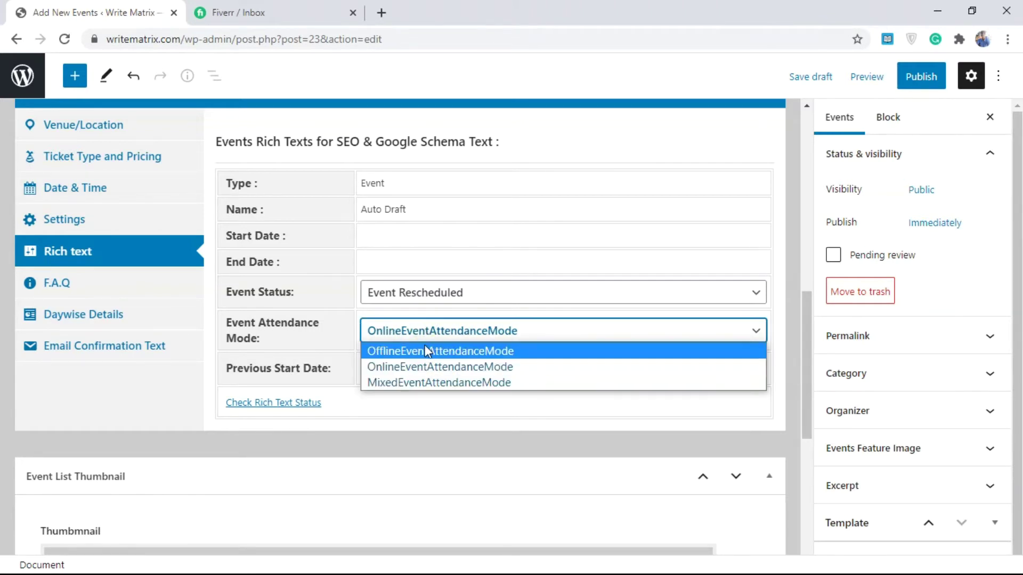
left_click(424, 350)
left_click(422, 331)
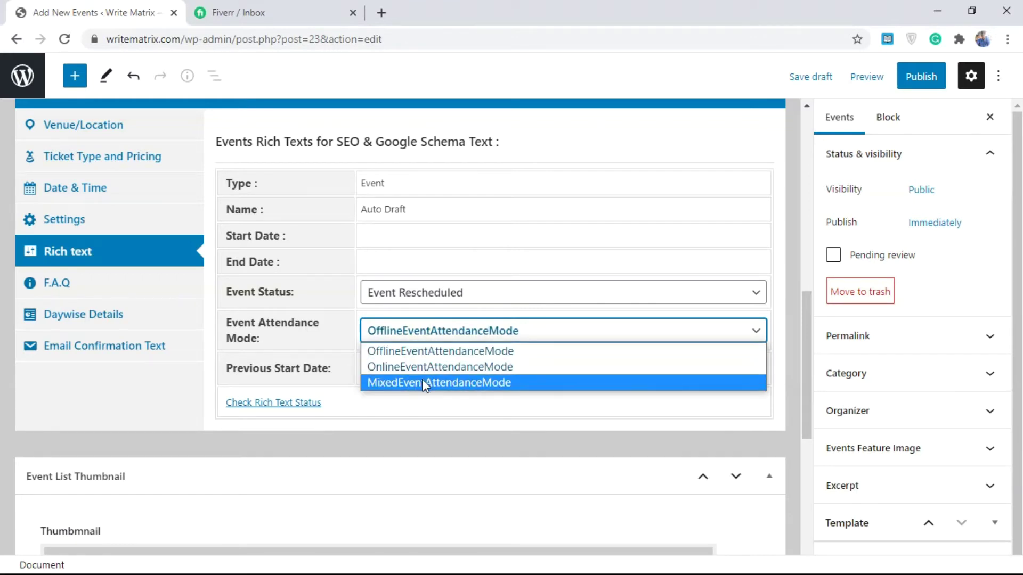
left_click(421, 382)
left_click(422, 339)
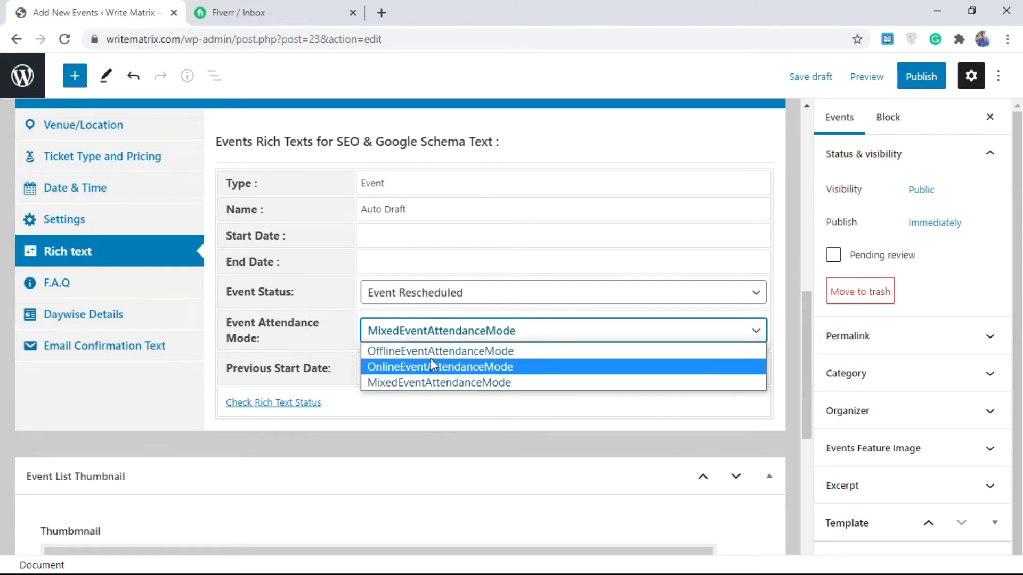
left_click(430, 354)
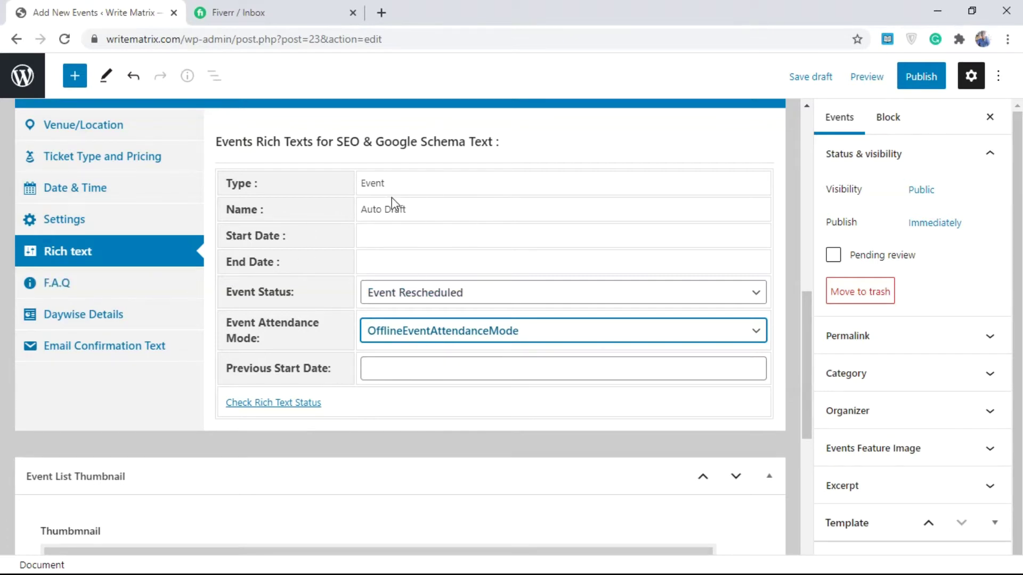
left_click(72, 284)
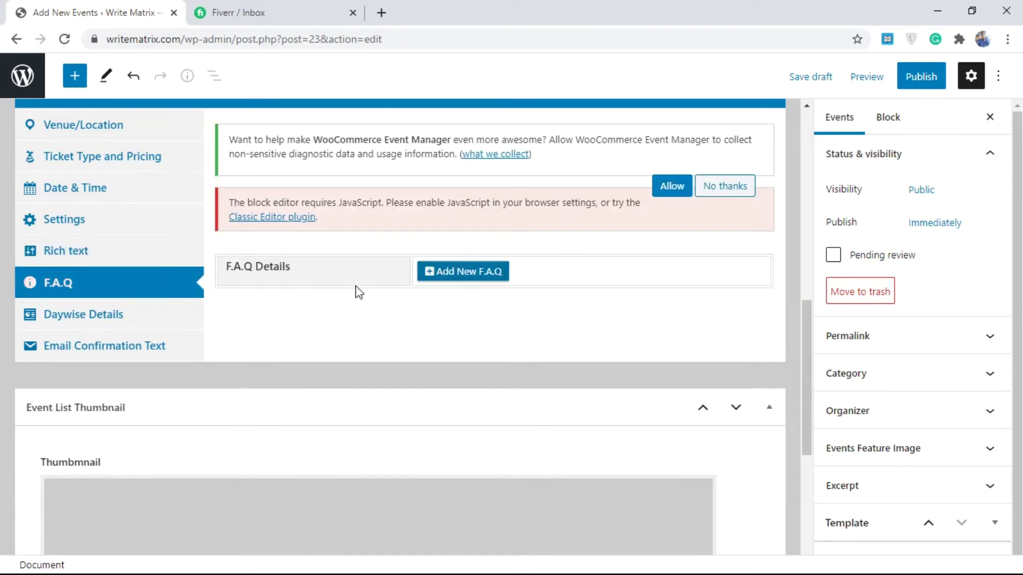
- Add a FAQ entry, give it the title 'Where?', then delete it
left_click(458, 272)
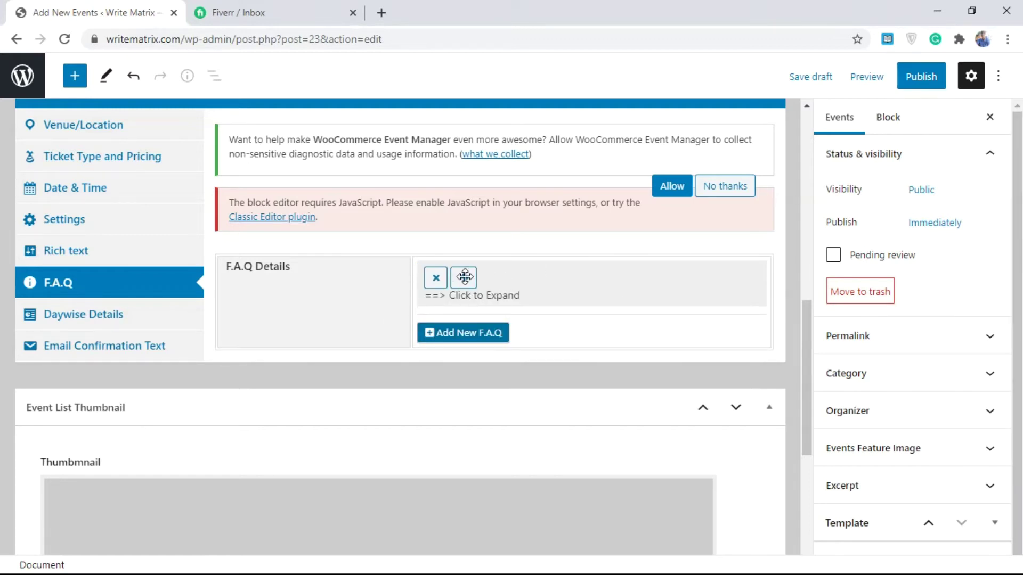
left_click(493, 296)
left_click(486, 343)
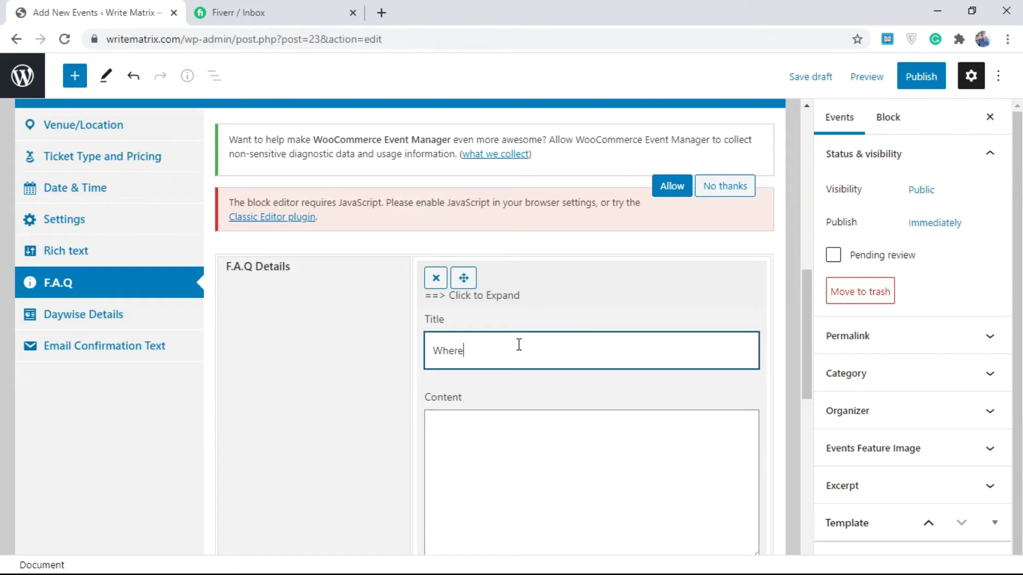
left_click(497, 468)
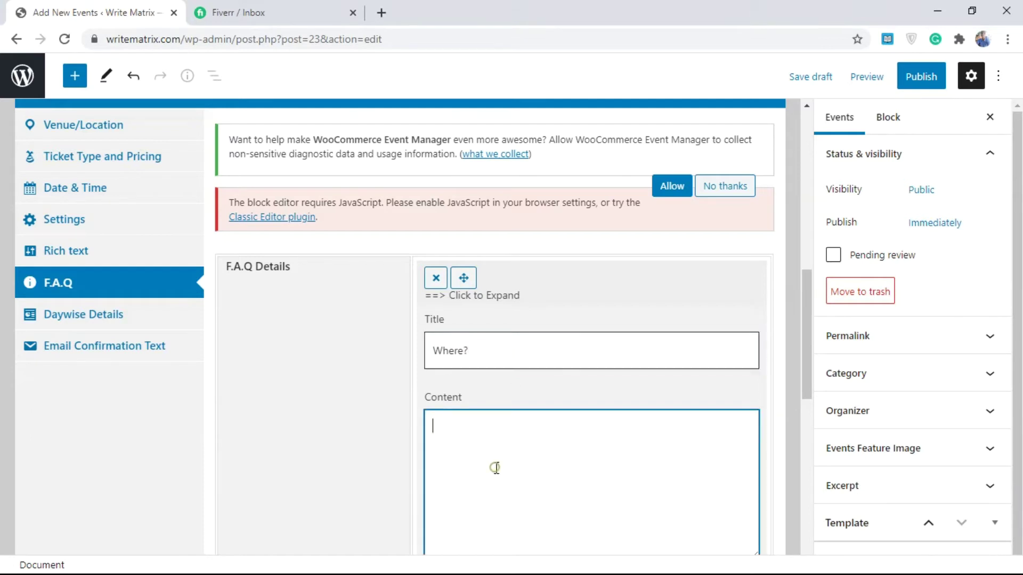
left_click(435, 278)
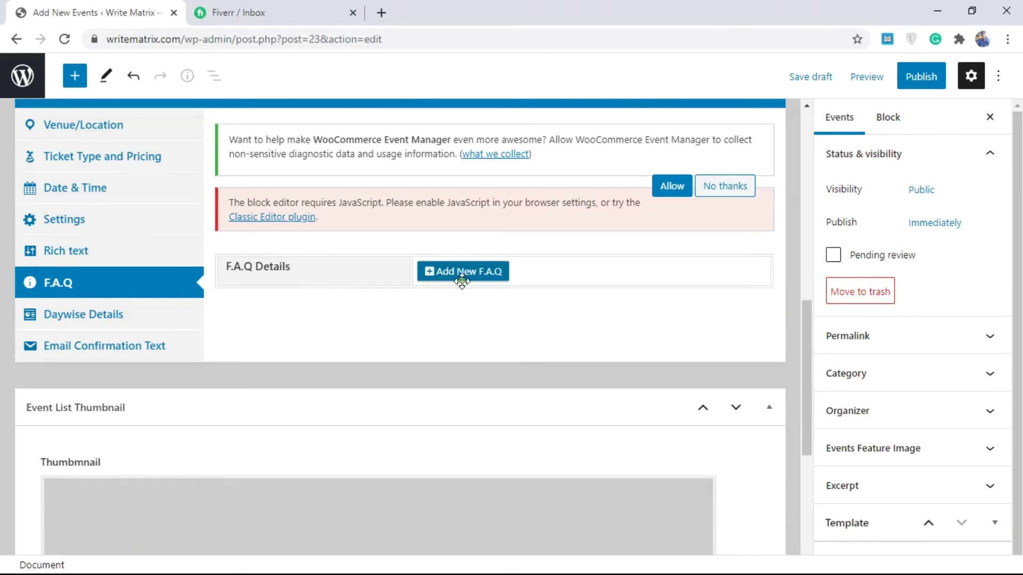
- Add three more FAQ entries and delete all of them, leaving none
left_click(461, 272)
left_click(454, 335)
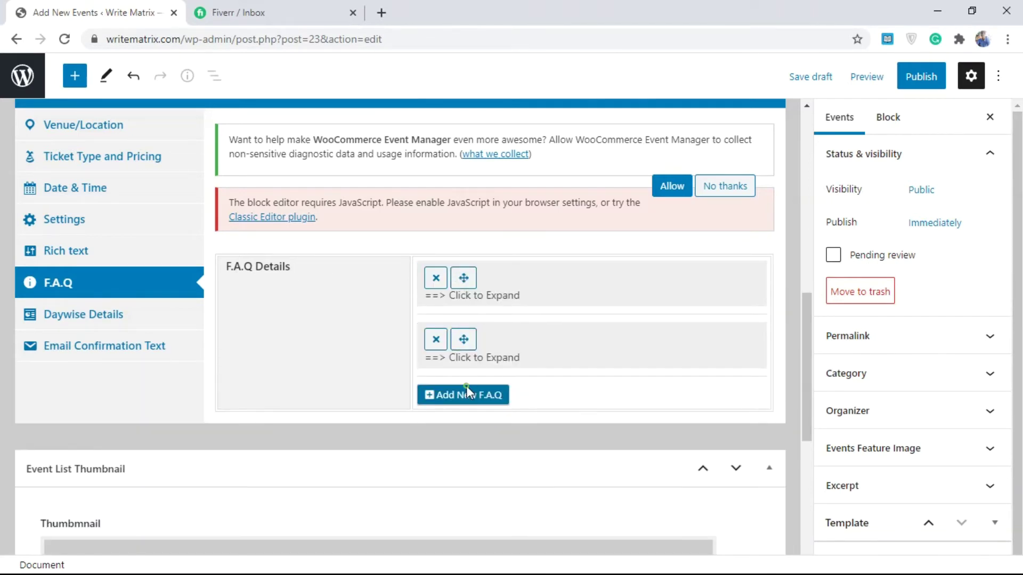
left_click(460, 394)
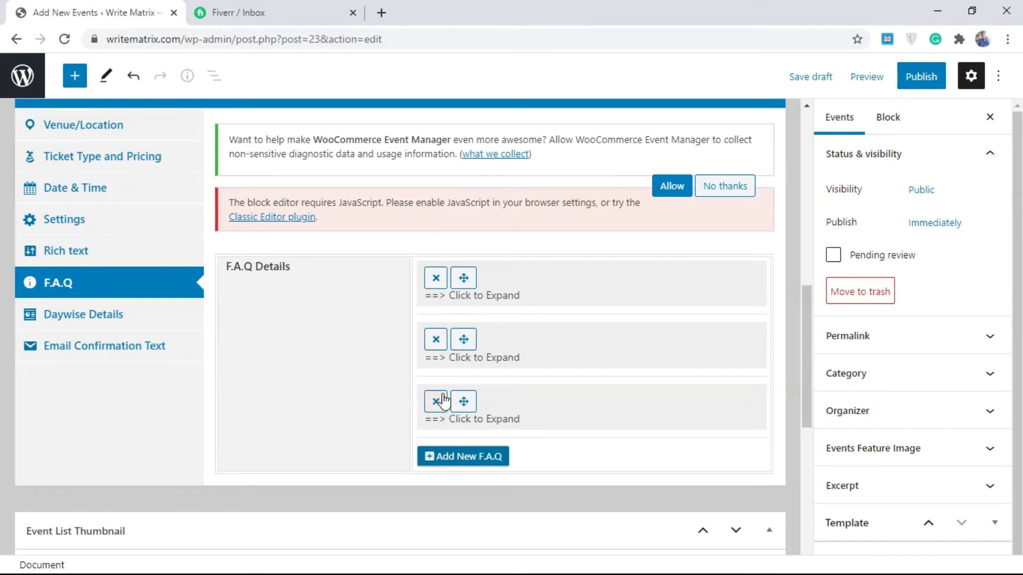
left_click(436, 402)
left_click(435, 340)
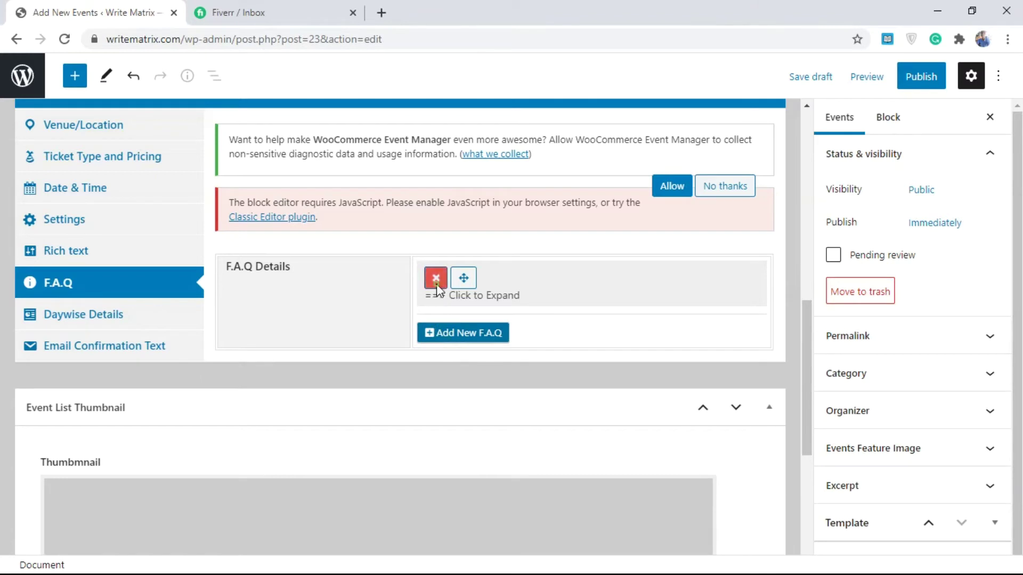
left_click(436, 278)
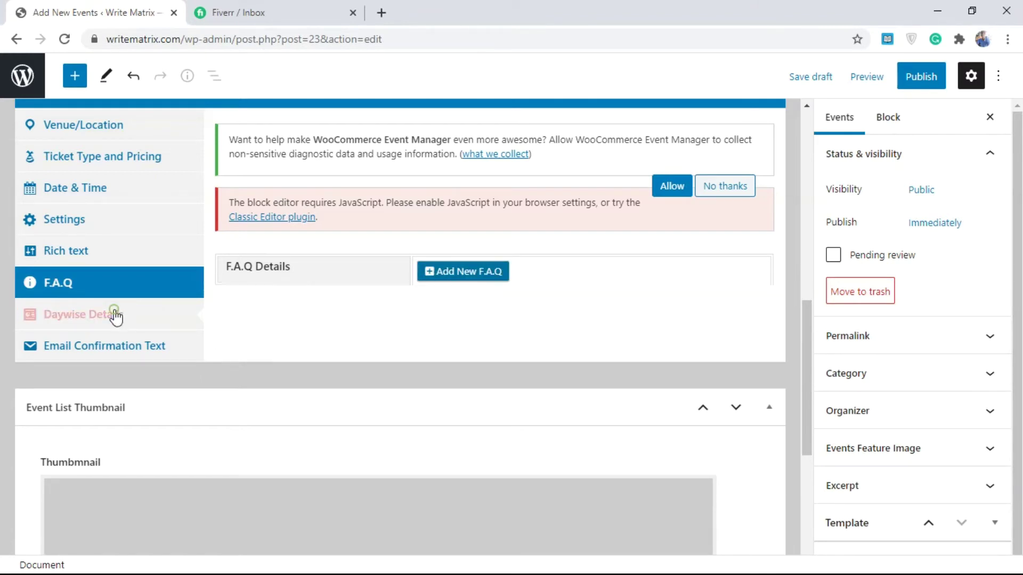
left_click(115, 315)
- Add three Daywise Details day entries
left_click(448, 152)
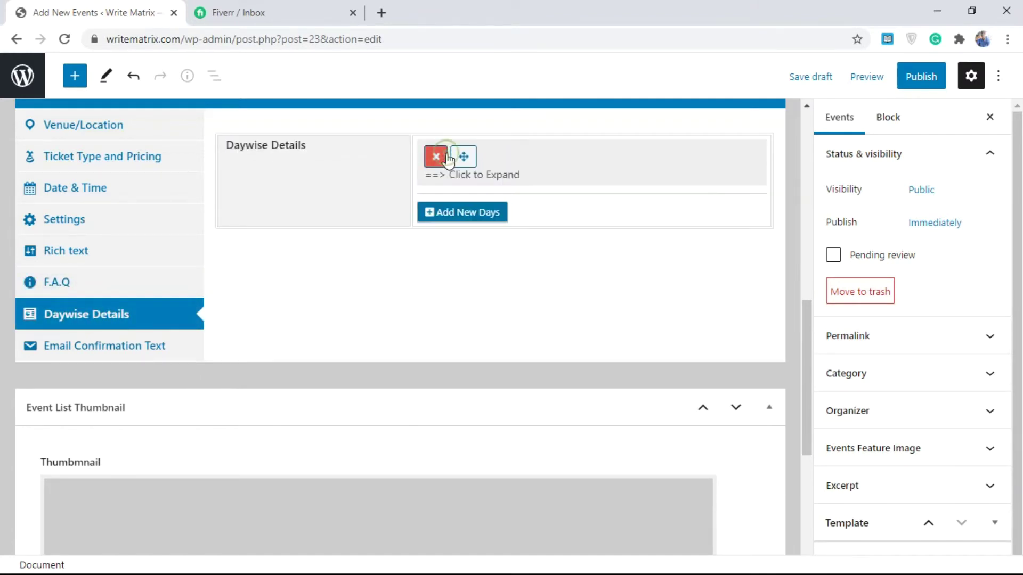
left_click(456, 213)
left_click(471, 274)
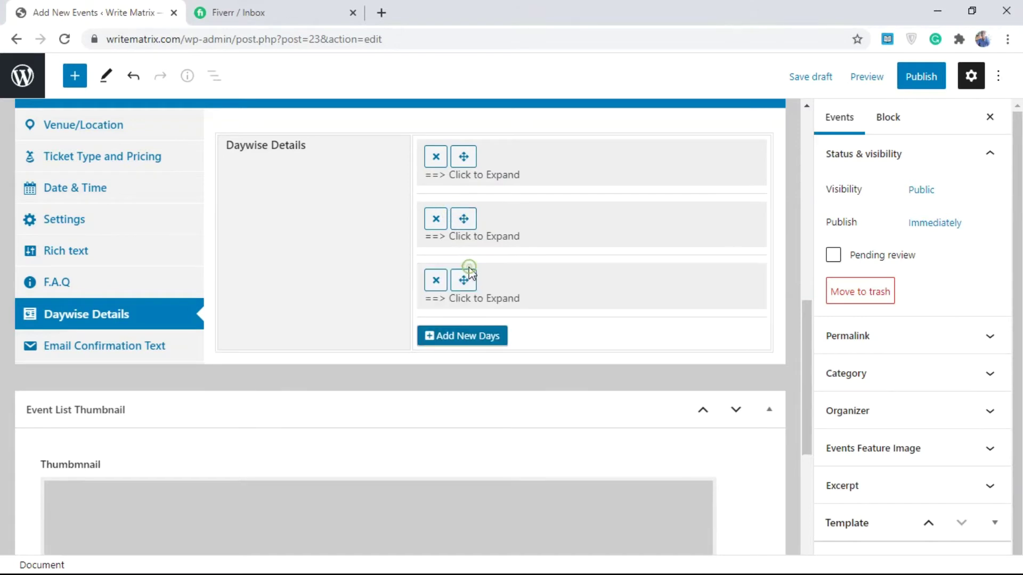
- Remove all three day entries and place the cursor in the empty Confirmation Email Text editor
left_click(436, 157)
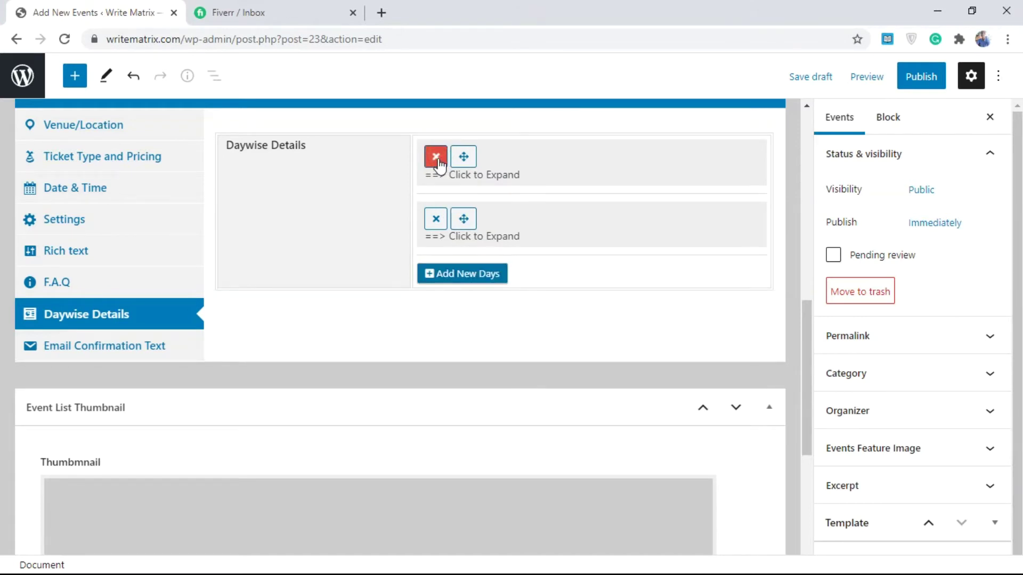
left_click(438, 159)
left_click(435, 157)
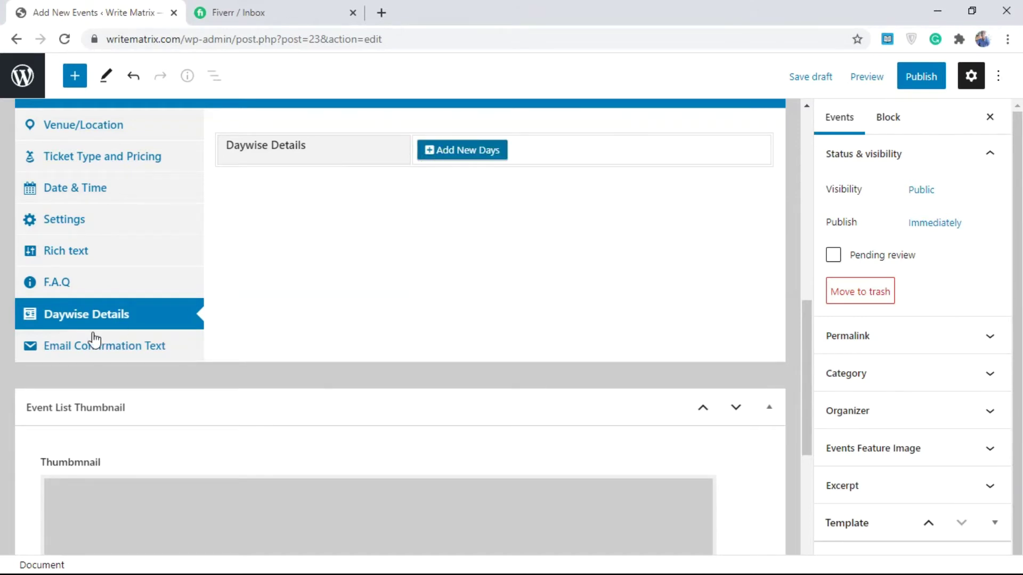
left_click(94, 343)
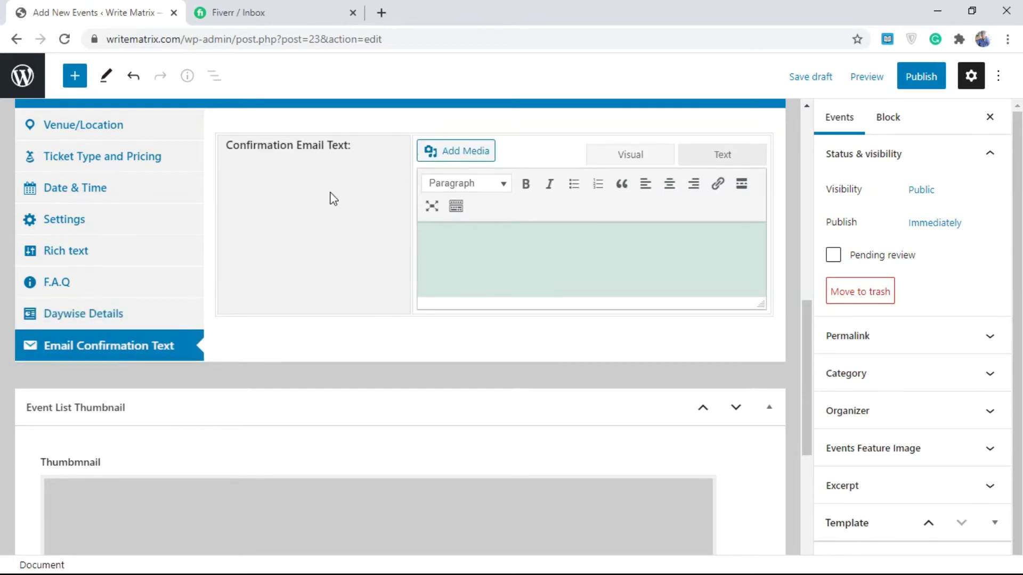
left_click(463, 267)
- Choose woocommerce-placeholder.png from the Media Library as the Event List Thumbnail
left_click_drag(810, 350, 798, 433)
scroll(308, 263, "down", 1)
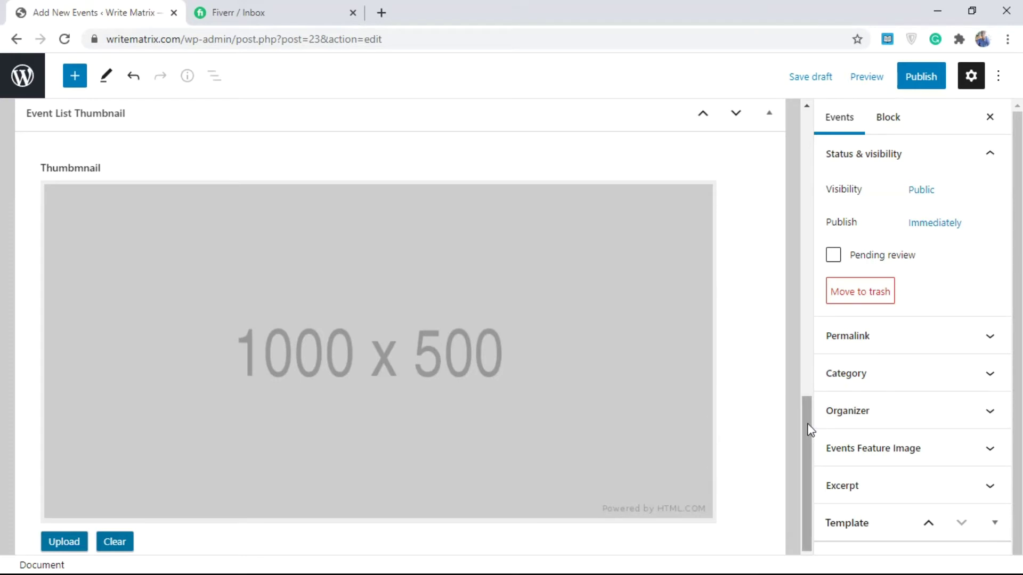
left_click_drag(808, 425, 805, 454)
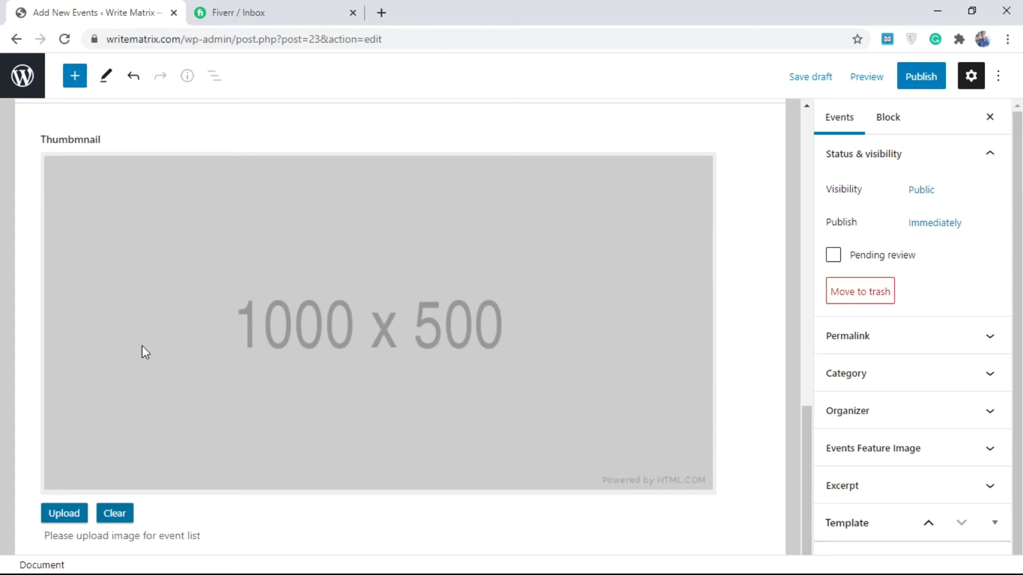
left_click(60, 514)
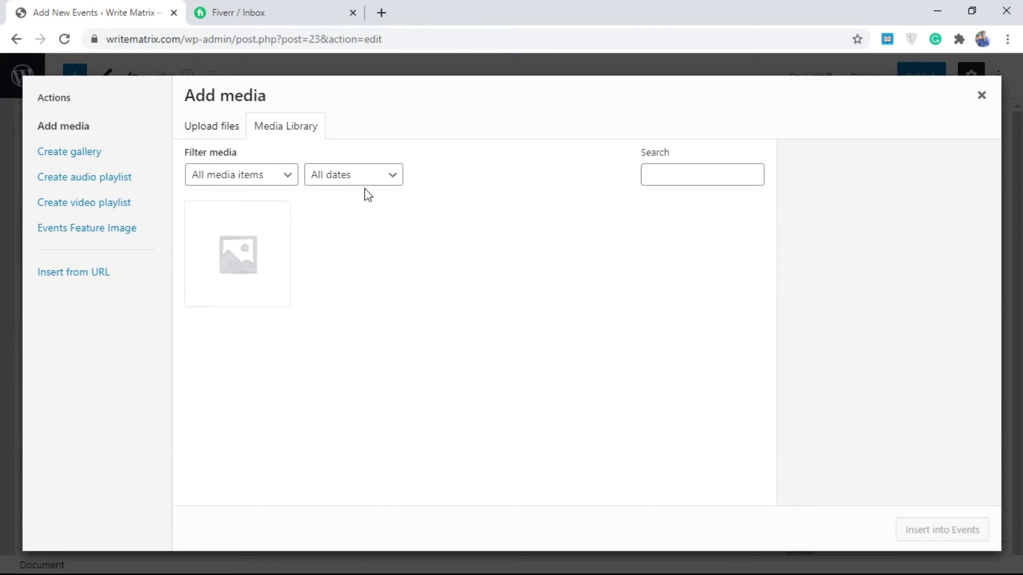
left_click(247, 261)
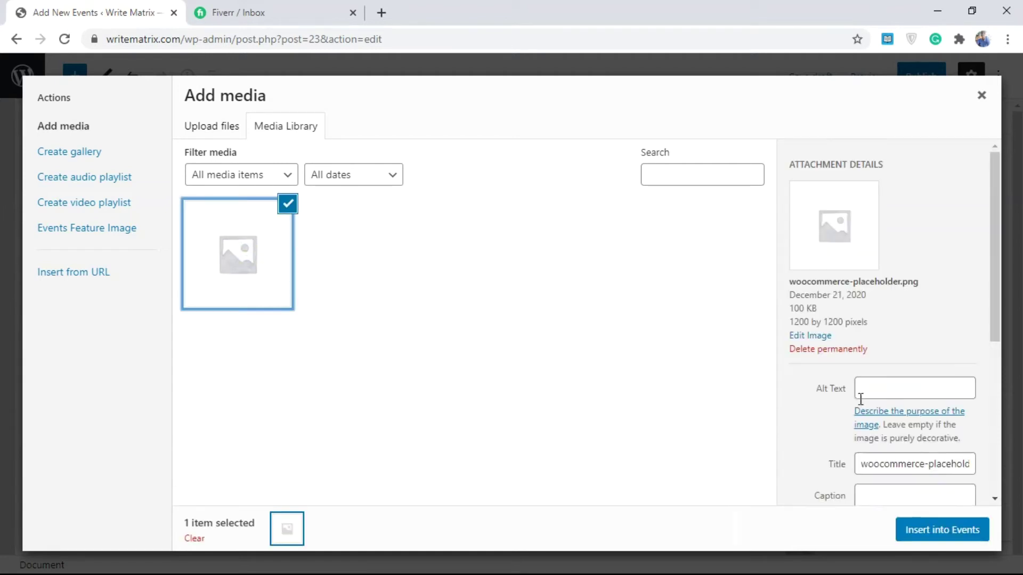
left_click(941, 533)
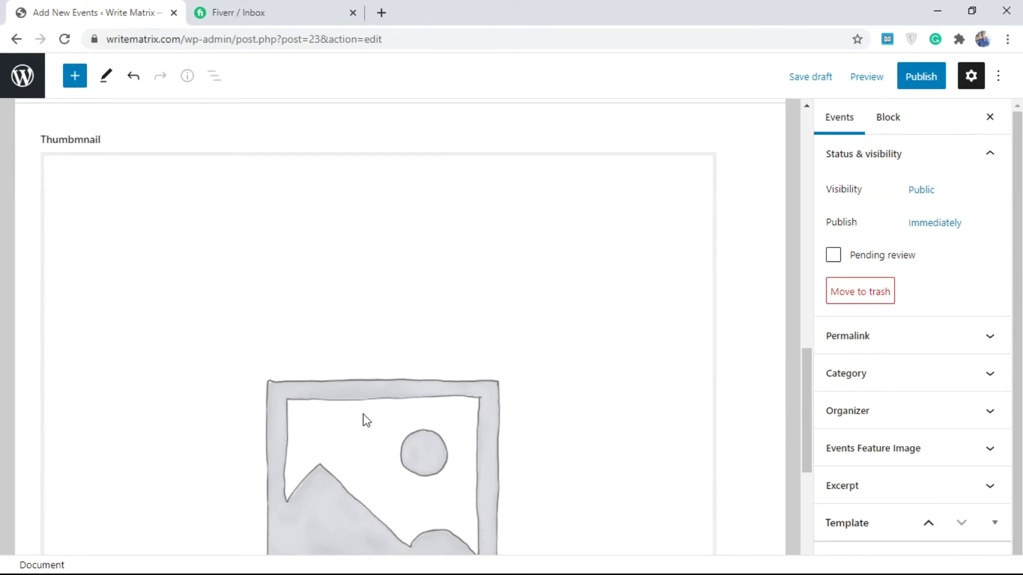
left_click_drag(808, 407, 790, 234)
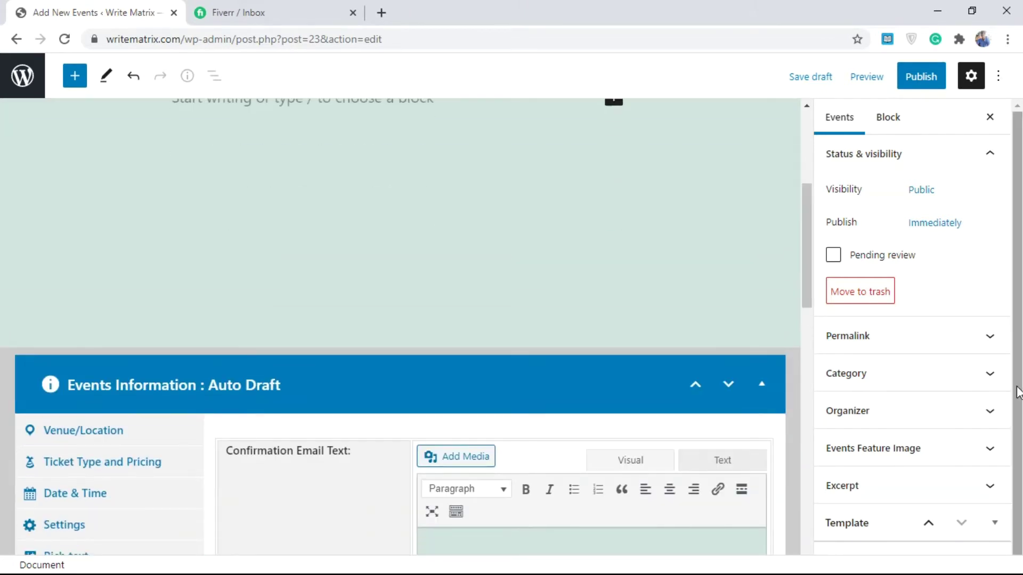
scroll(979, 482, "down", 1)
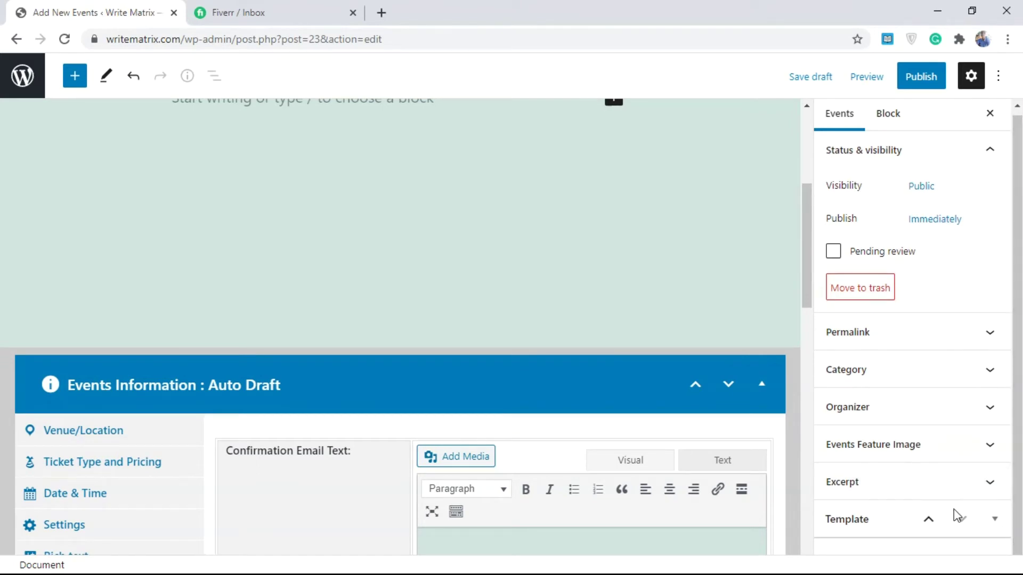
- In the sidebar Template panel, replace Bristol with Default Theme
left_click(994, 519)
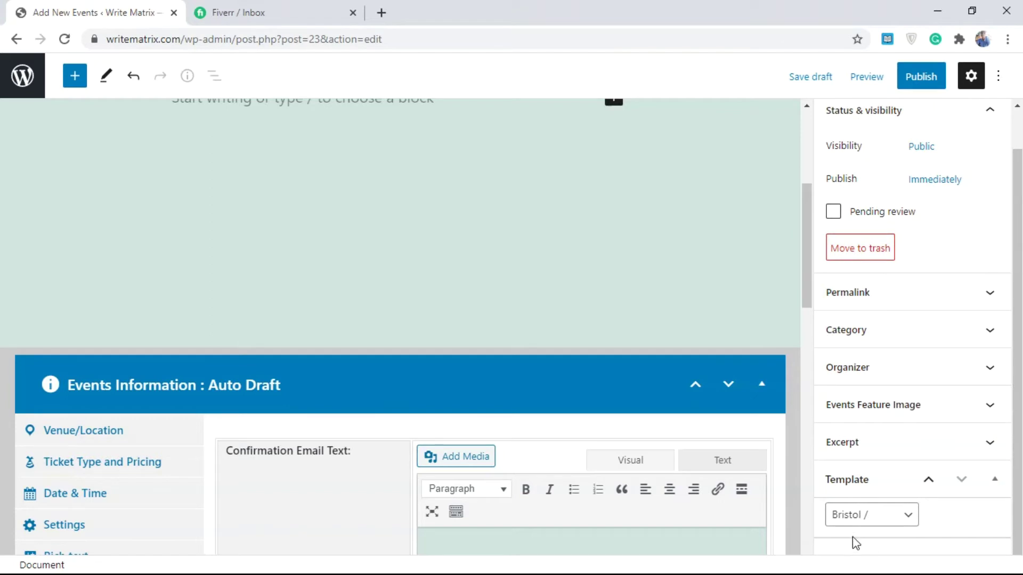
left_click(871, 514)
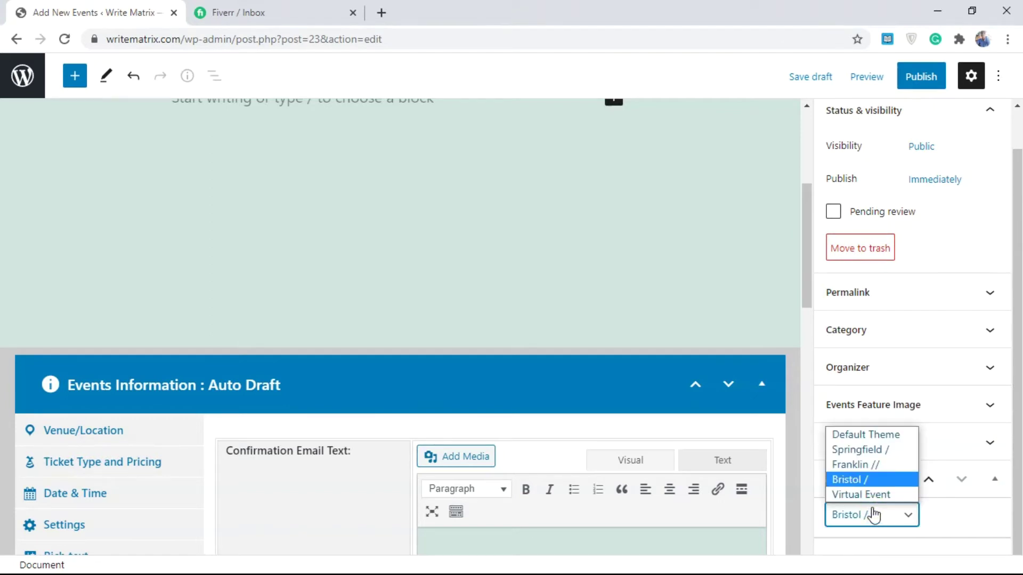
left_click(874, 435)
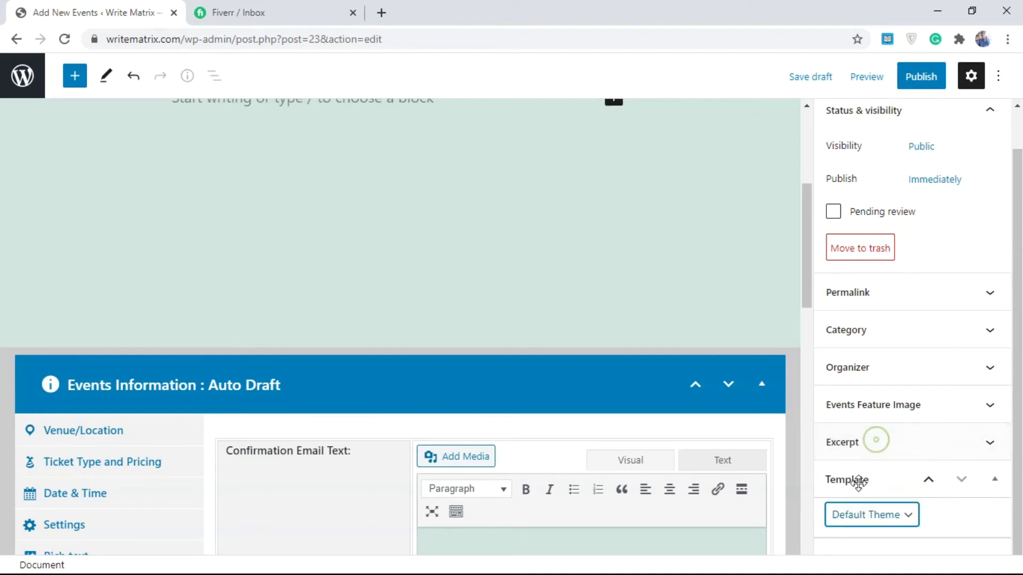
left_click(908, 522)
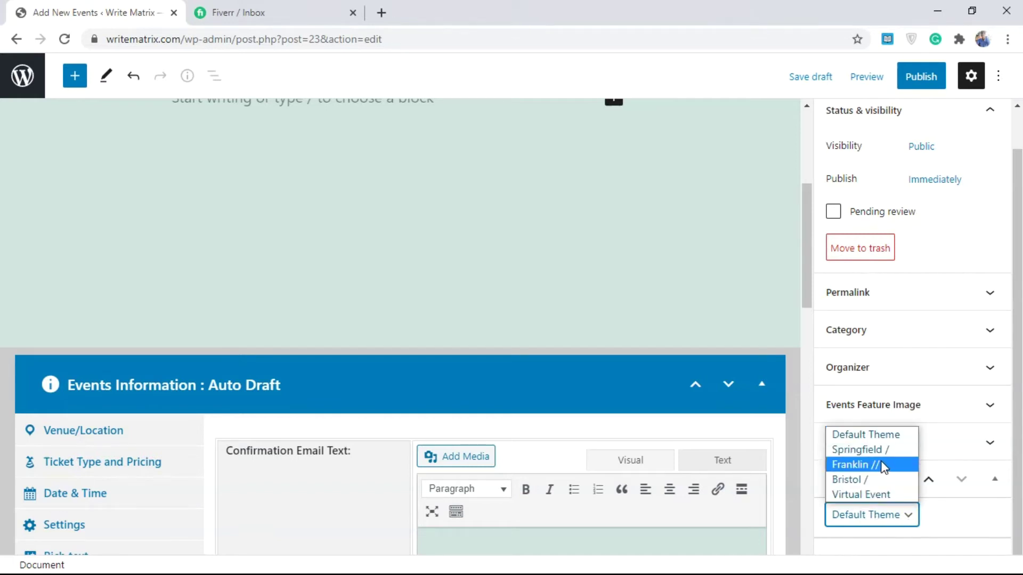
left_click(873, 435)
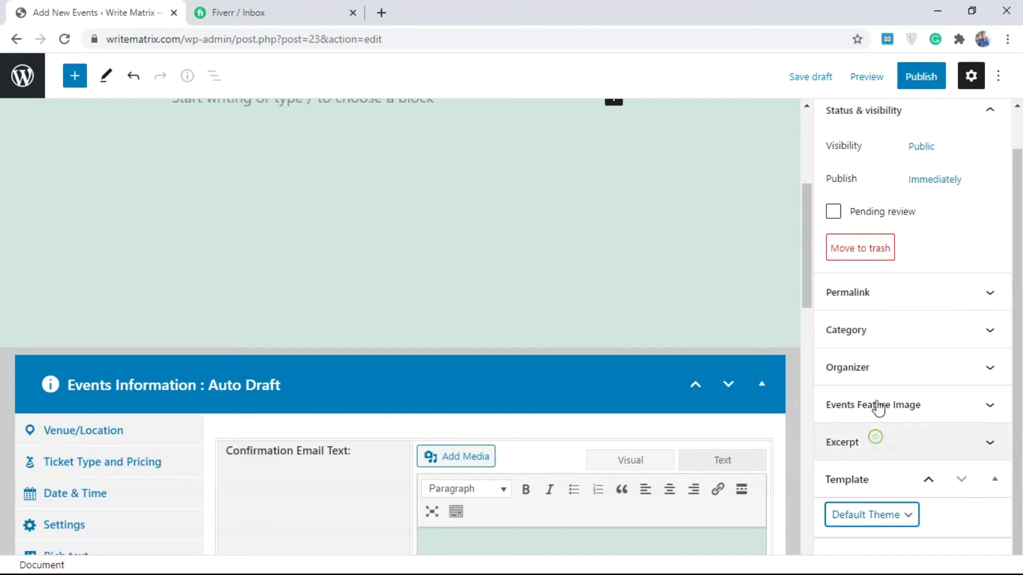
- Preview Event 1 in a new tab and look over its event page
left_click(868, 76)
left_click(750, 216)
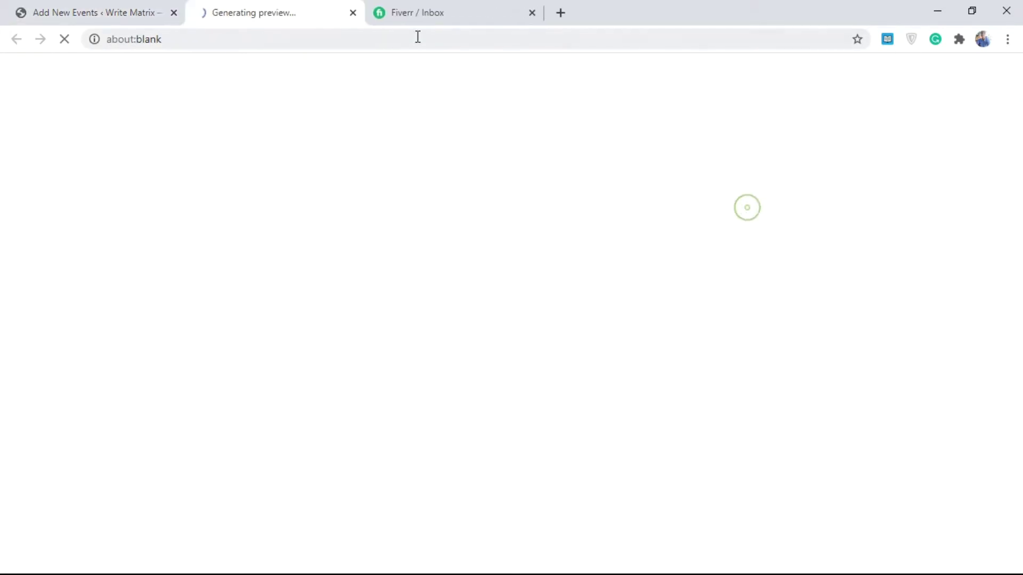
left_click(528, 14)
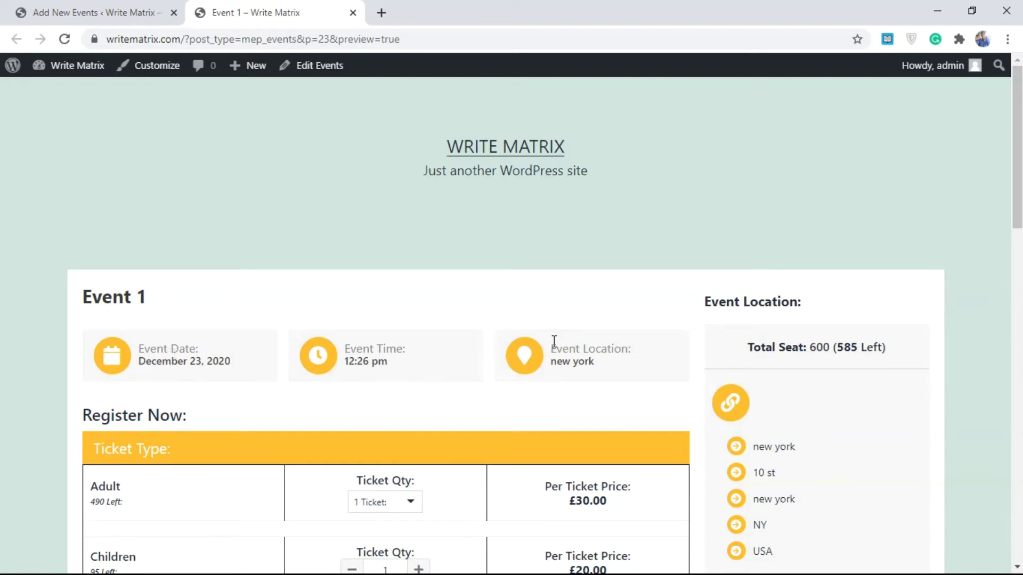
left_click_drag(1018, 153, 993, 258)
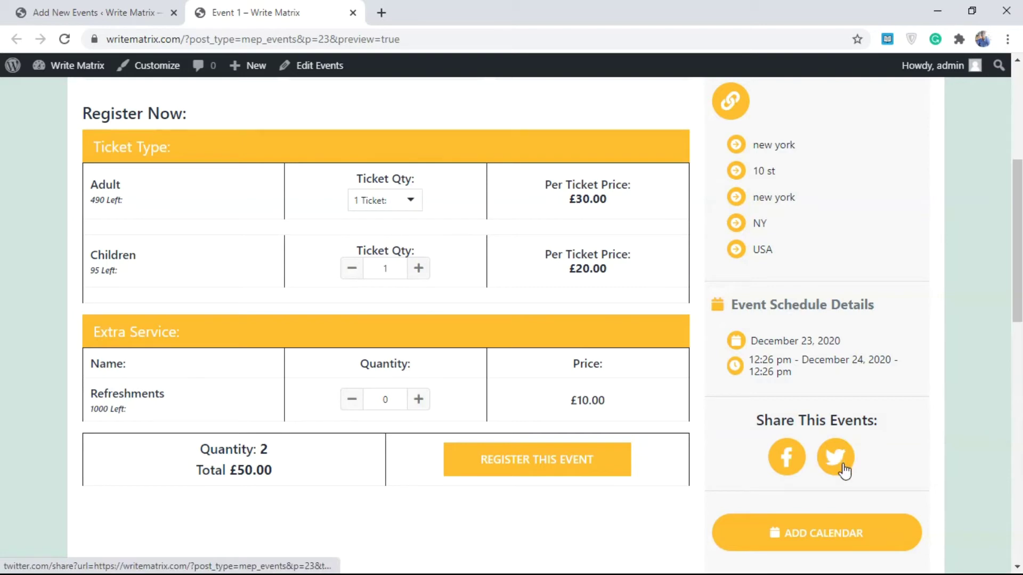
left_click(829, 539)
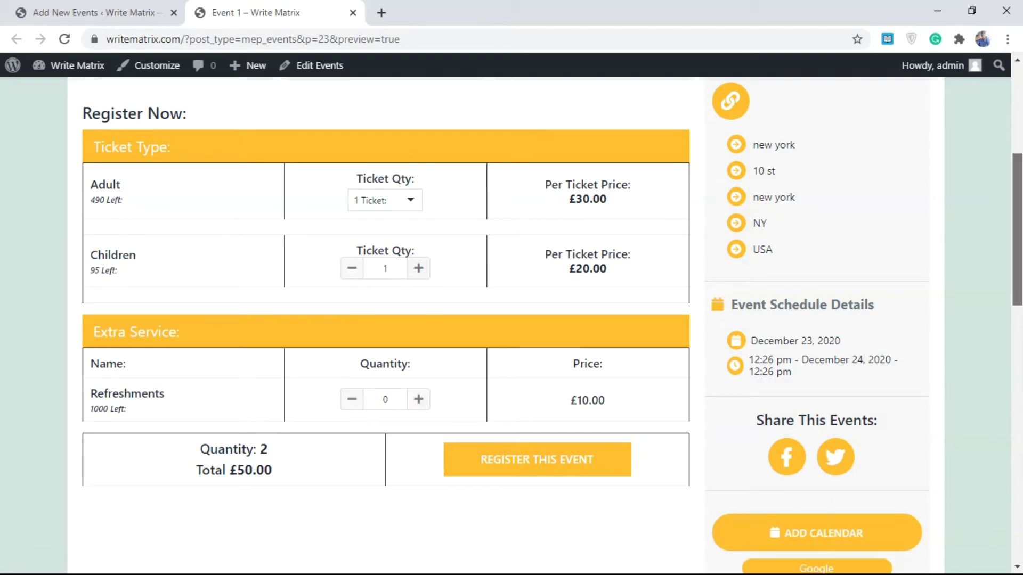
scroll(965, 337, "down", 1)
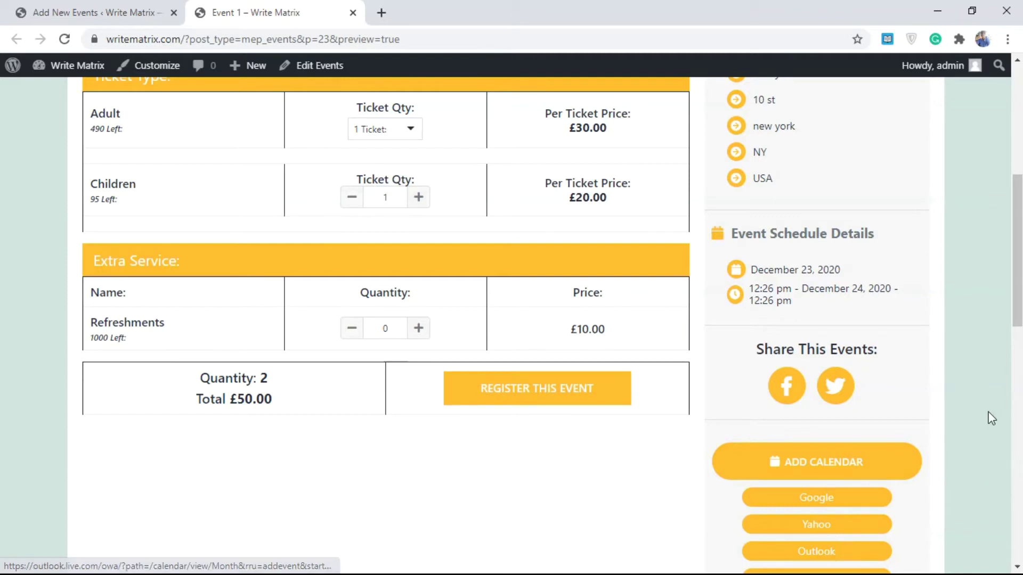
scroll(682, 190, "up", 3)
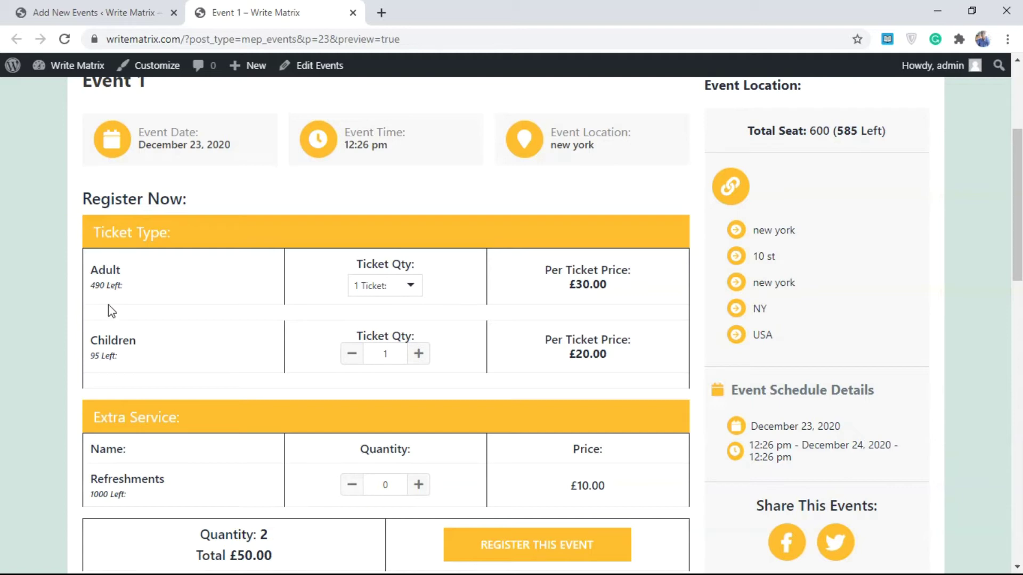
- Register for the event with 5 children's tickets and 4 refreshments, totalling £170.00
left_click(415, 288)
left_click(414, 287)
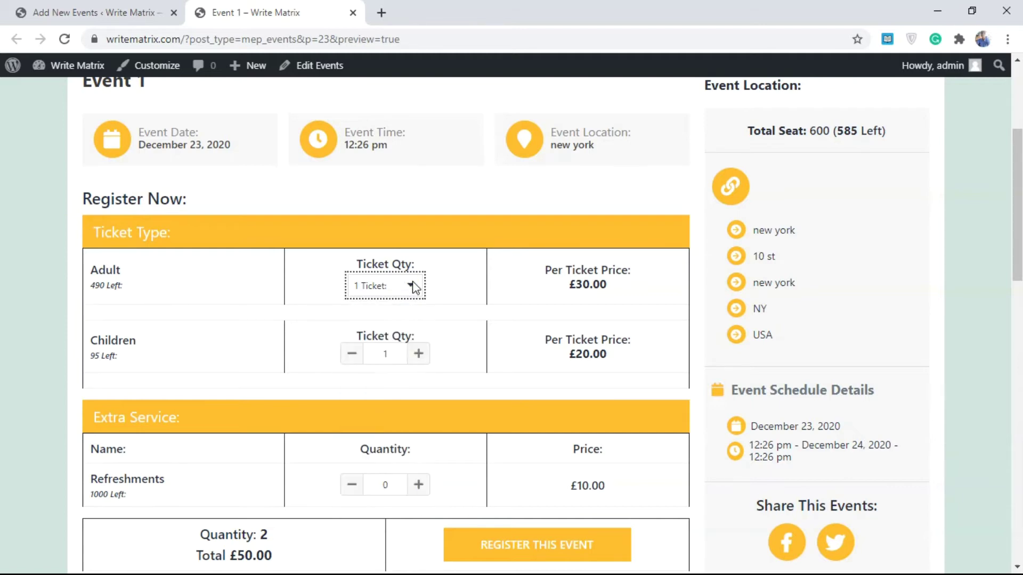
left_click(410, 354)
left_click(411, 354)
left_click(410, 354)
left_click(410, 355)
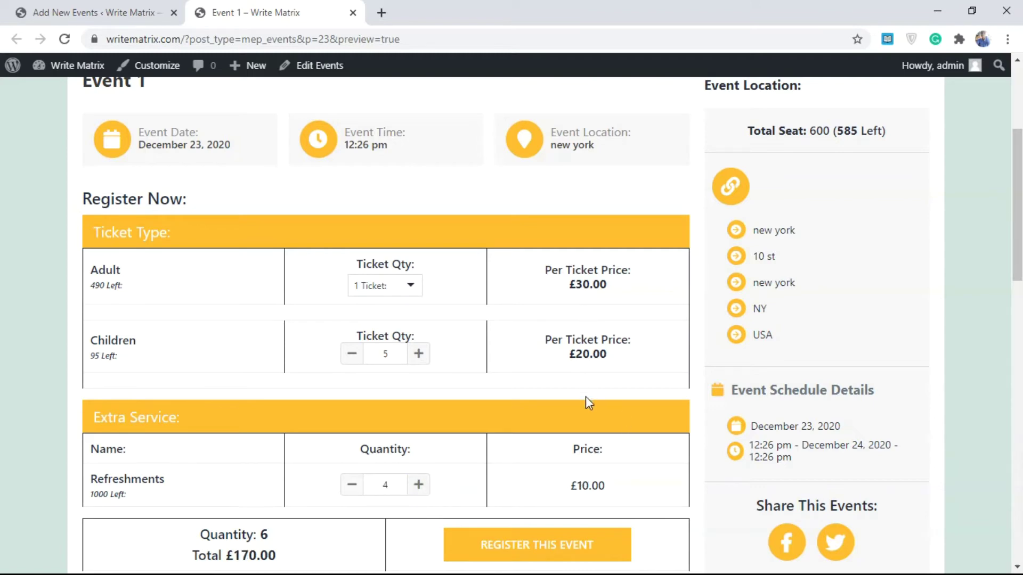
scroll(985, 314, "down", 8)
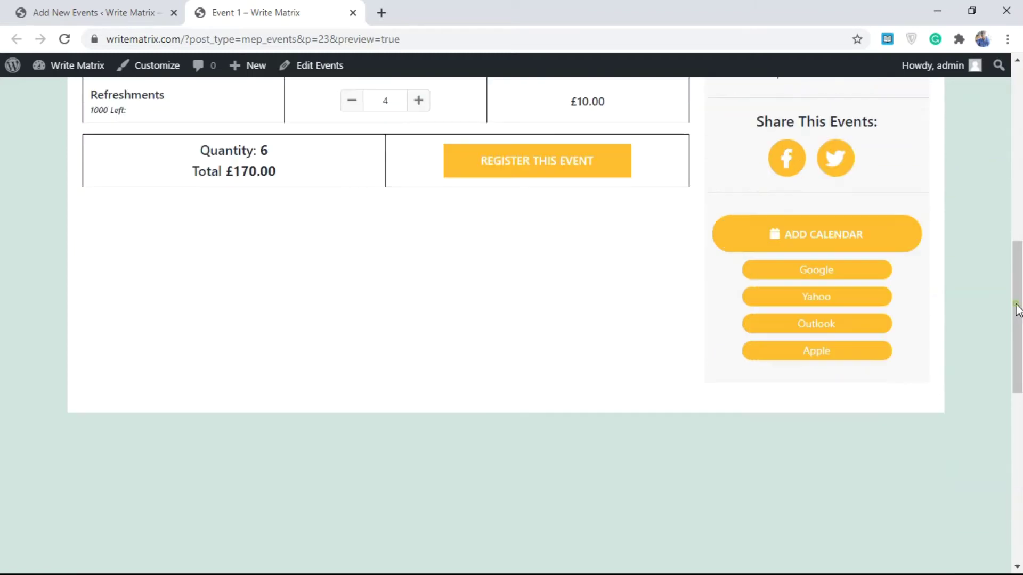
left_click_drag(1011, 338, 1011, 260)
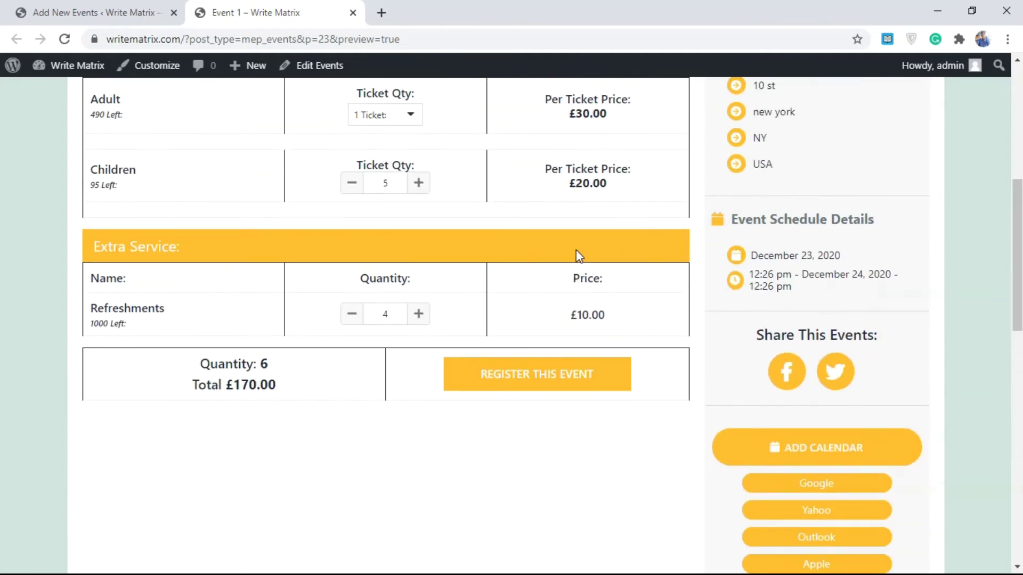
left_click(571, 380)
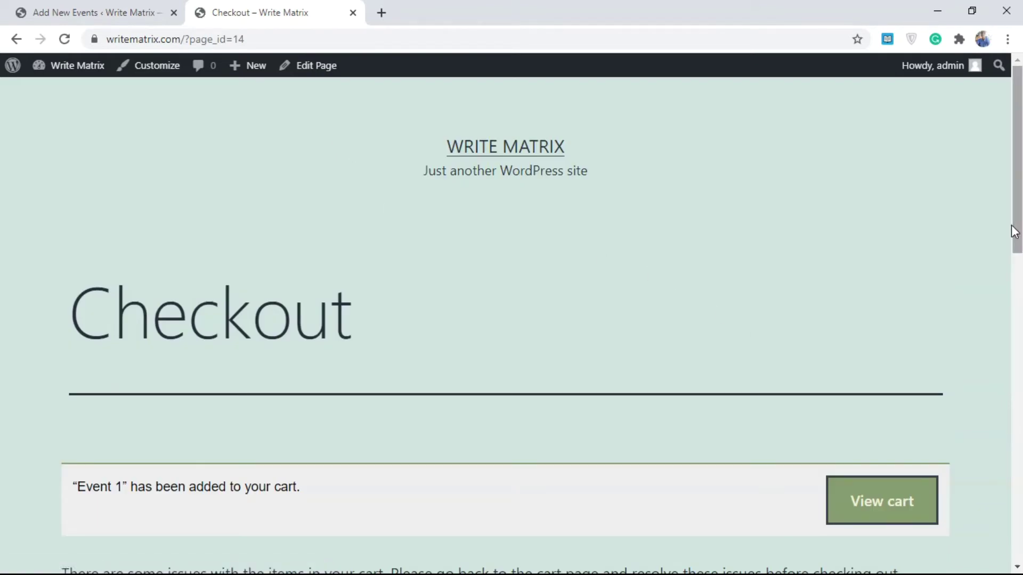
- Back in the event editor, change the event template to Springfield
scroll(1013, 226, "down", 3)
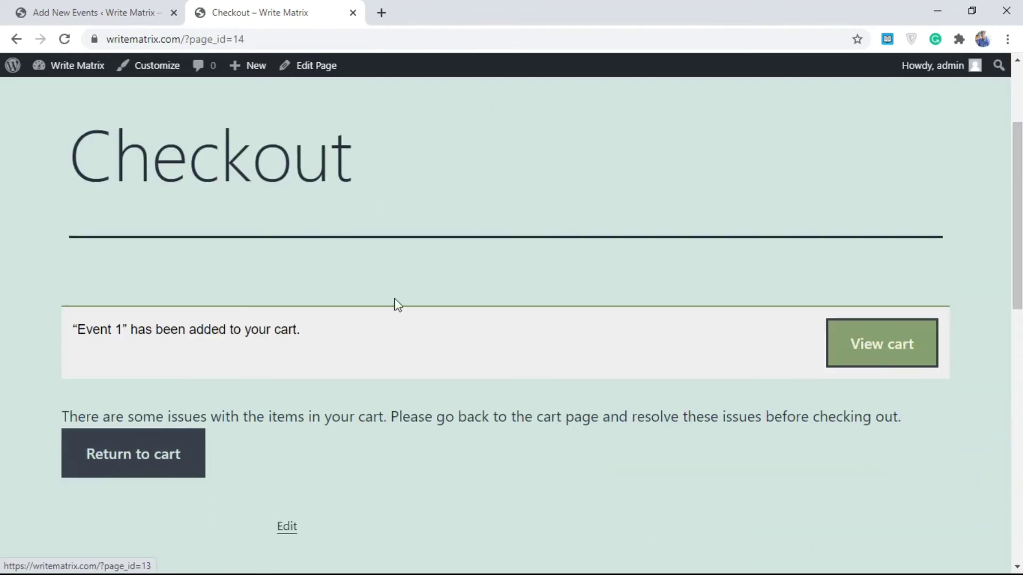
left_click(17, 39)
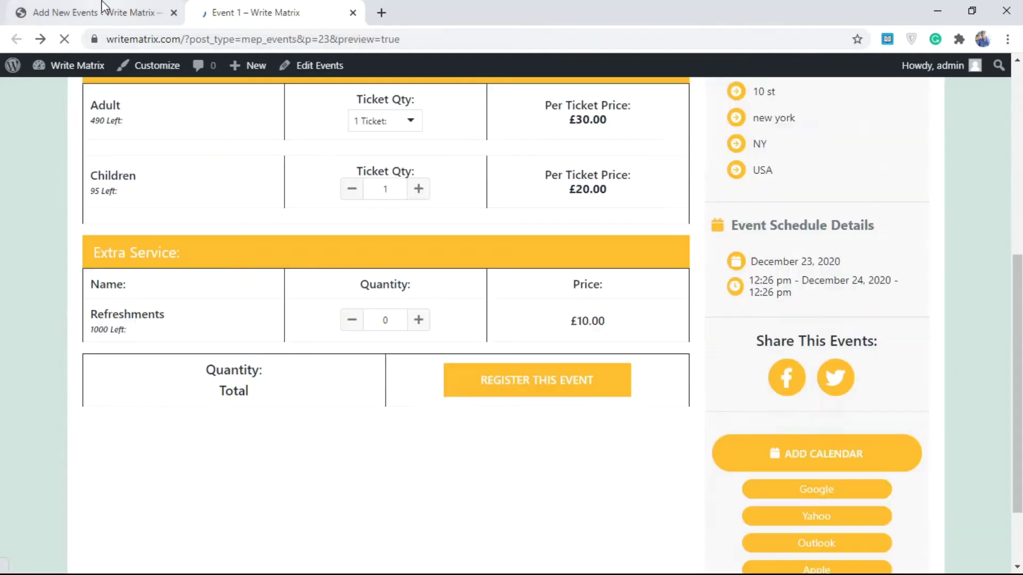
left_click(102, 8)
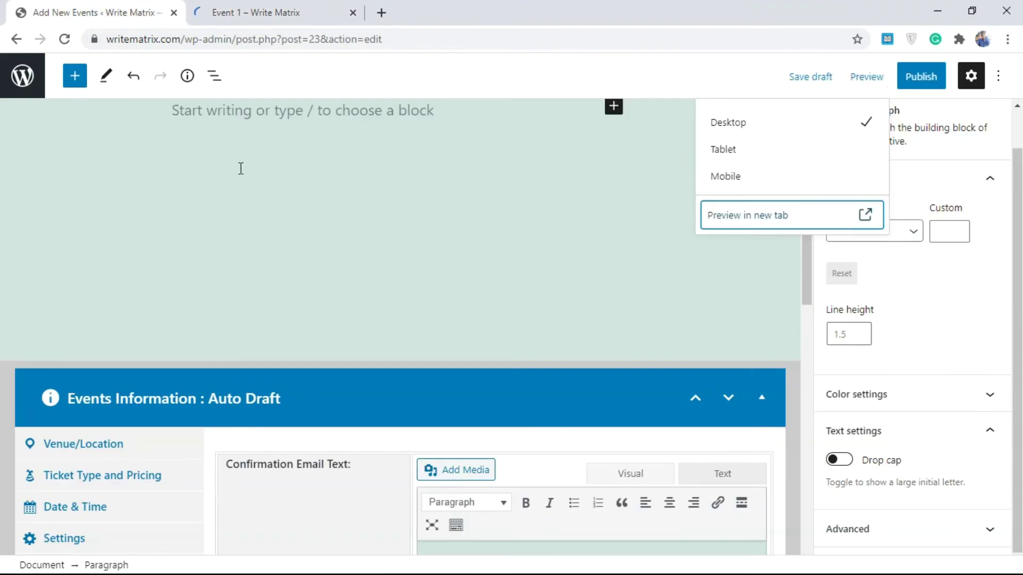
left_click(930, 315)
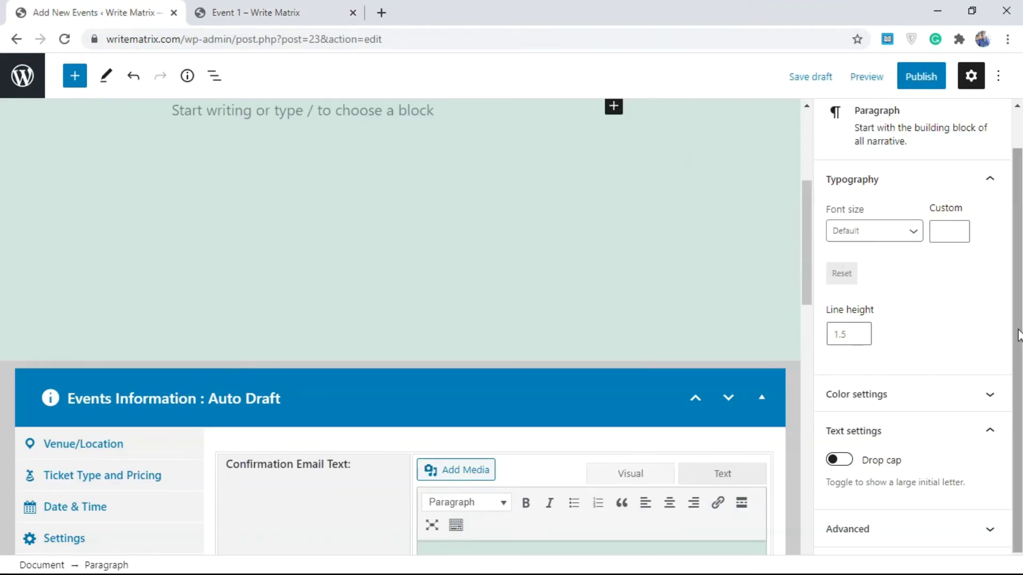
left_click_drag(1017, 338, 1013, 269)
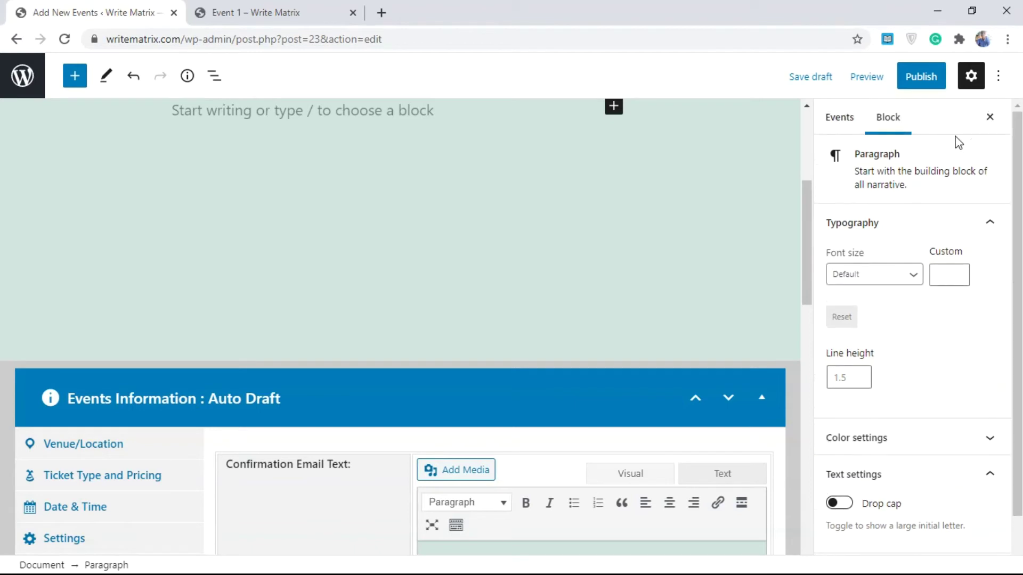
left_click(851, 120)
left_click_drag(1017, 301, 1019, 339)
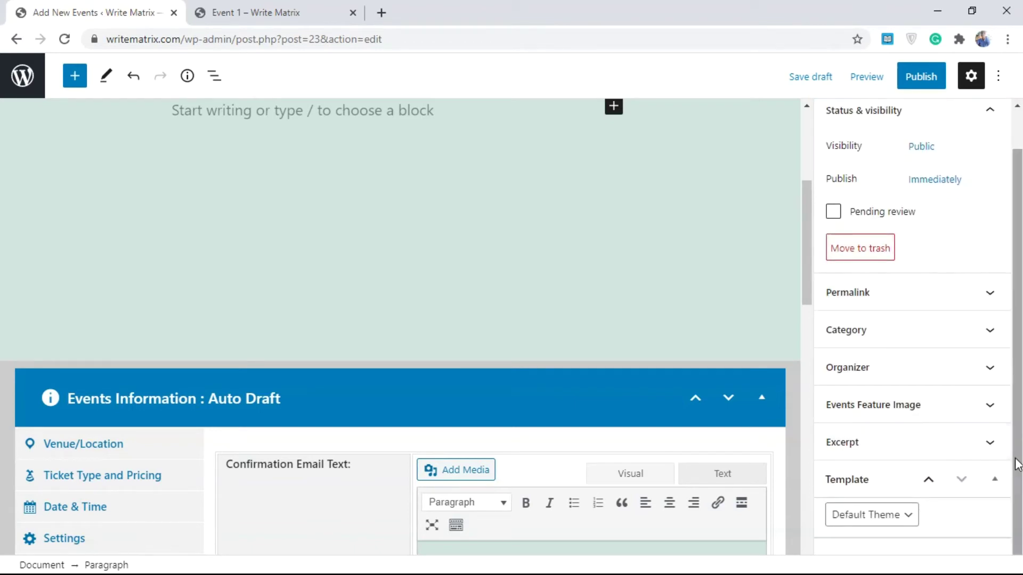
left_click(852, 517)
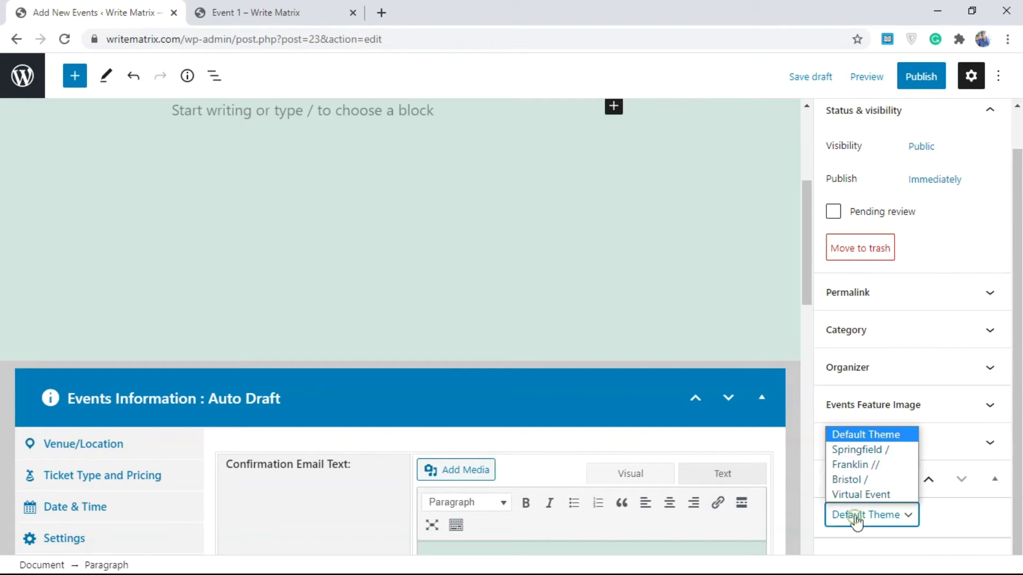
left_click(857, 450)
- Preview the Springfield-templated event in a new tab
left_click(867, 79)
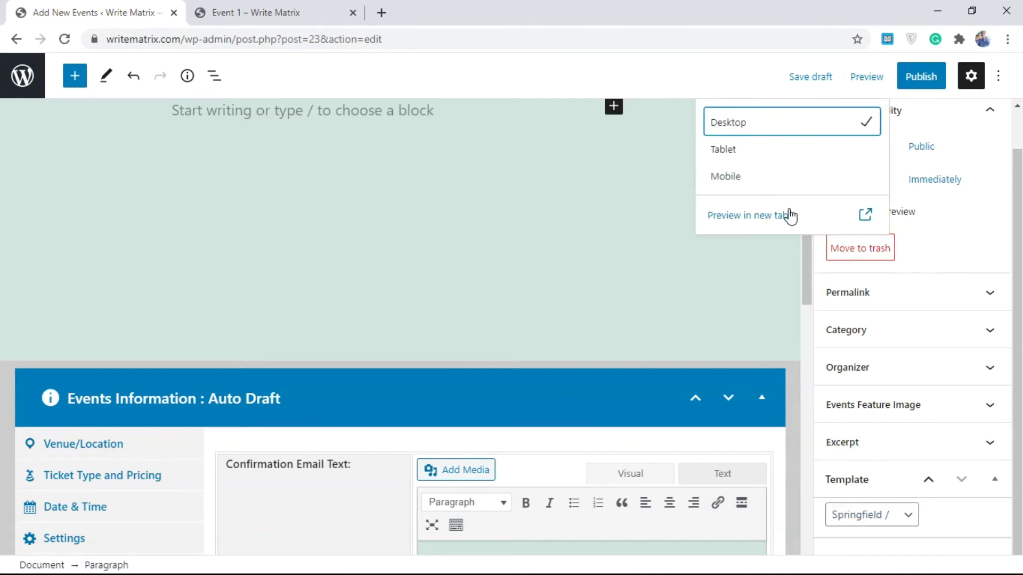
left_click(789, 213)
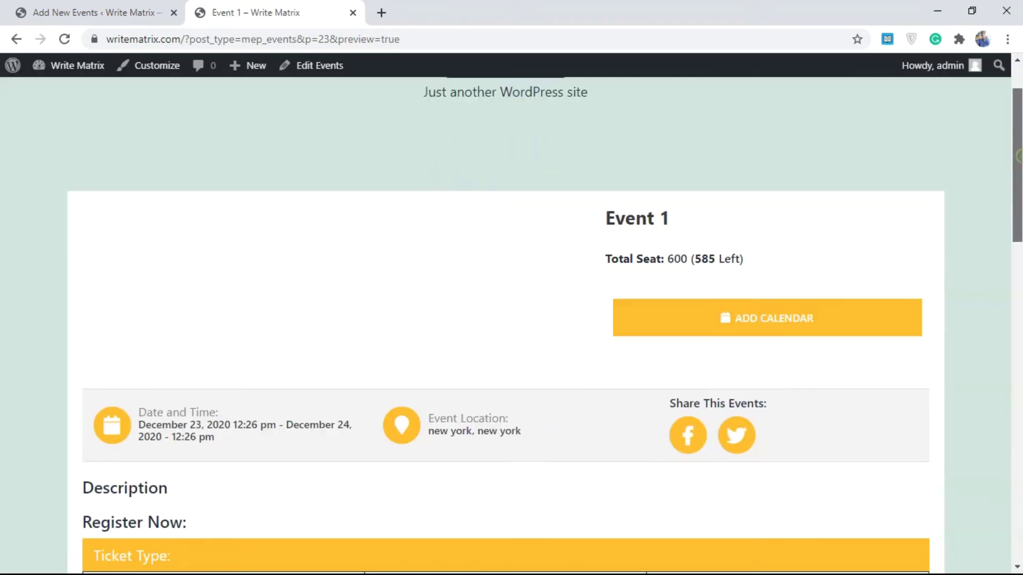
scroll(1021, 260, "down", 5)
mouse_move(1020, 260)
left_mouse_down()
mouse_move(1018, 343)
mouse_move(1017, 206)
mouse_move(1013, 331)
mouse_move(1012, 274)
left_mouse_up()
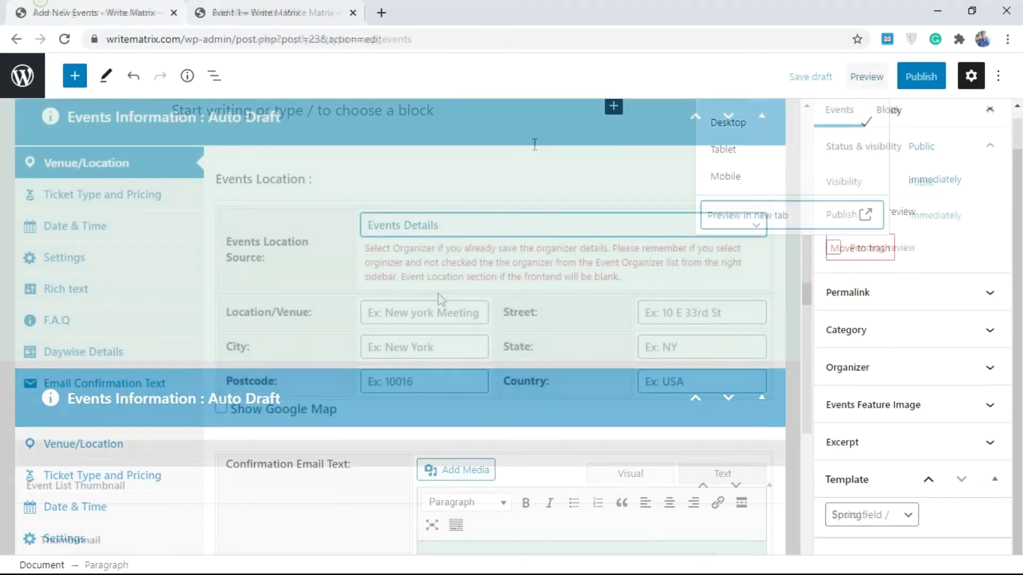
- Set Events Location Source to Organizer, then go to the Events Organizer page
left_click(390, 318)
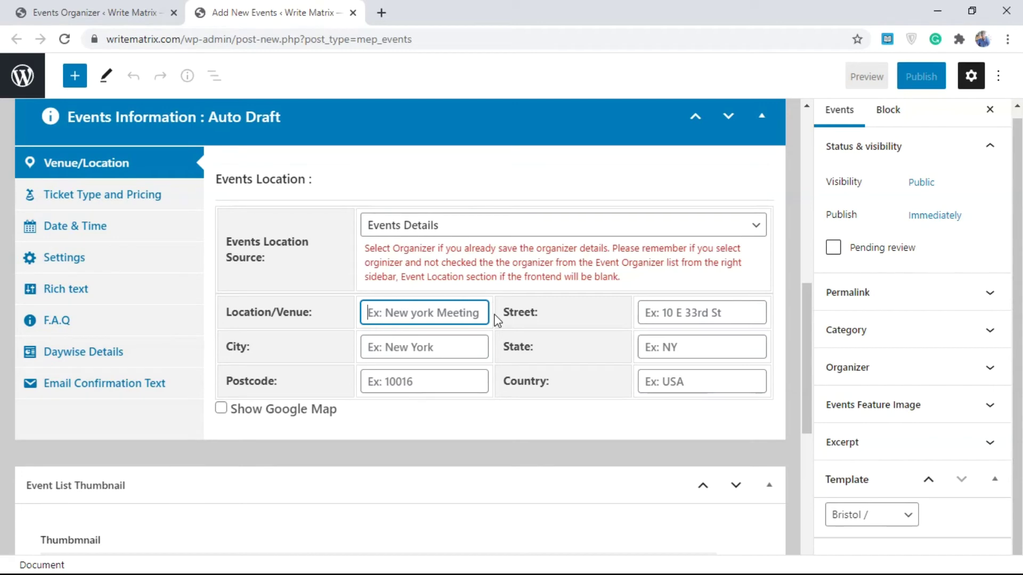
left_click(394, 229)
left_click(399, 261)
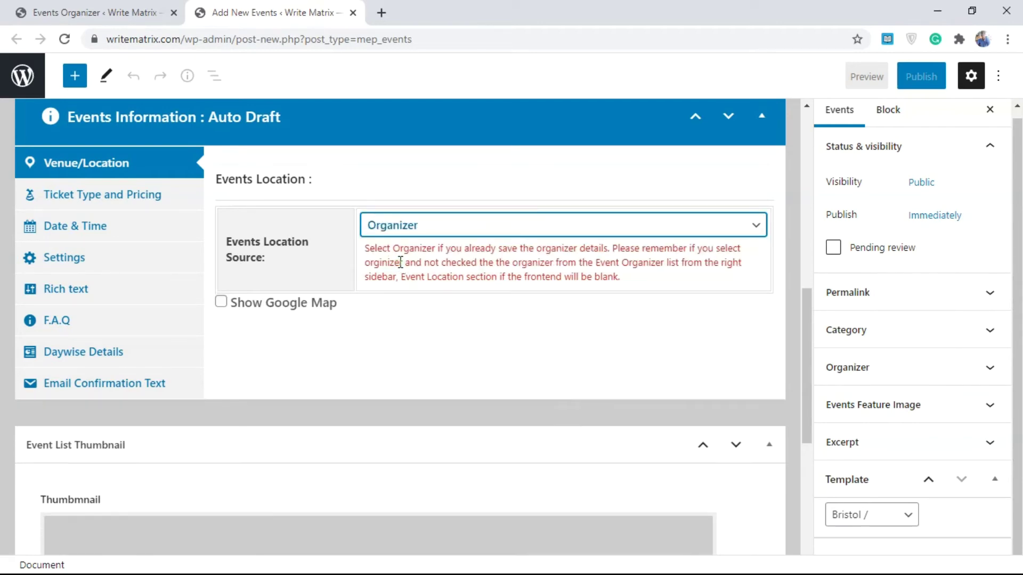
left_click(107, 11)
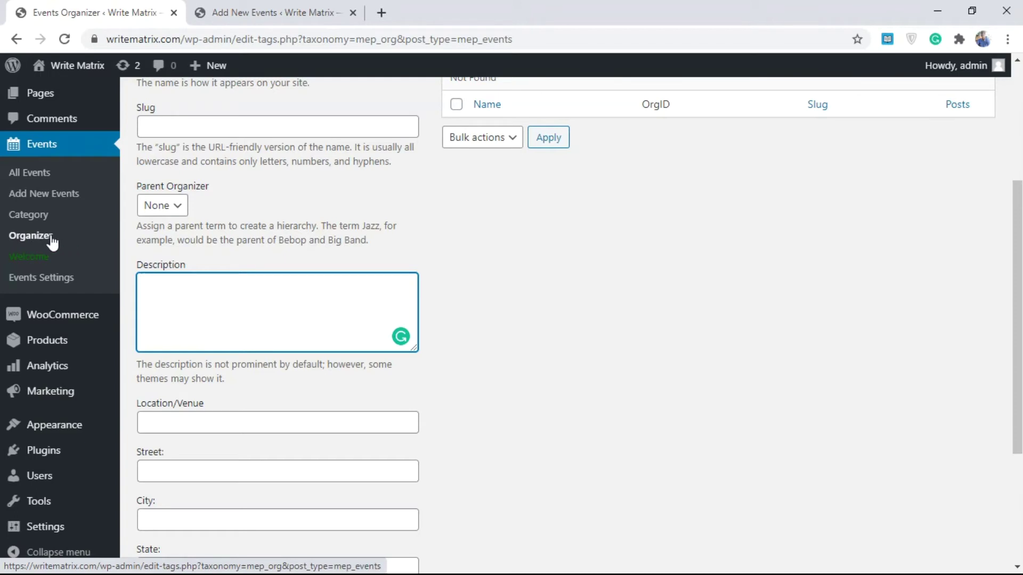
- Look over the Add New Organizer form's Location/Venue and Street fields
left_click(188, 425)
left_click(194, 466)
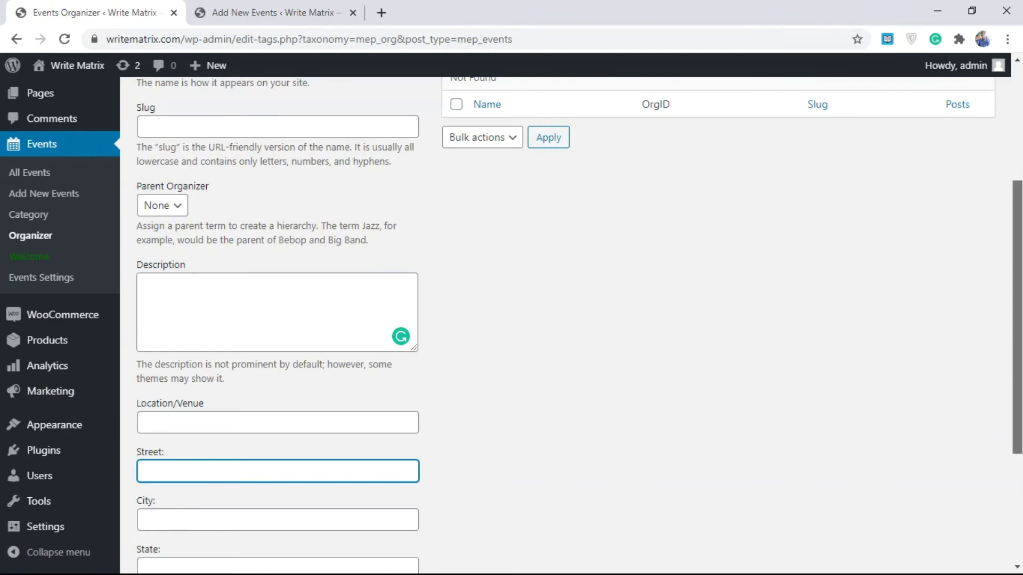
scroll(692, 320, "down", 3)
scroll(530, 360, "up", 3)
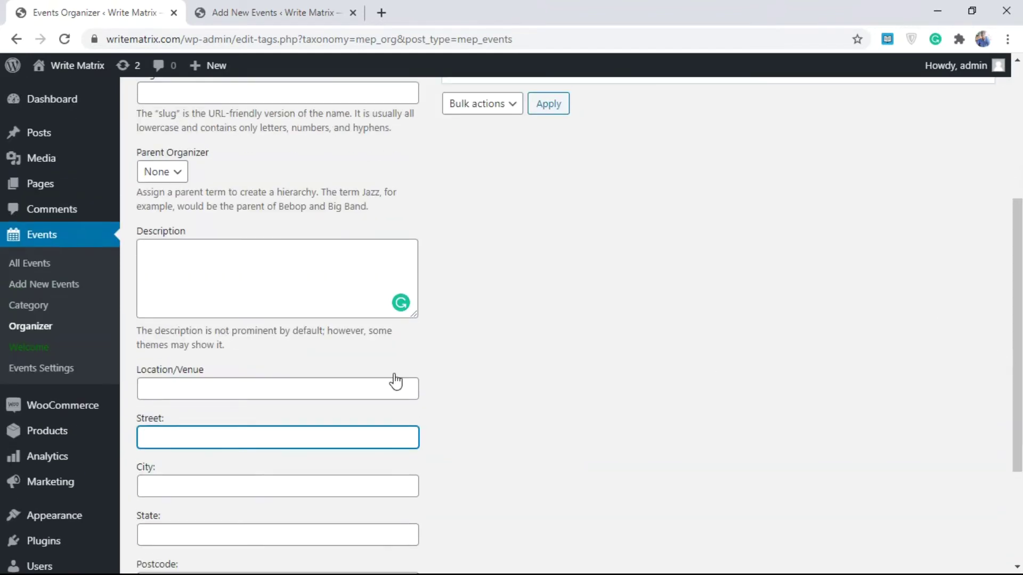
- Restore Events Details as the event's location source and return to the organizer form
left_click(275, 12)
left_click(381, 226)
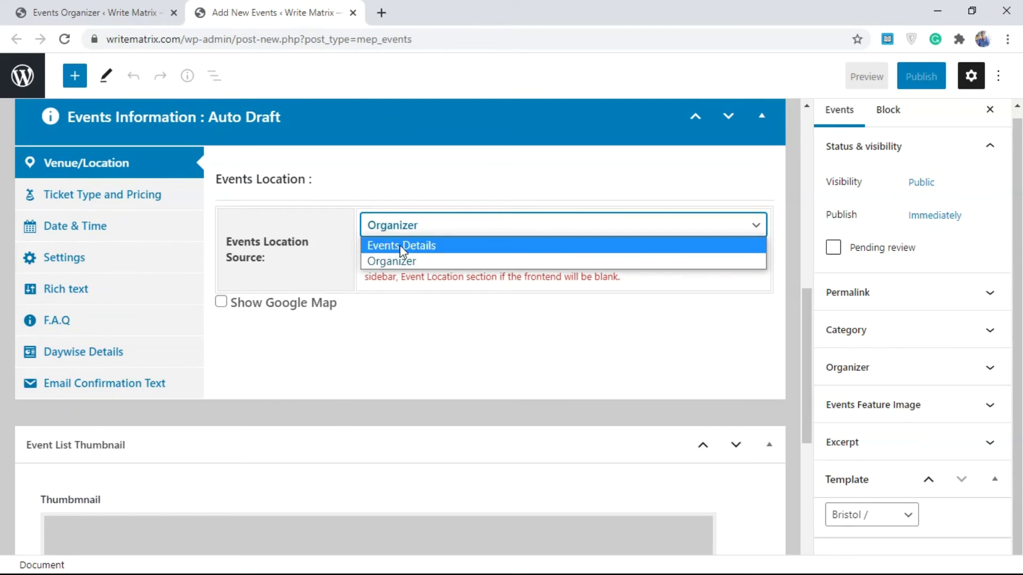
left_click(414, 247)
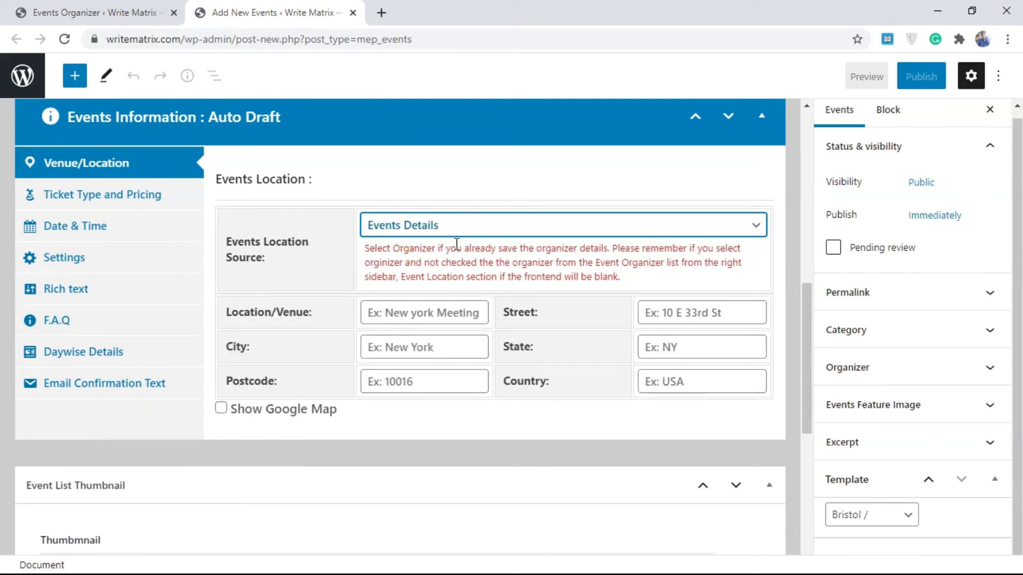
left_click(93, 7)
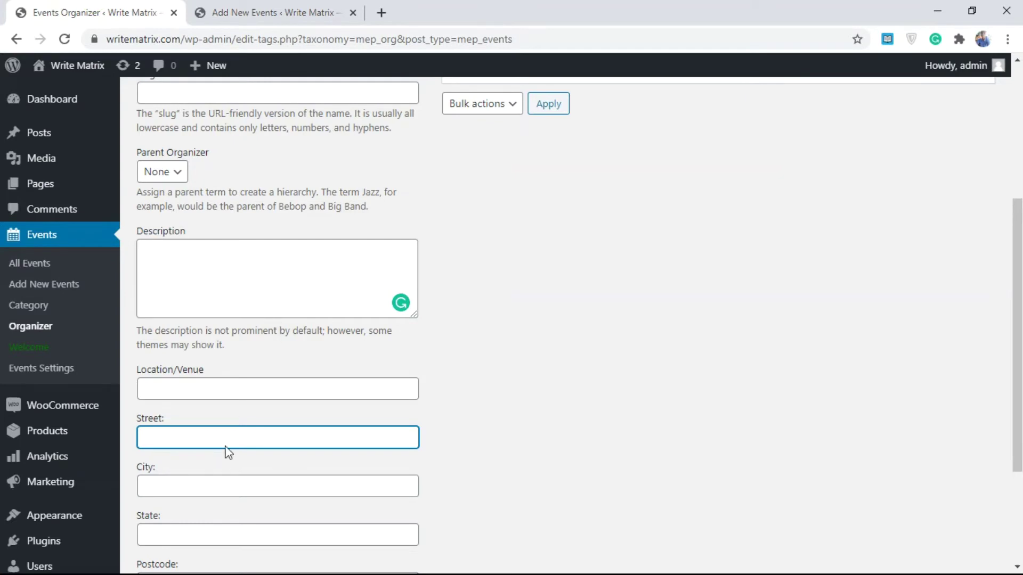
scroll(247, 264, "up", 4)
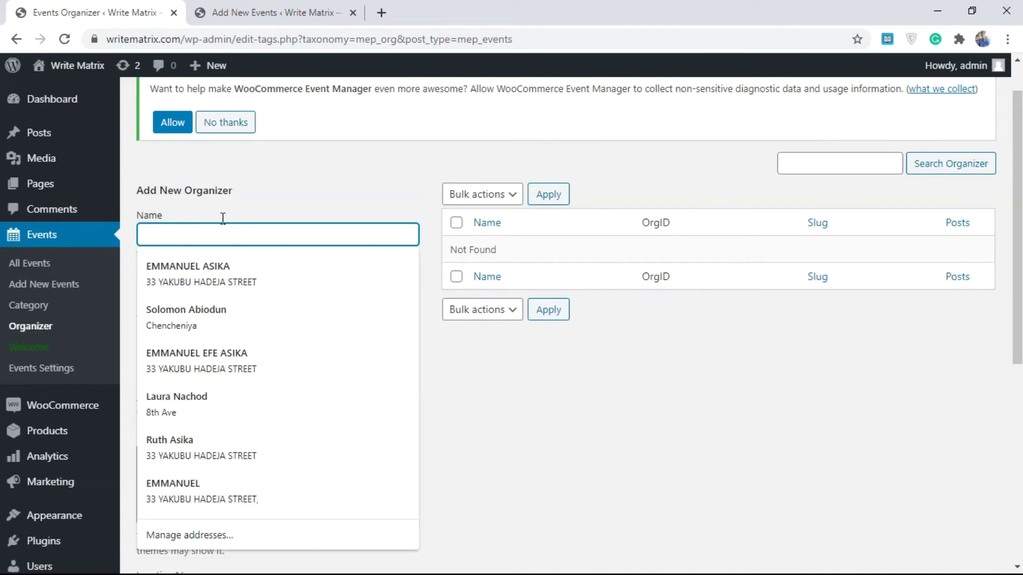
- Name the new organizer 'Oslo venue' and keep None as its parent organizer
left_click(245, 203)
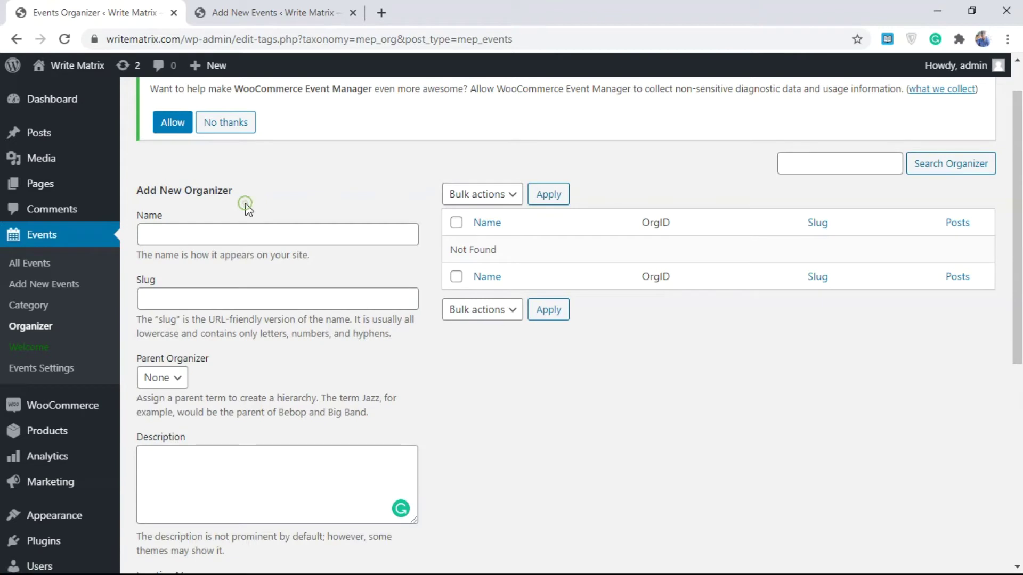
left_click(215, 237)
type("Oslo venue")
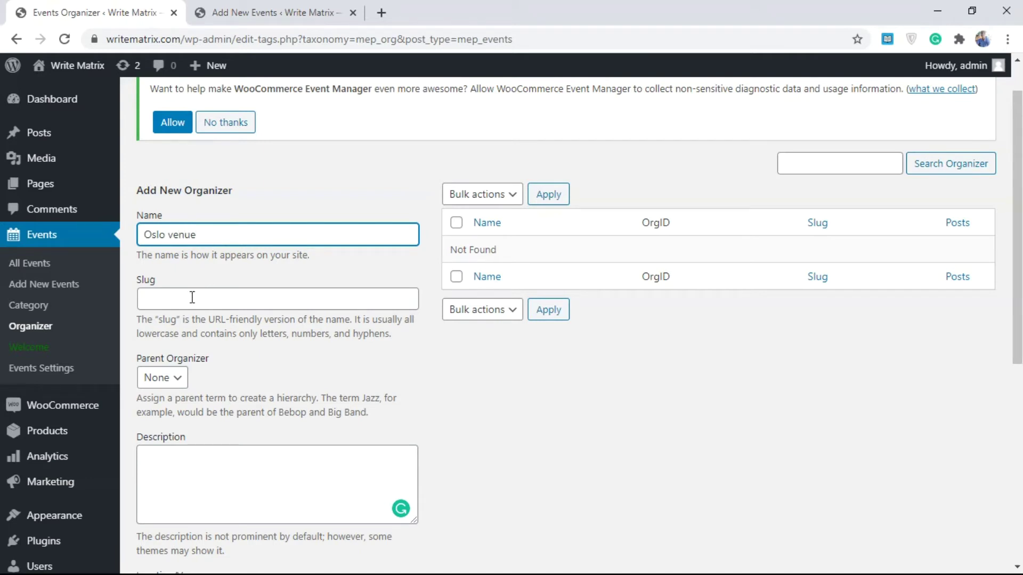
left_click(193, 298)
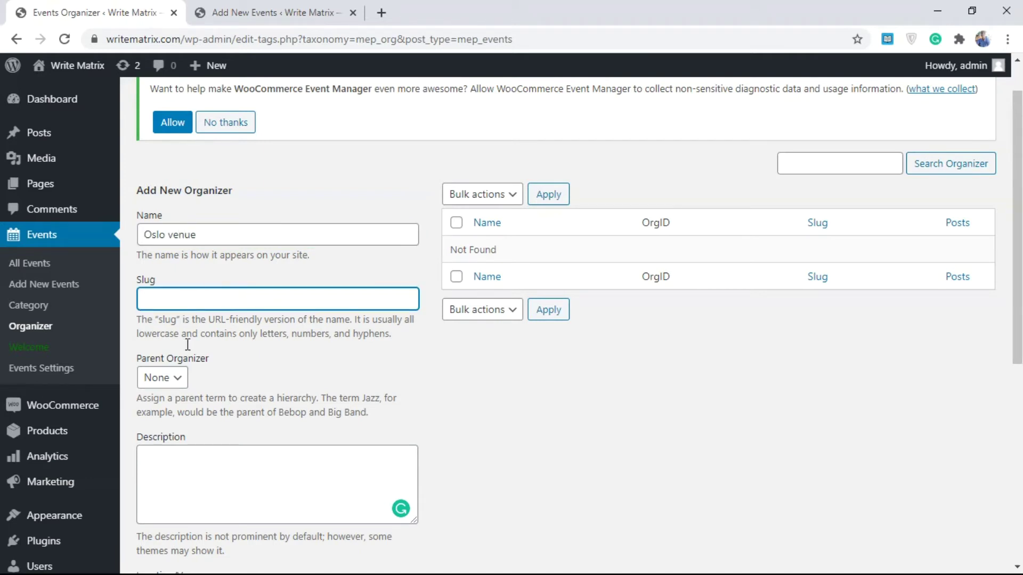
left_click(171, 377)
left_click(277, 370)
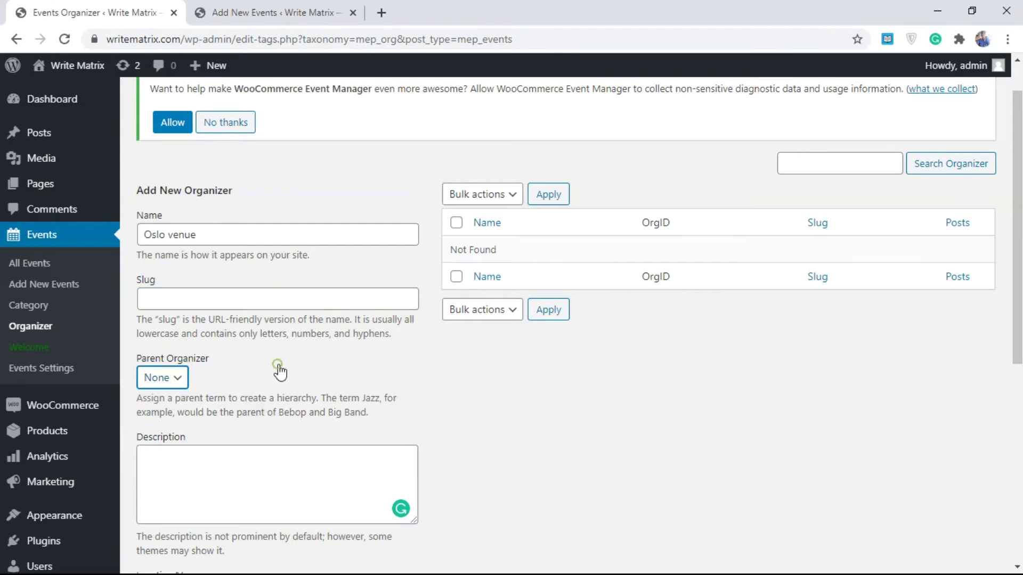
scroll(398, 354, "down", 3)
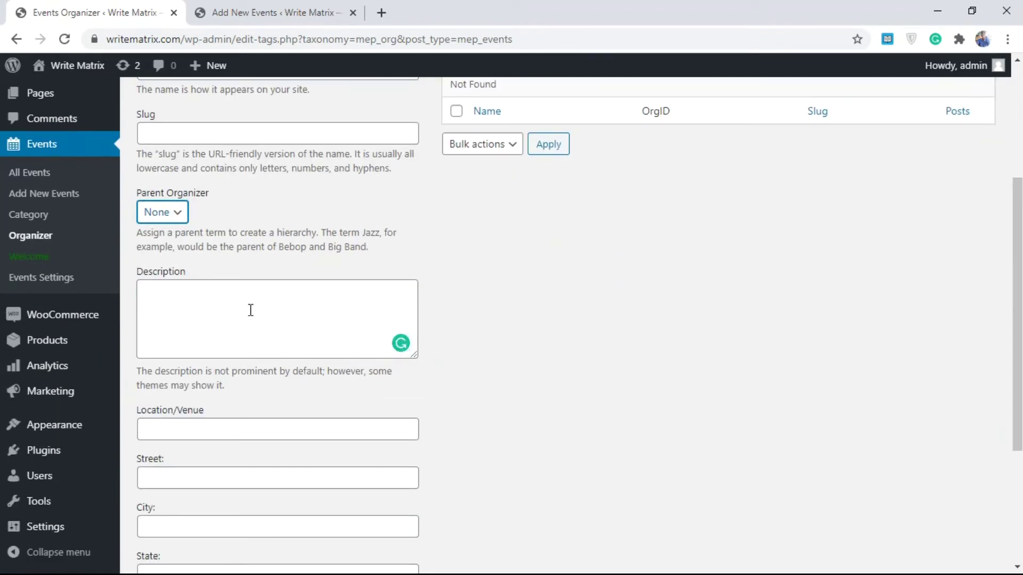
- Enter venue and street '33 Oslo street', with city and state Oslo
left_click(194, 429)
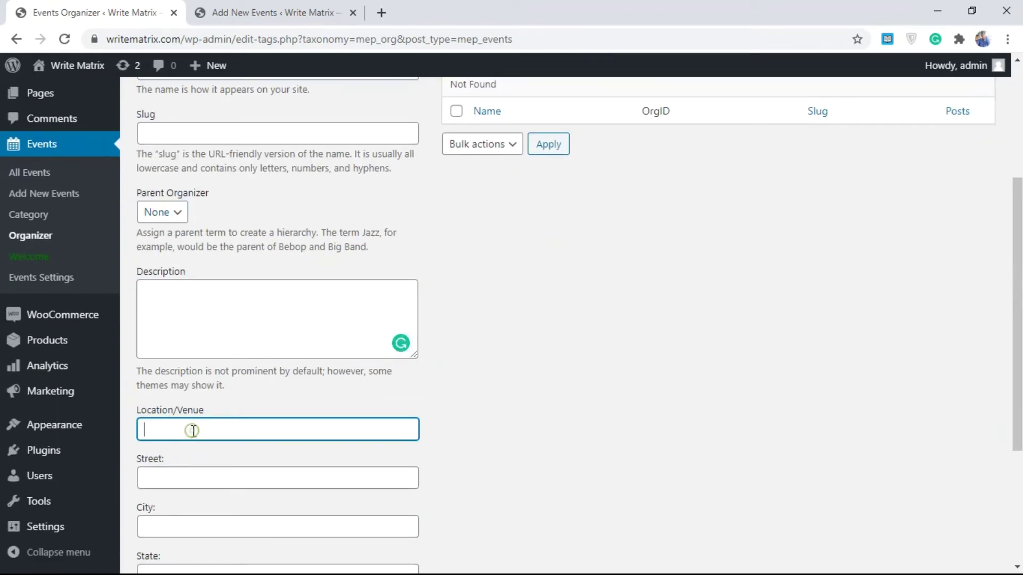
type("33 Oslo street")
key("ctrl+a")
key("ctrl+c")
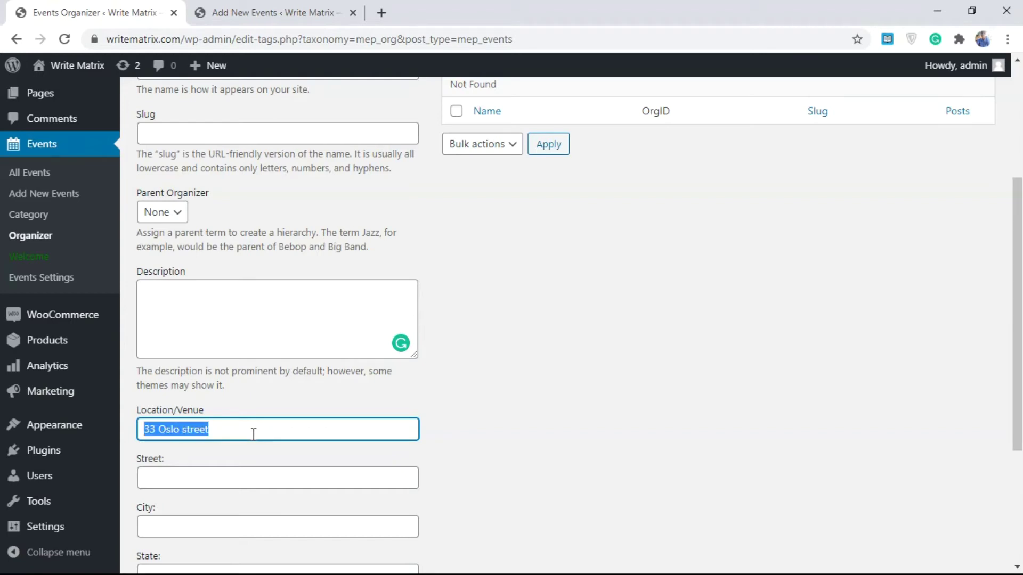
left_click(228, 468)
key("ctrl+v")
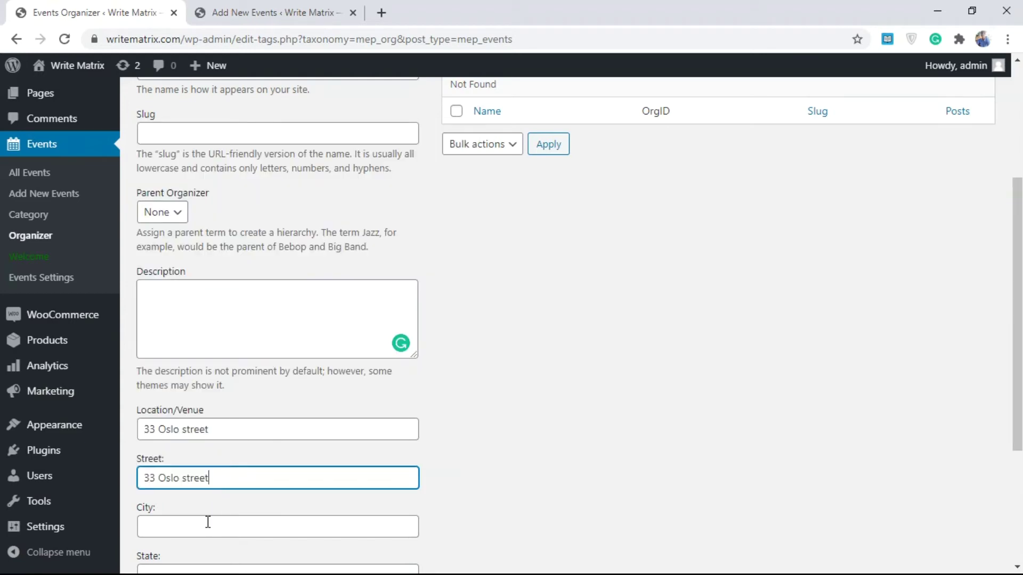
left_click(207, 522)
type("Os")
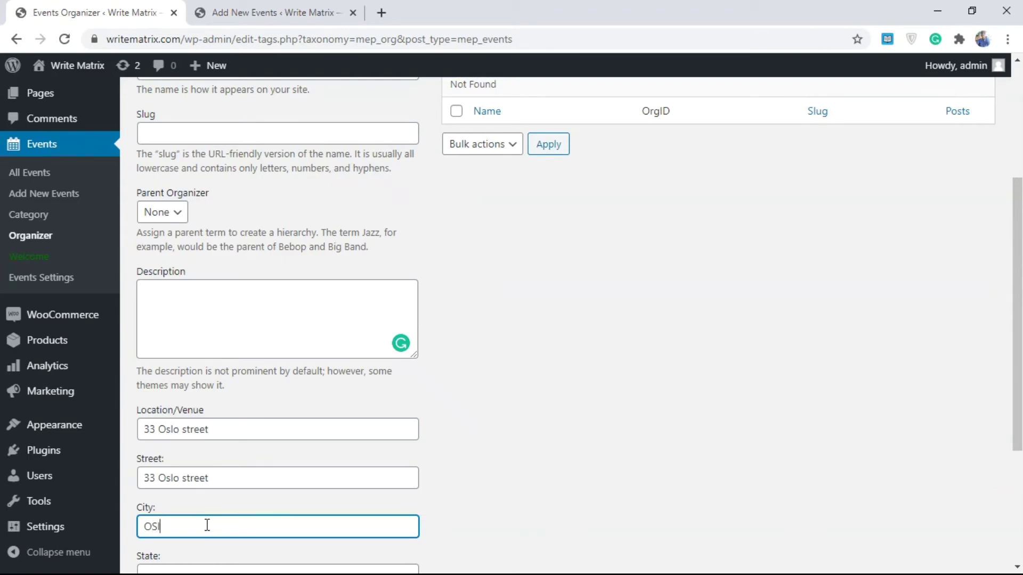
scroll(207, 525, "down", 3)
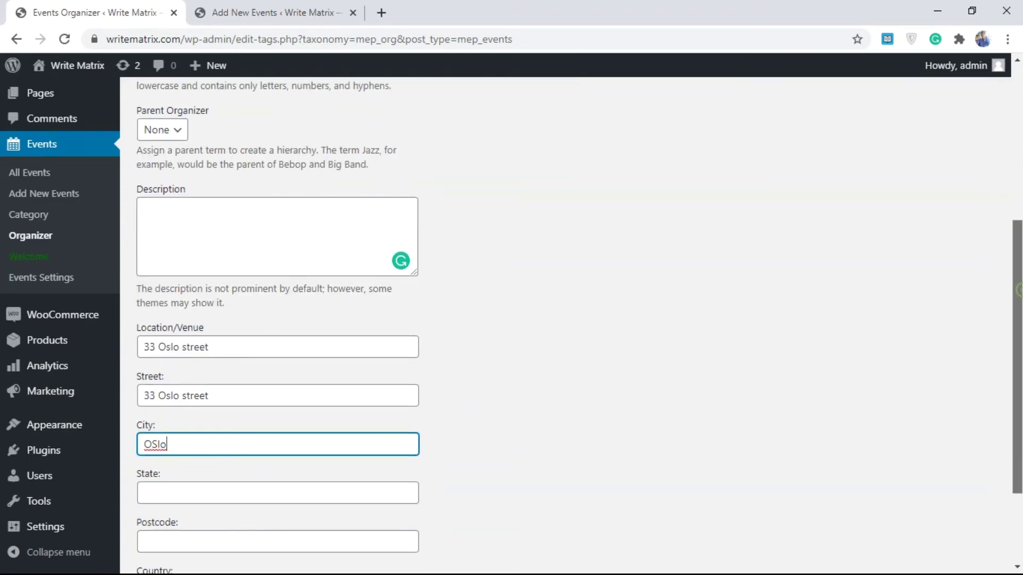
left_click(203, 439)
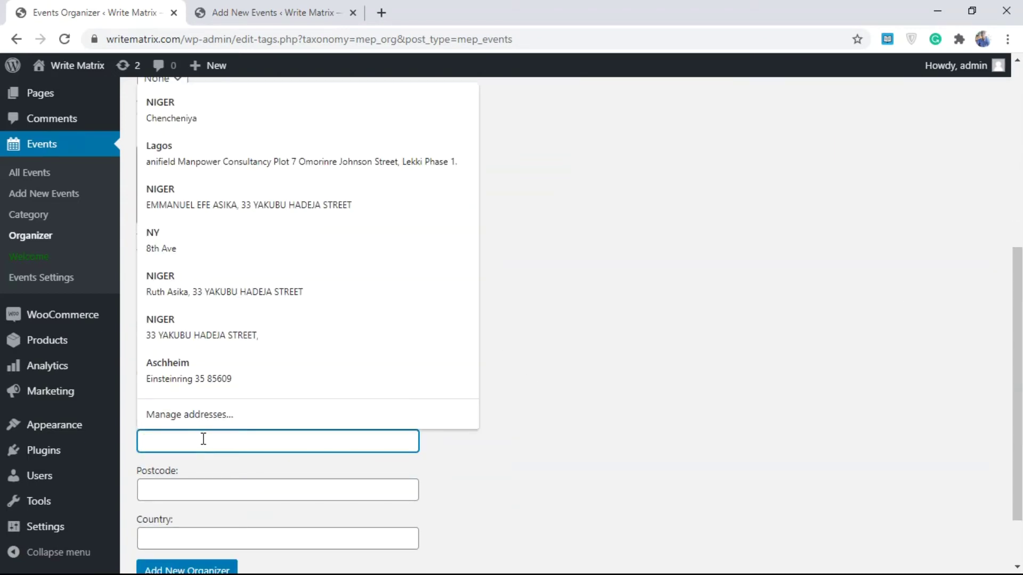
type("Oslo")
- Set postcode 202032 and country USA, then add the organizer
left_click(174, 497)
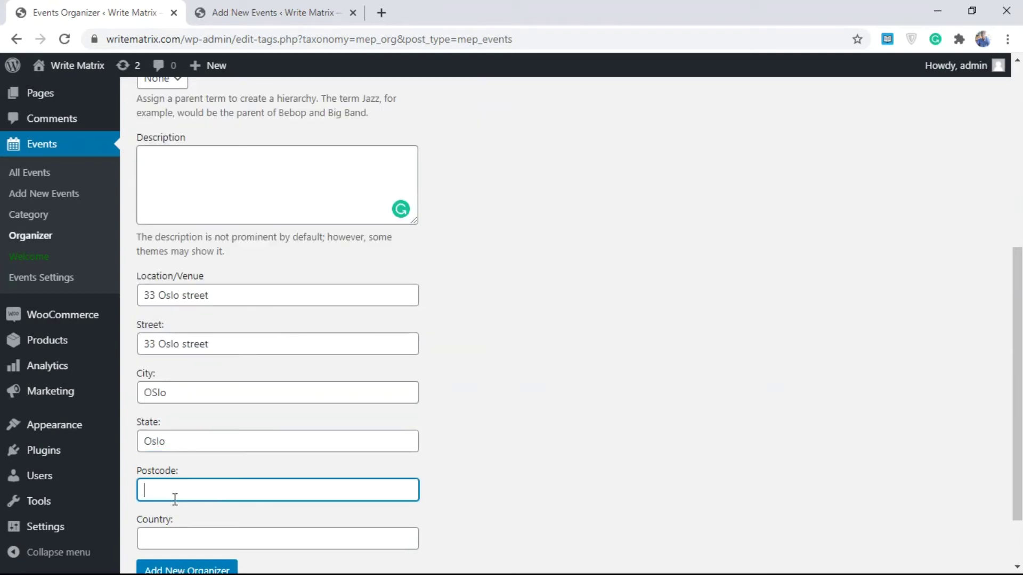
type("202032")
left_click(160, 542)
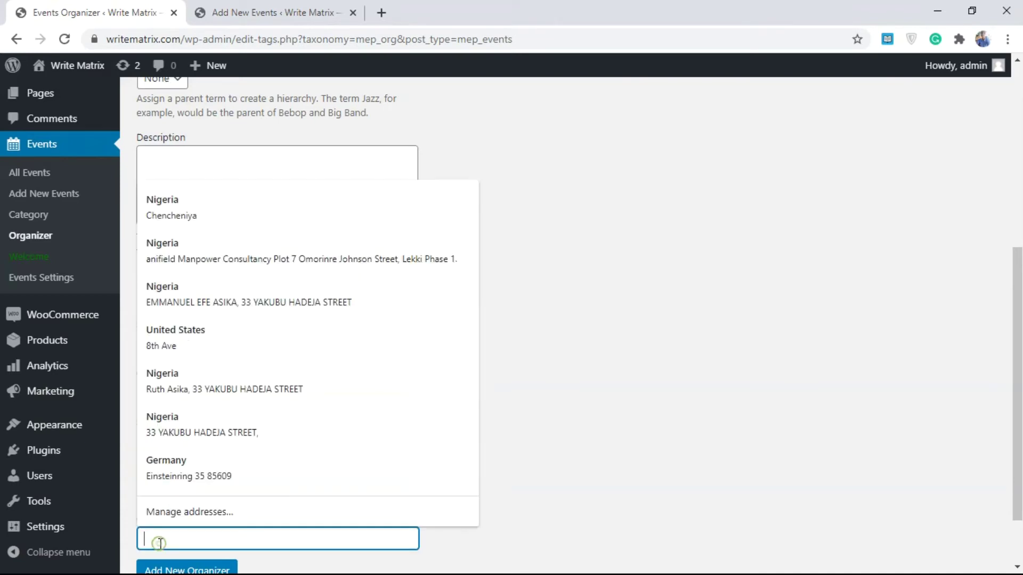
type("USA")
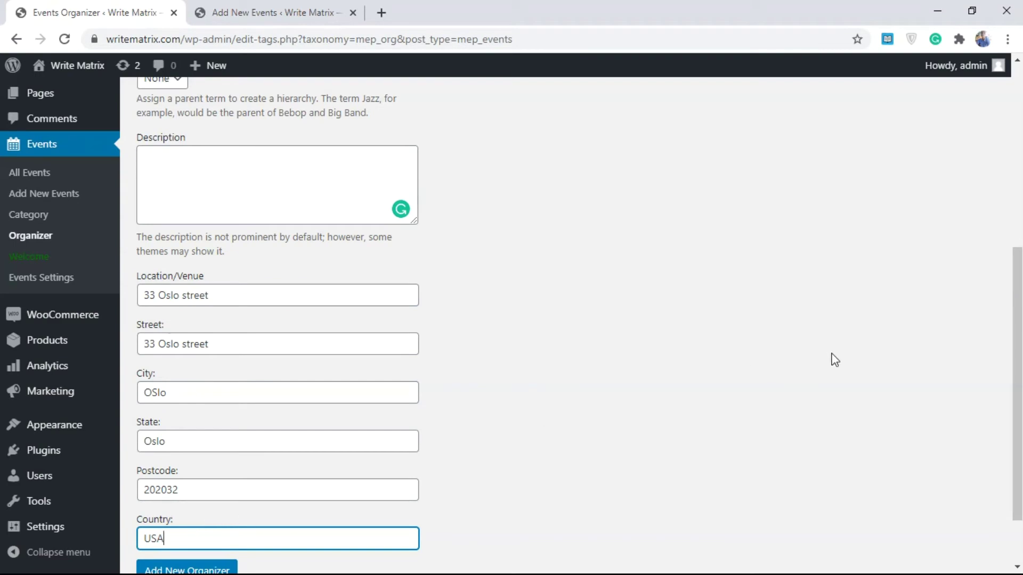
scroll(831, 373, "down", 2)
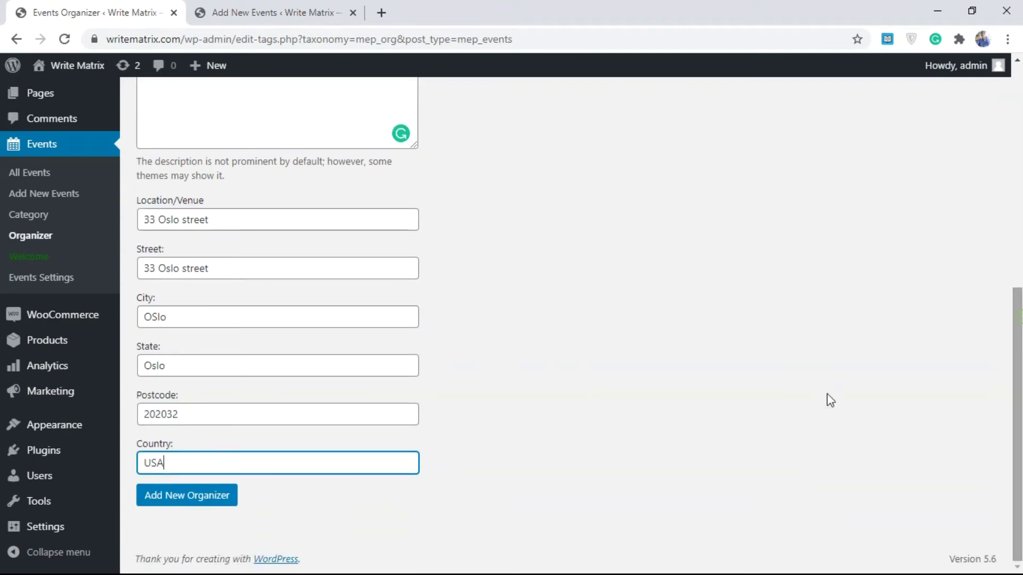
left_click(183, 506)
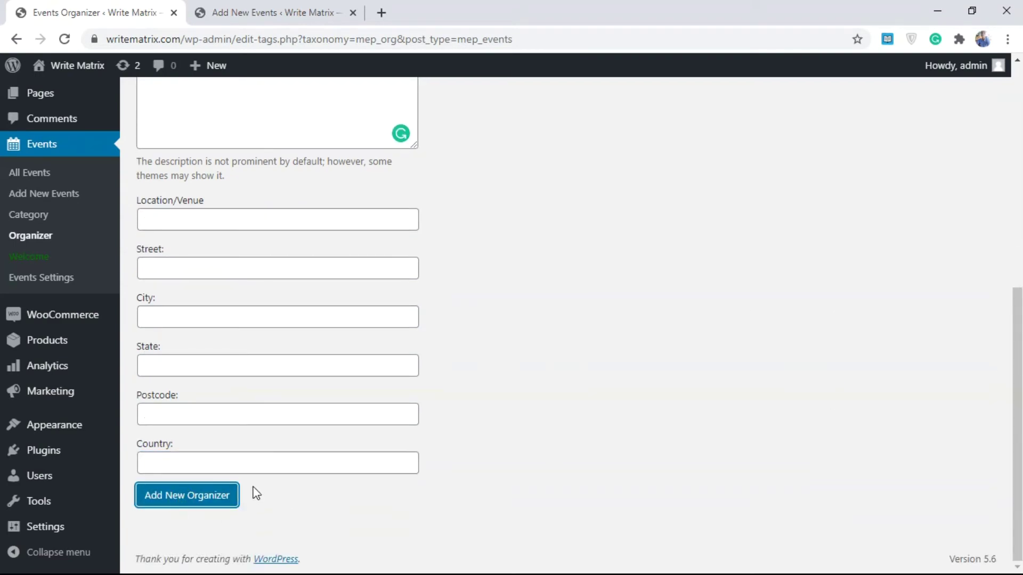
scroll(978, 236, "up", 6)
- Set the new event's location source to Organizer and tick Oslo venue as organizer
mouse_move(512, 240)
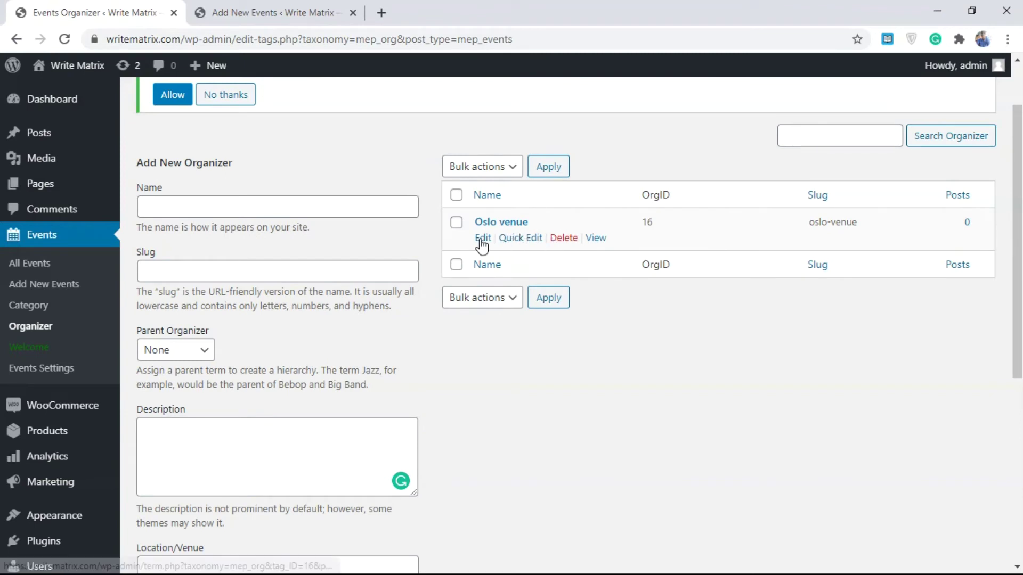
left_click(325, 12)
left_click(390, 203)
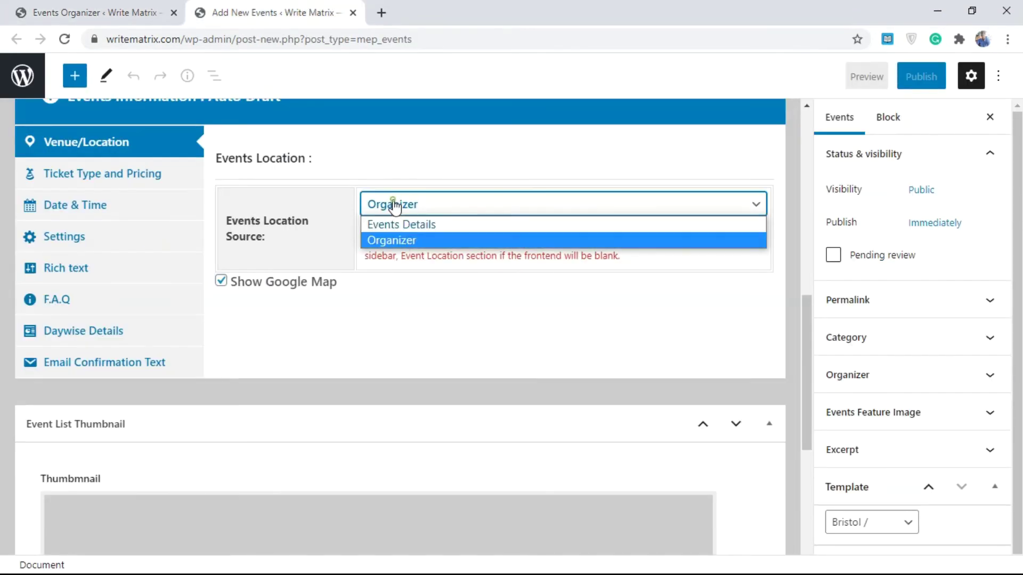
left_click(409, 241)
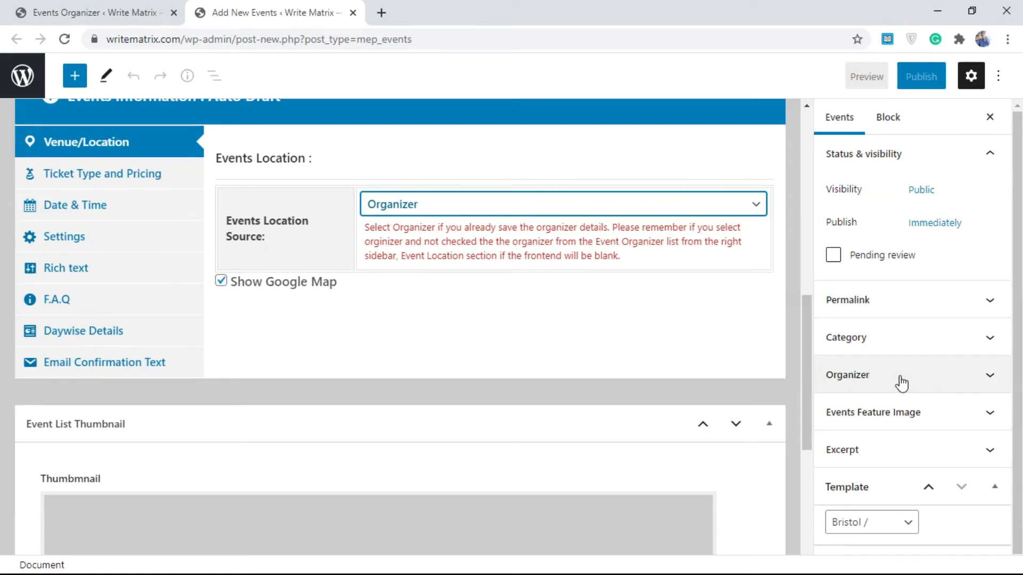
left_click(921, 387)
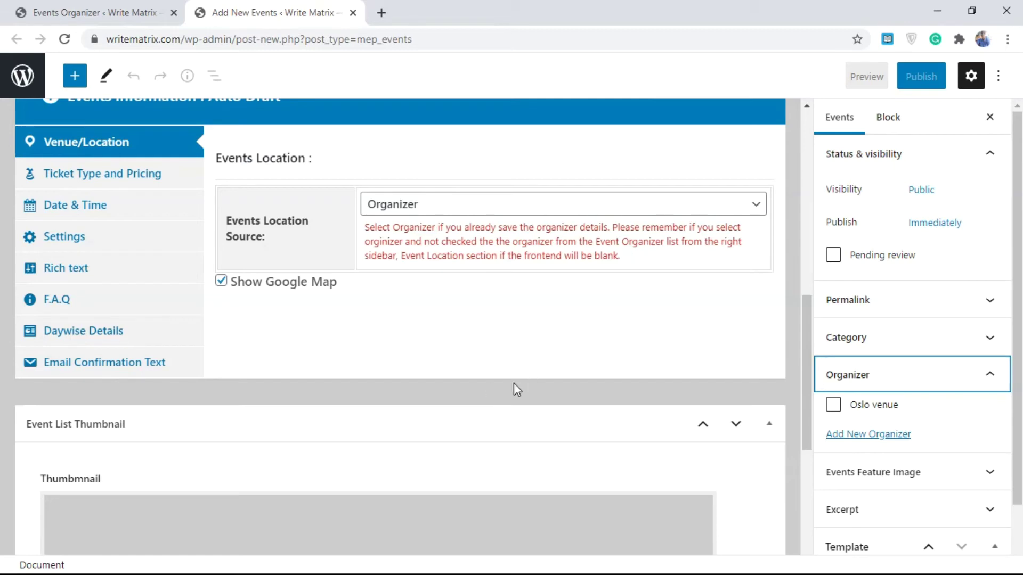
left_click(834, 406)
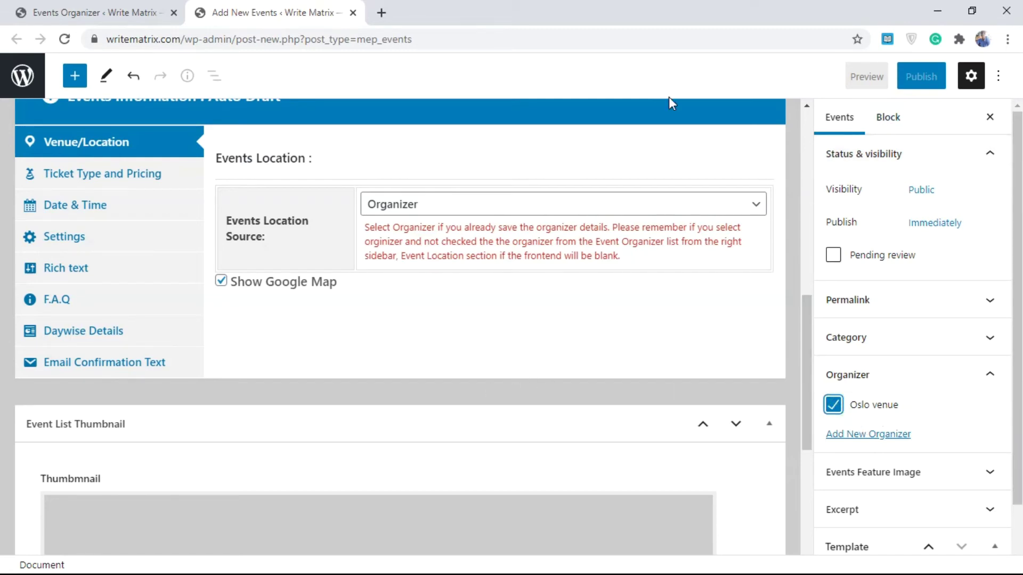
- Title the event 'Event 2' and publish it
scroll(807, 310, "up", 9)
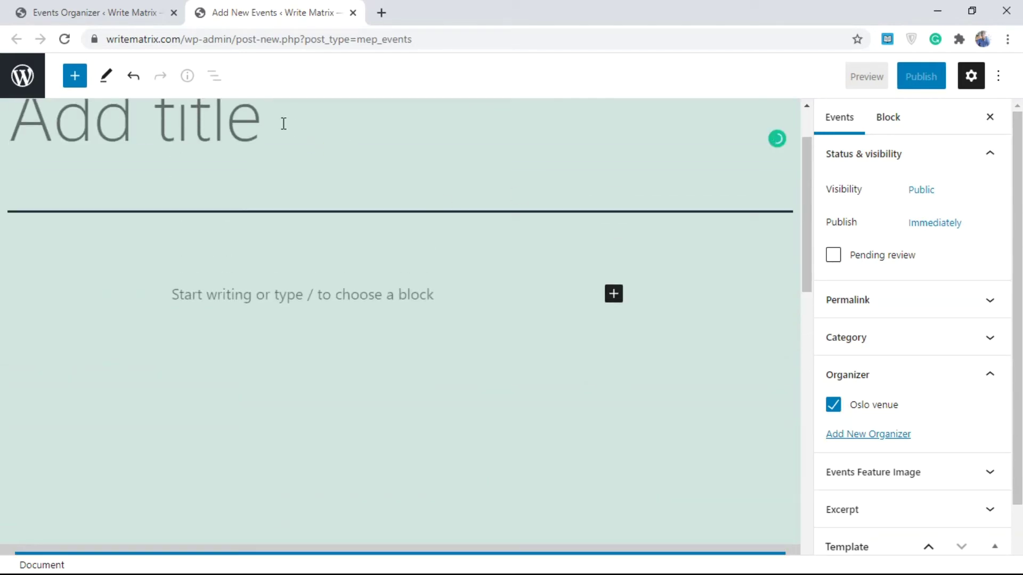
type("Event 2")
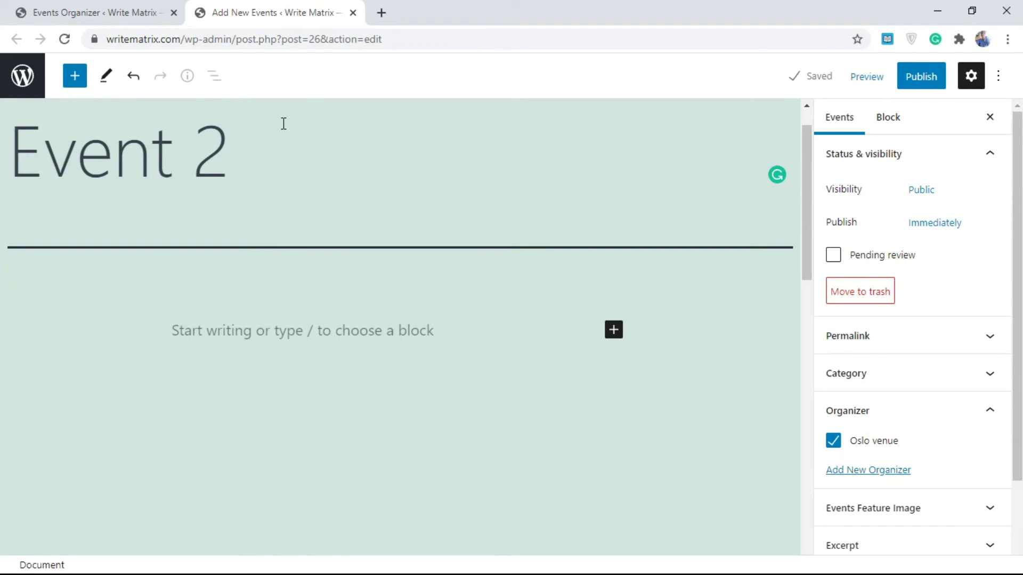
left_click(910, 76)
left_click(886, 85)
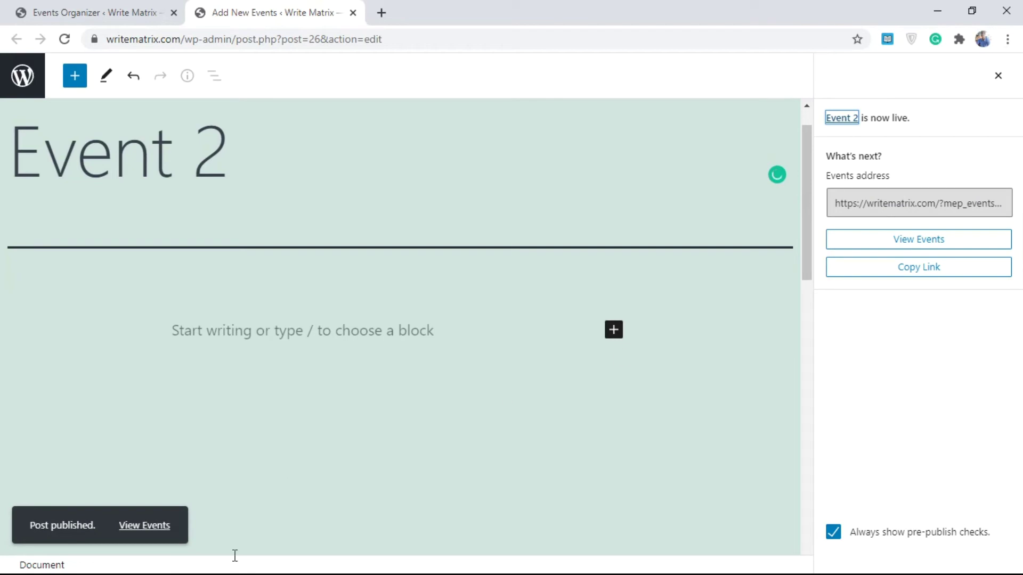
right_click(128, 525)
- Open Event 2's live page in a new tab, check its 33 Oslo street location, and return to the organizers
left_click(204, 319)
left_click_drag(464, 5, 282, 3)
left_click(170, 3)
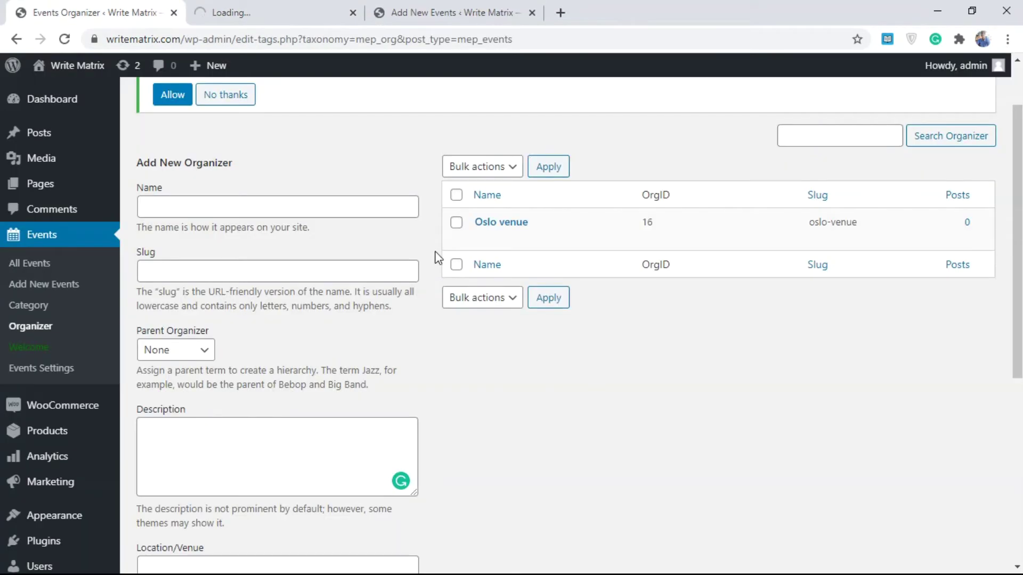
left_click(256, 10)
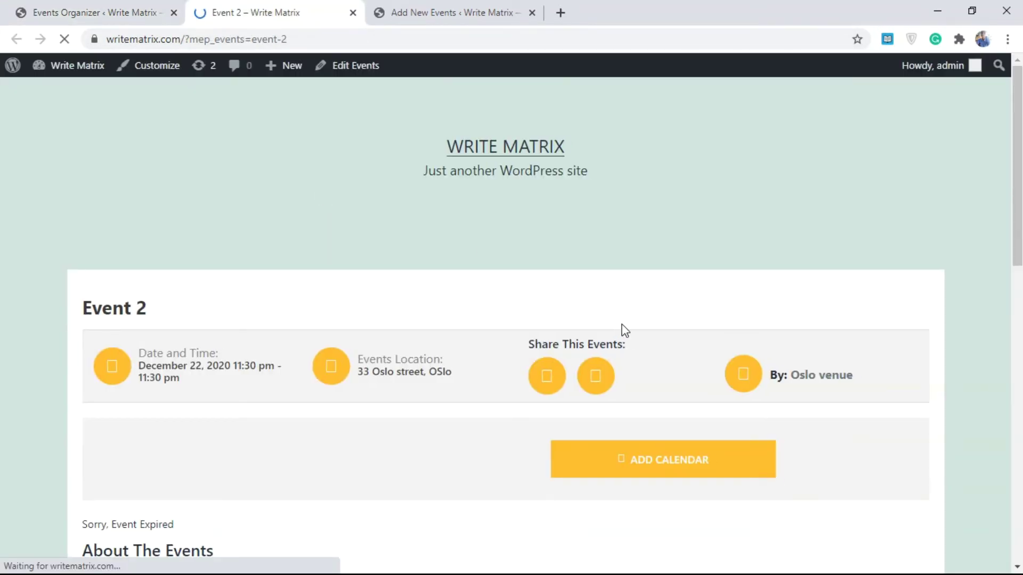
triple_click(400, 370)
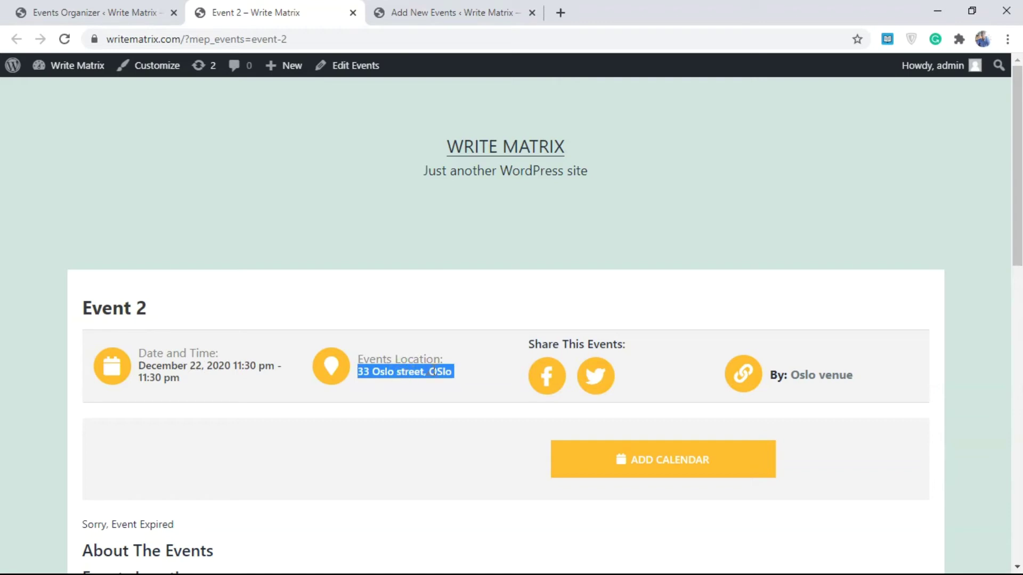
left_click(177, 6)
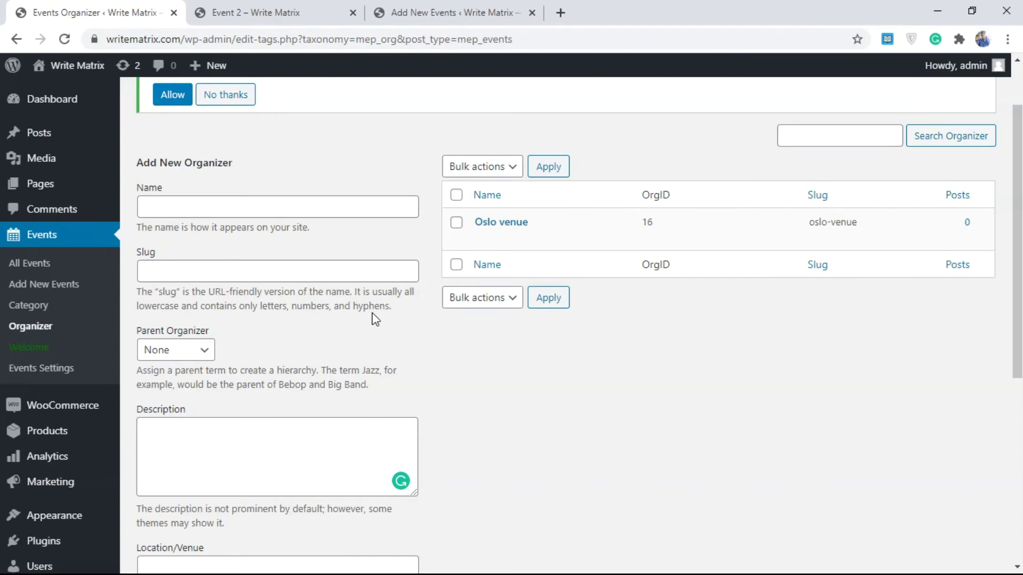
- Add an event category named 'Online Events'
left_click(31, 309)
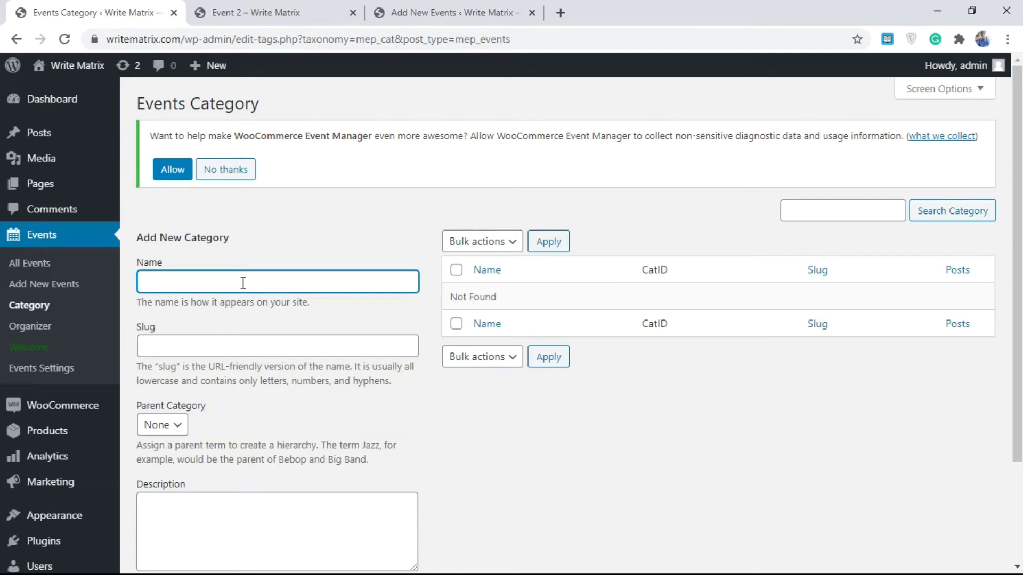
type("Online Eve")
key("BackSpace")
key("BackSpace")
type("Events")
scroll(886, 226, "down", 3)
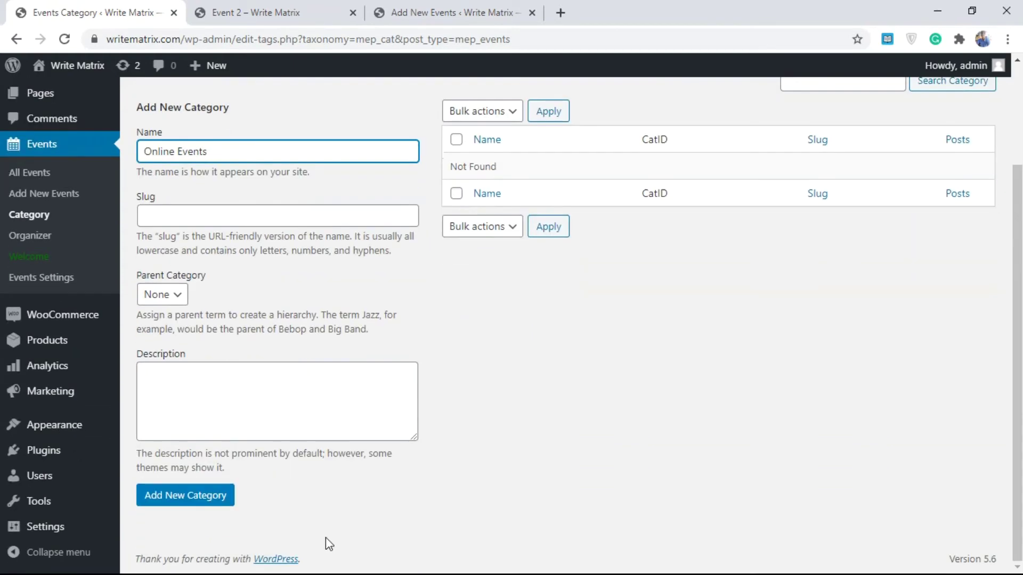
left_click(212, 499)
- Add a second event category named 'Offline Events'
scroll(890, 251, "up", 3)
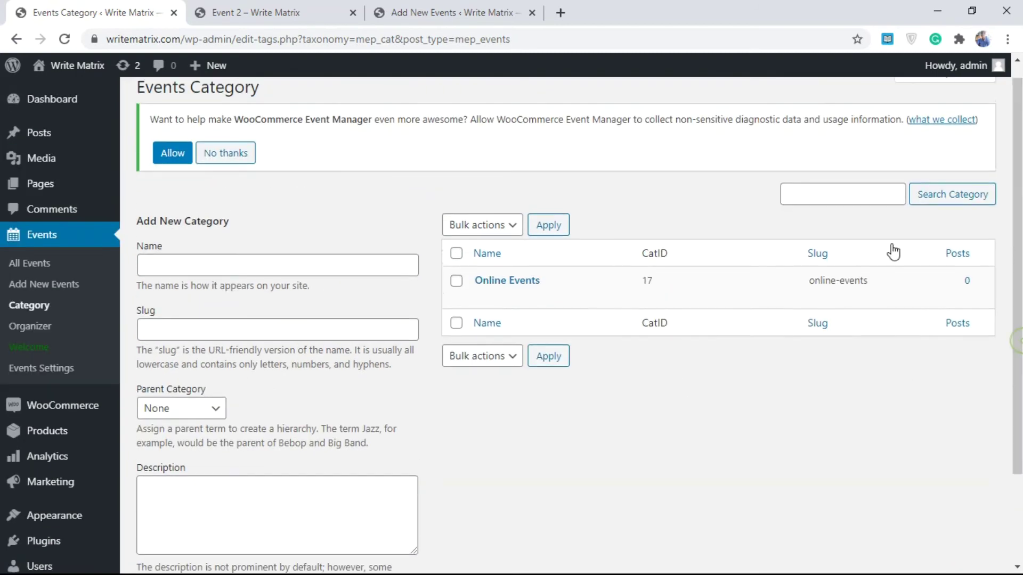
left_click(253, 272)
type("Off")
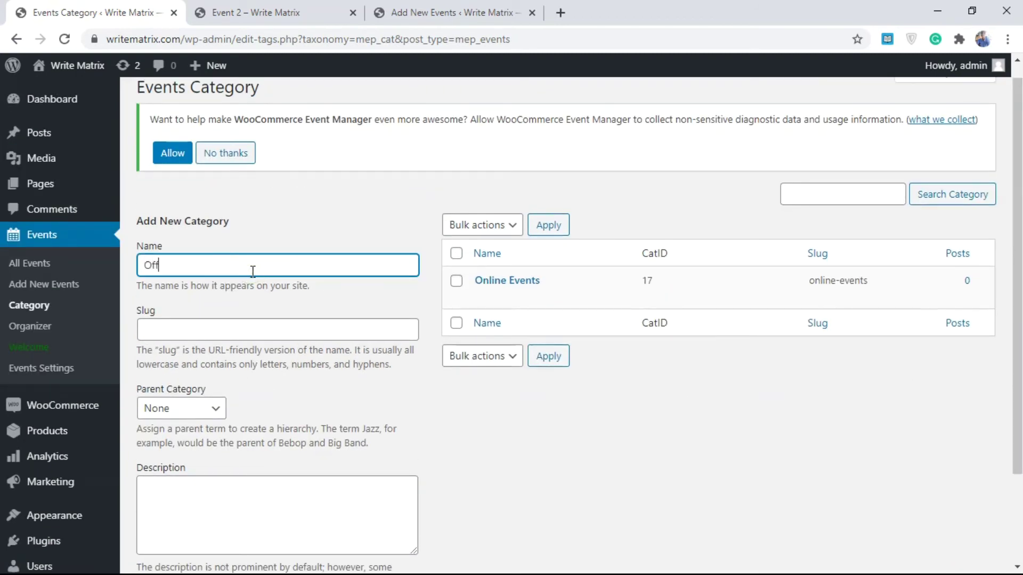
type("line Events")
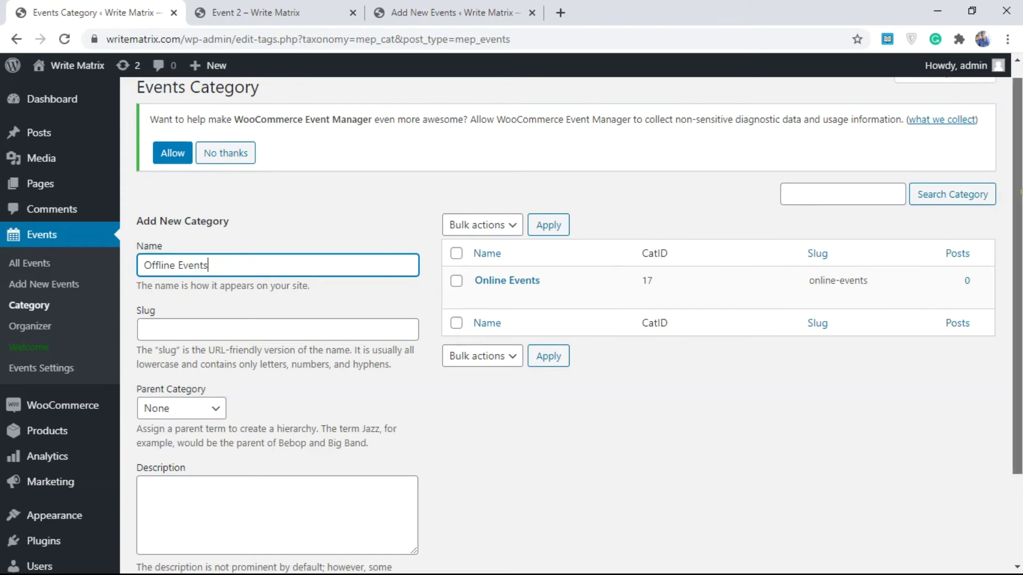
scroll(991, 306, "down", 2)
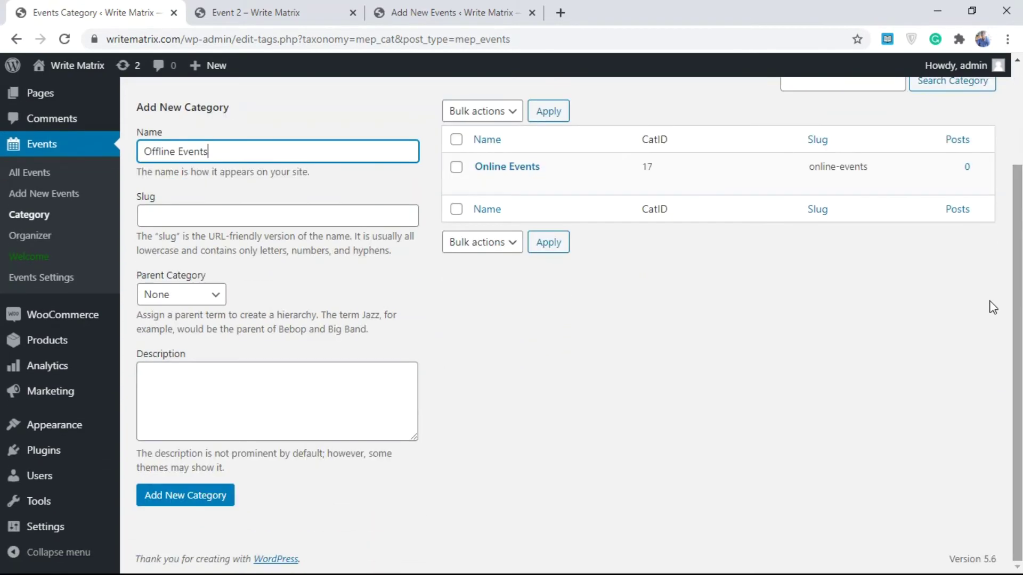
left_click(187, 506)
- Review General Settings, leaving Event Label 'Events', icon dashicons-calendar-alt and category slug mep_cat unchanged
scroll(735, 404, "up", 2)
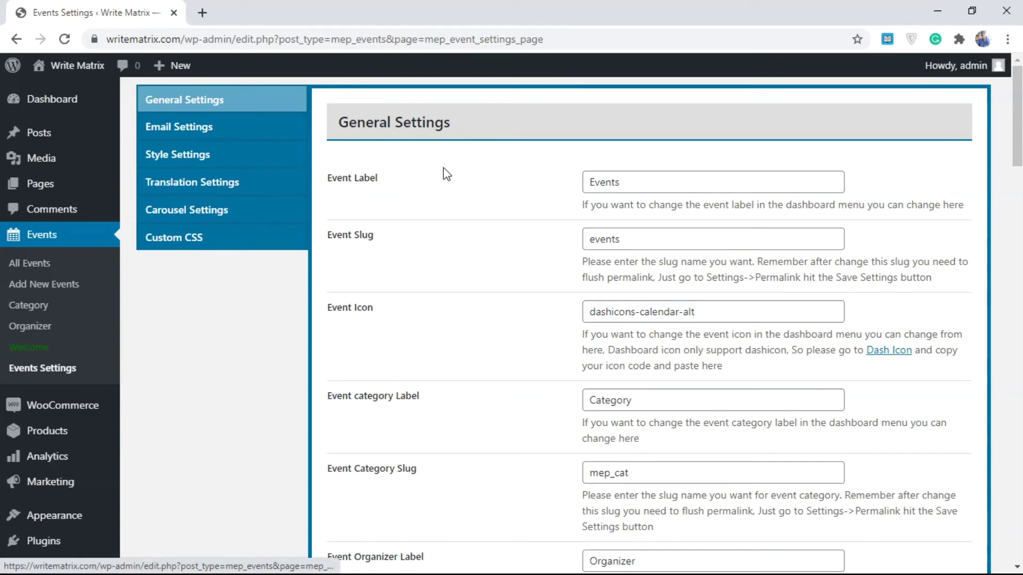
scroll(1015, 138, "down", 1)
scroll(1014, 143, "down", 1)
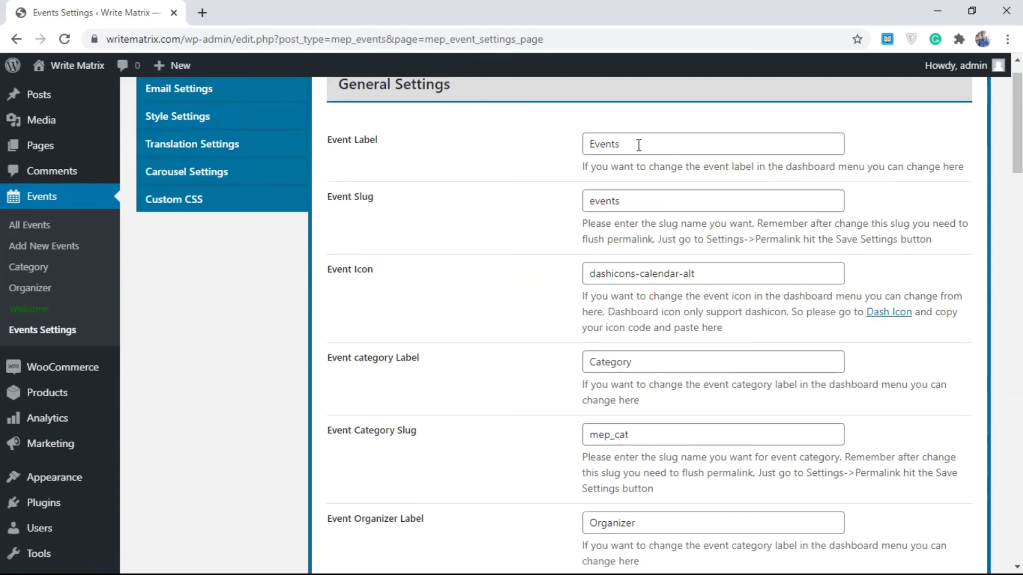
left_click_drag(656, 149, 573, 154)
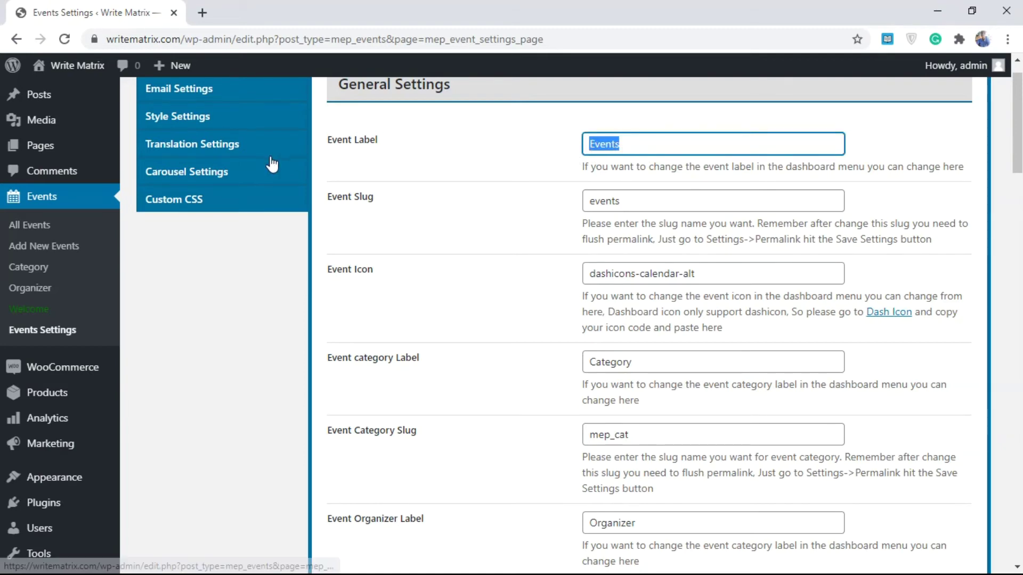
left_click(635, 144)
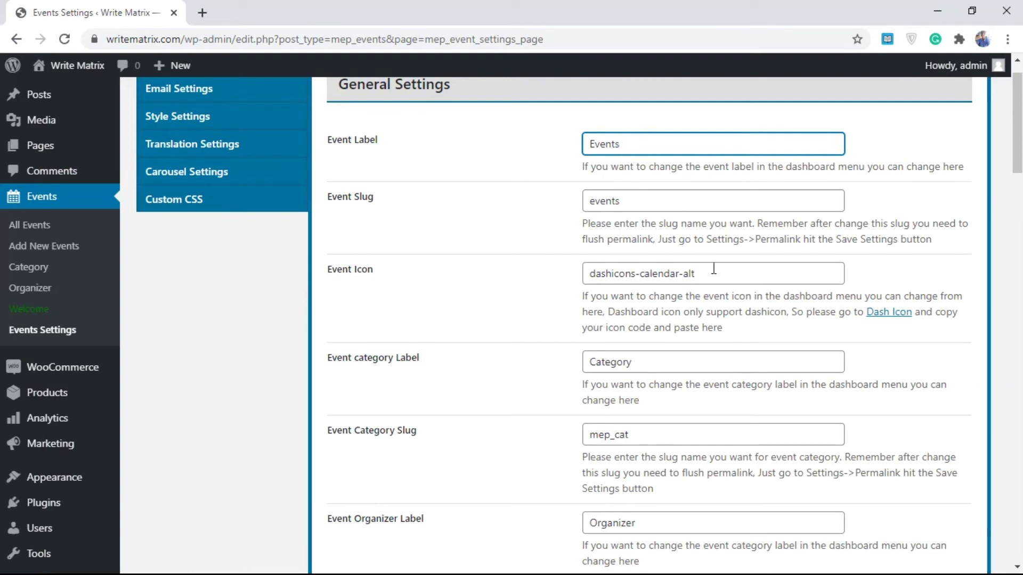
scroll(708, 187, "down", 1)
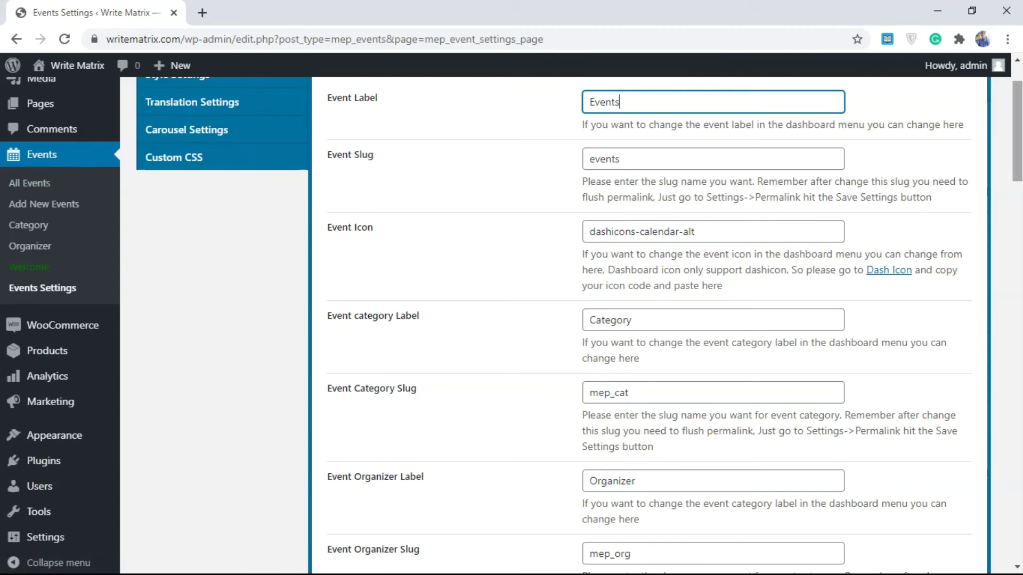
scroll(639, 320, "down", 7)
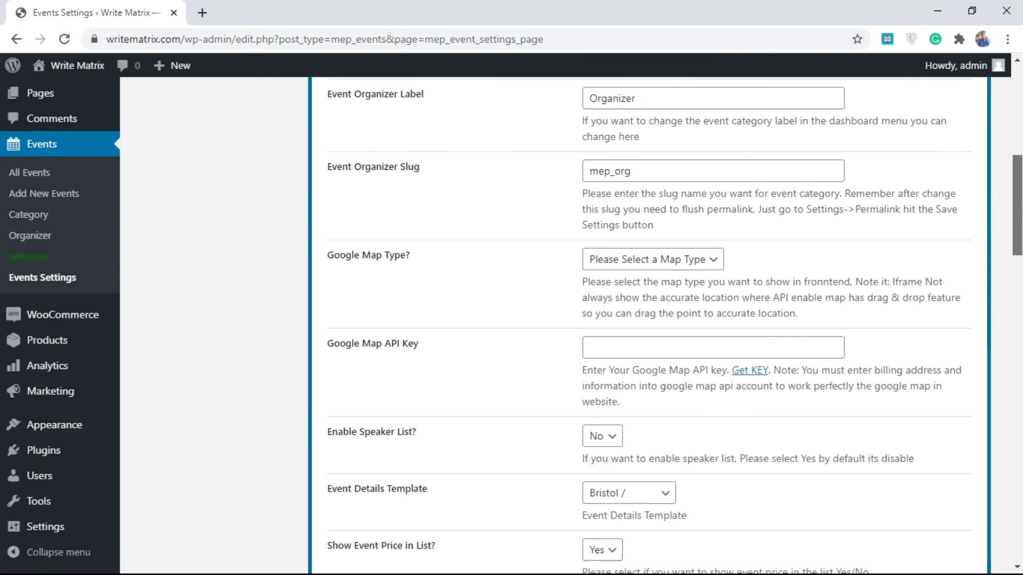
- Choose Iframe as the Google Map Type, leaving the Google Map API Key empty
left_click(654, 260)
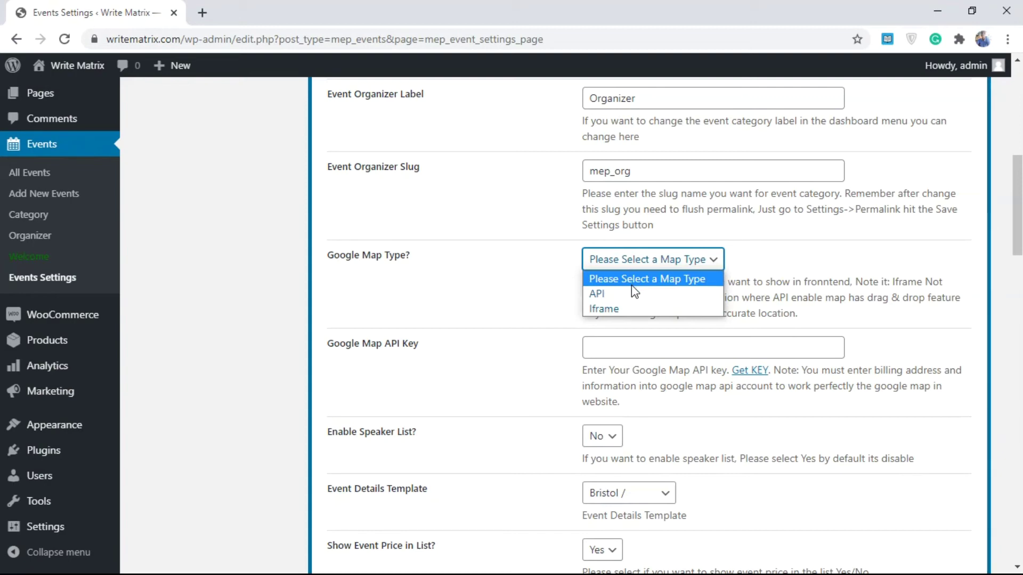
left_click(626, 308)
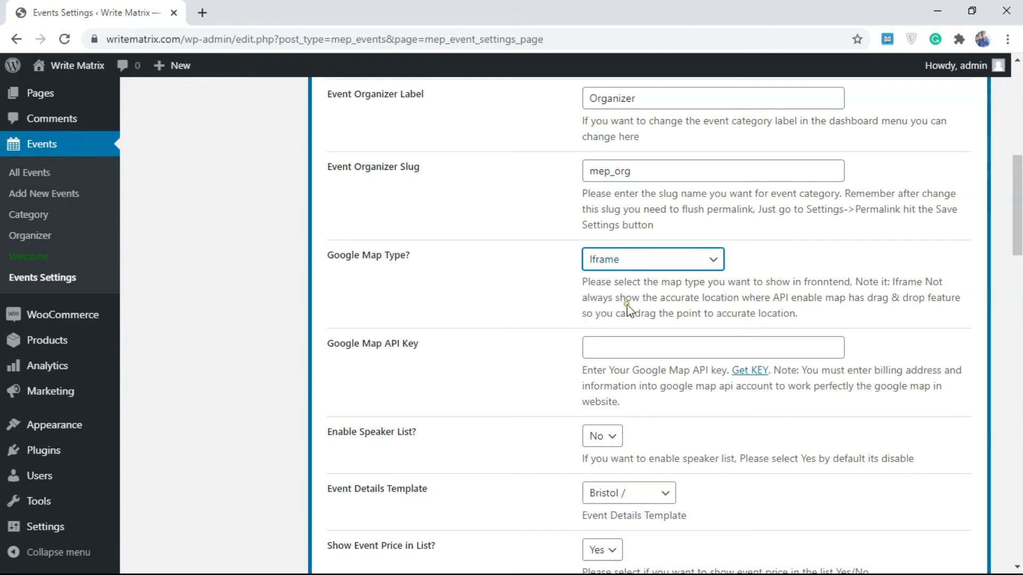
left_click(626, 270)
left_click(624, 293)
left_click(617, 264)
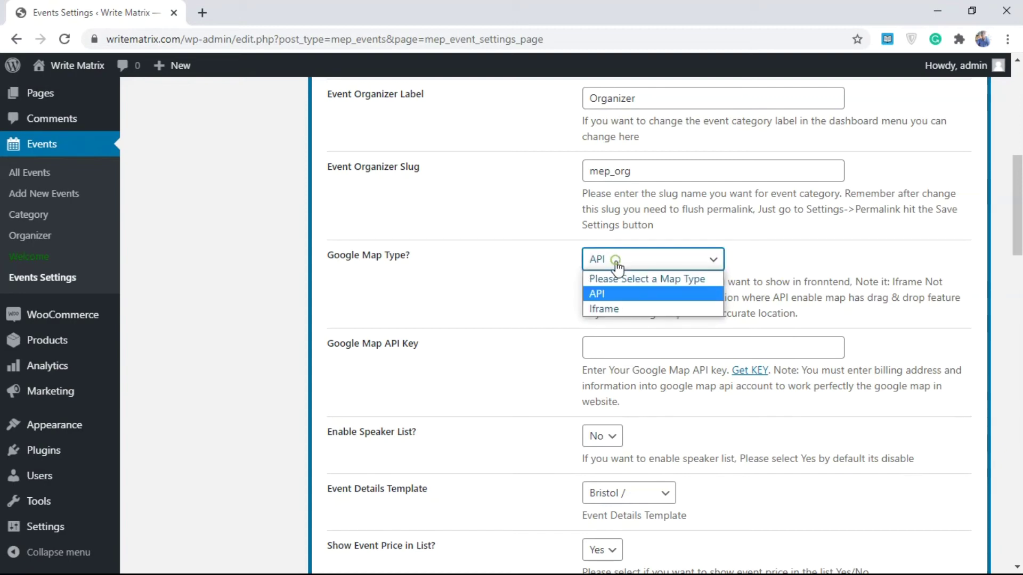
left_click(599, 305)
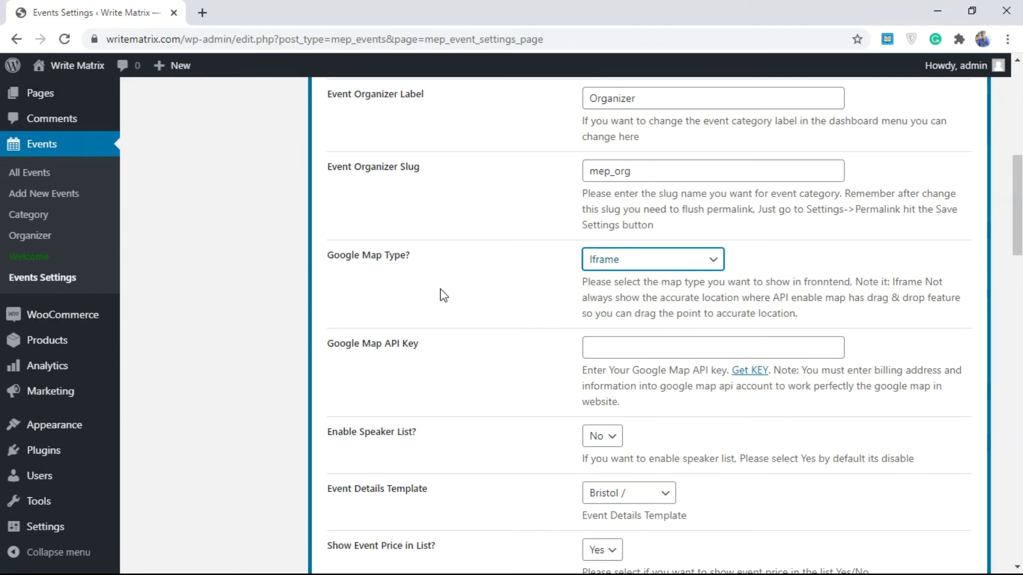
left_click(645, 349)
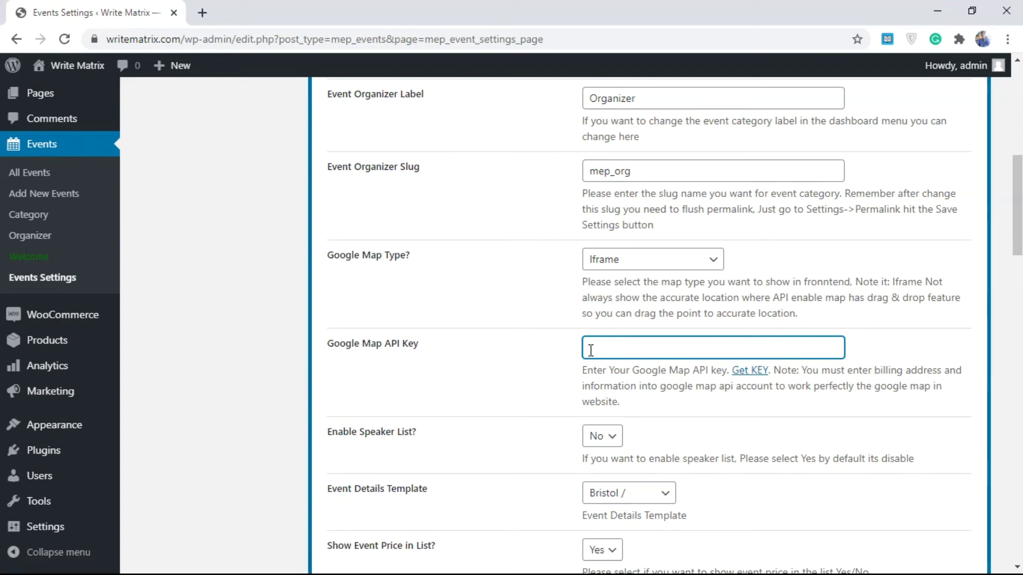
scroll(634, 346, "down", 2)
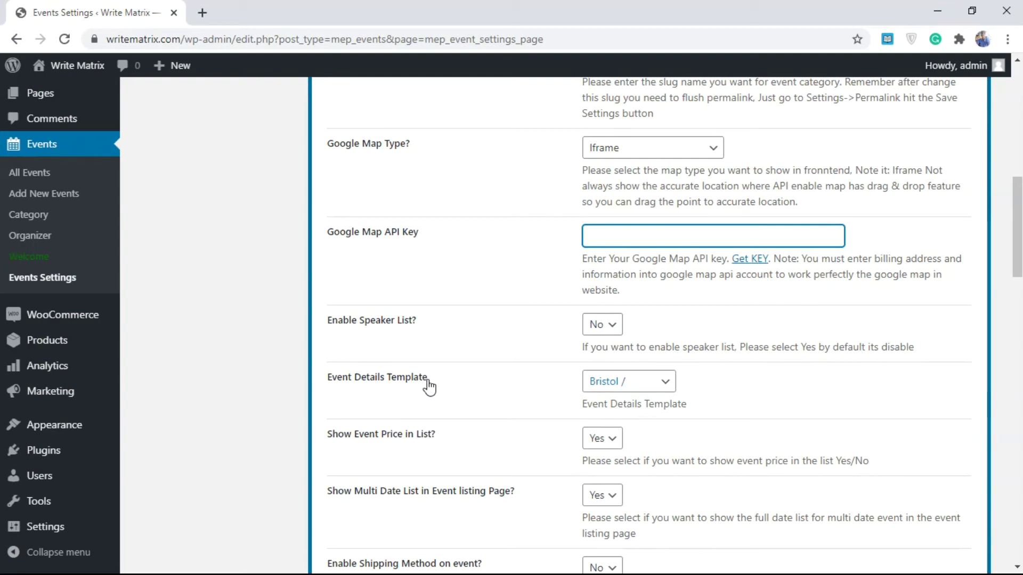
left_click(590, 381)
left_click(624, 400)
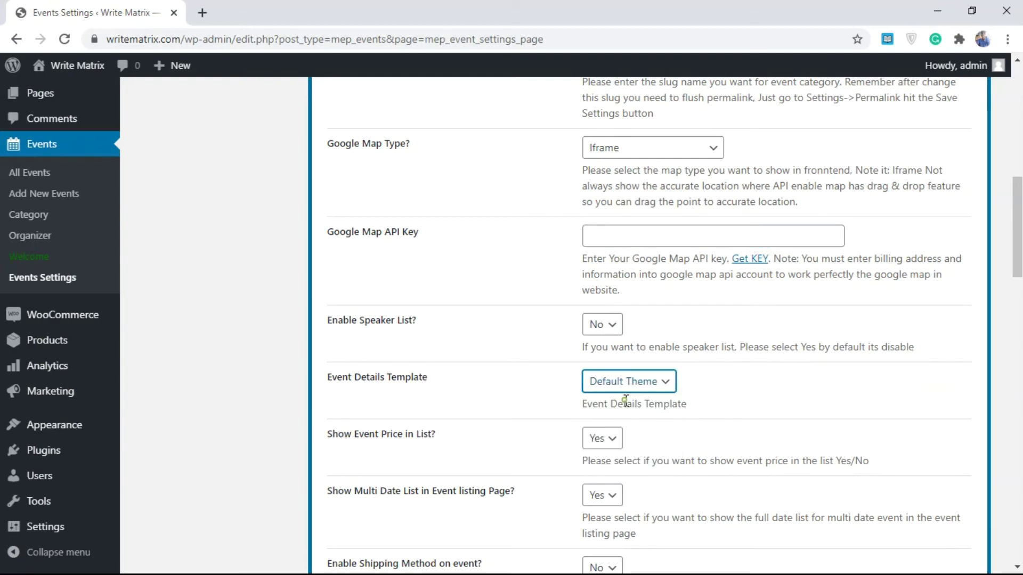
left_click(649, 387)
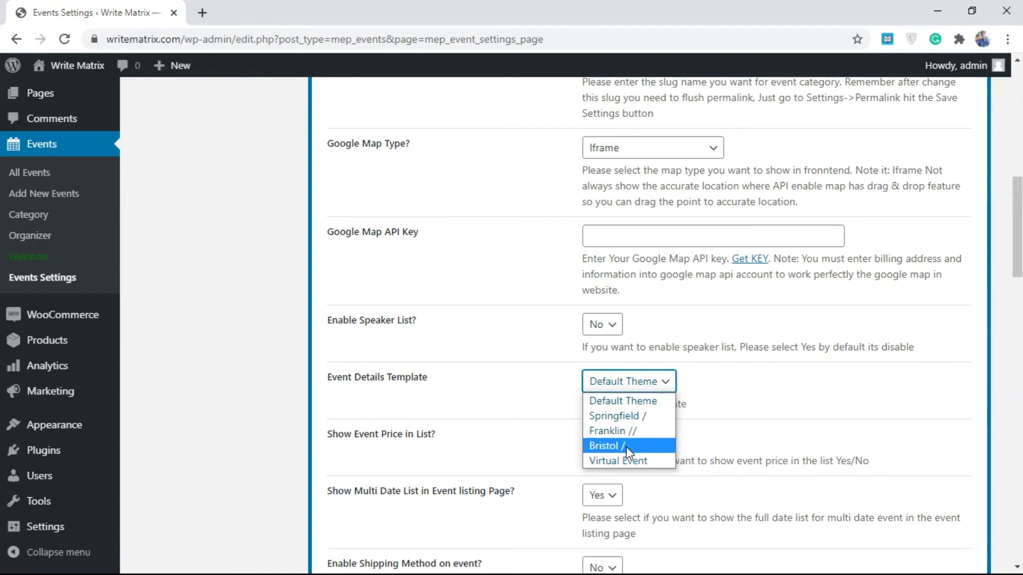
left_click(615, 409)
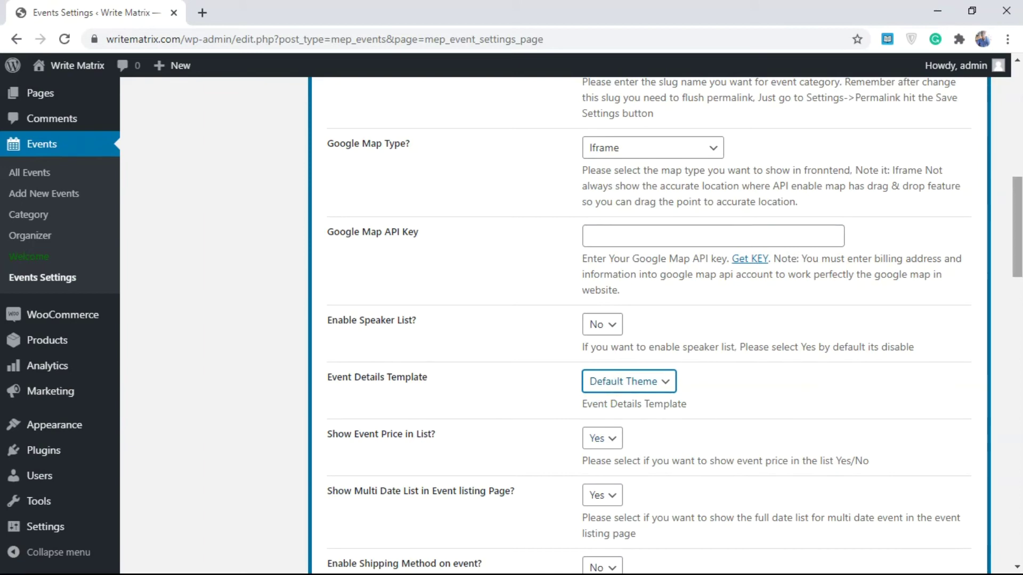
left_click_drag(1018, 259, 1018, 404)
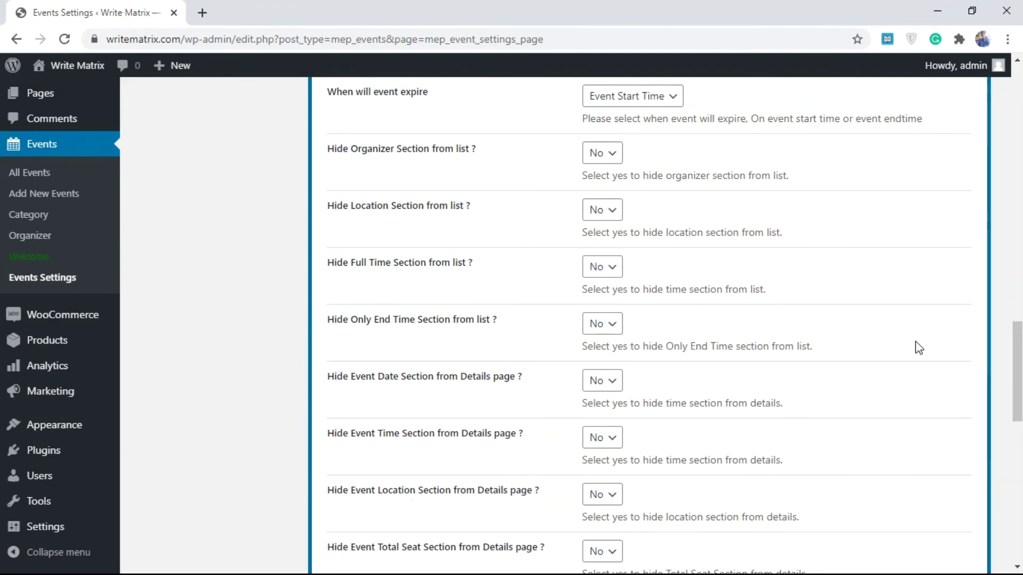
left_click_drag(1018, 354, 1018, 445)
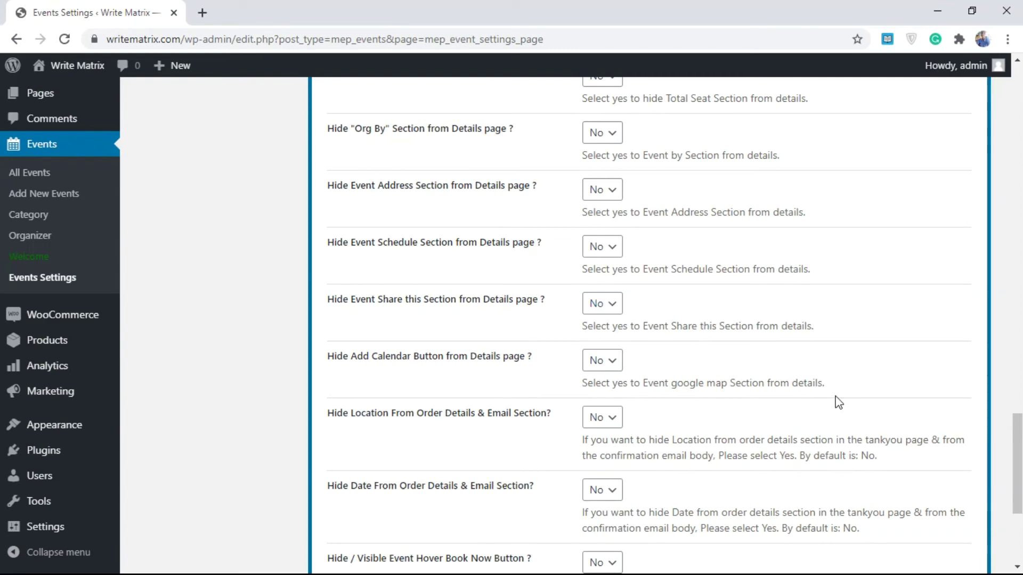
left_click_drag(1015, 431, 1016, 99)
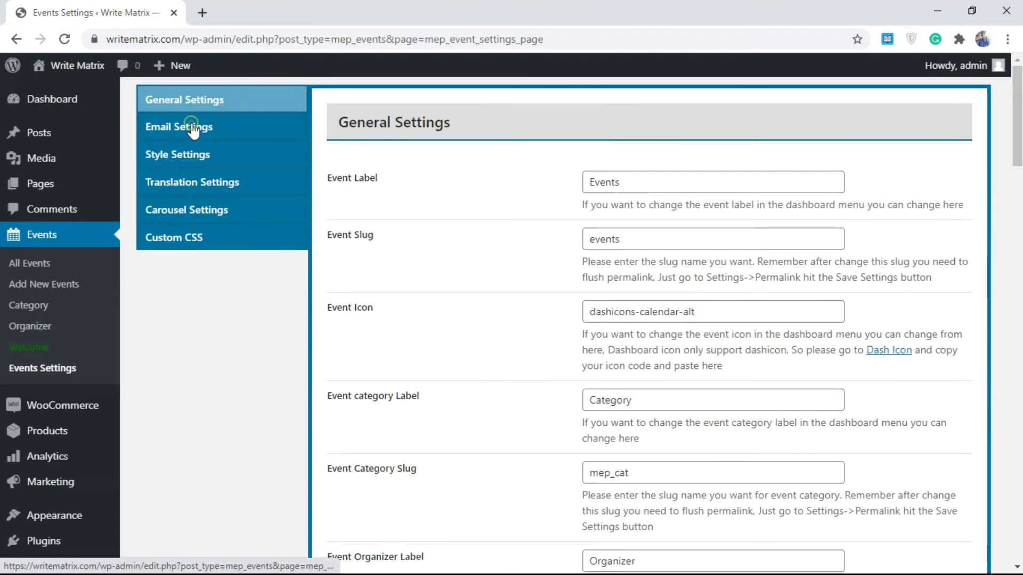
- In Email Settings, enter the sender e-mail address for confirmation emails
left_click(195, 128)
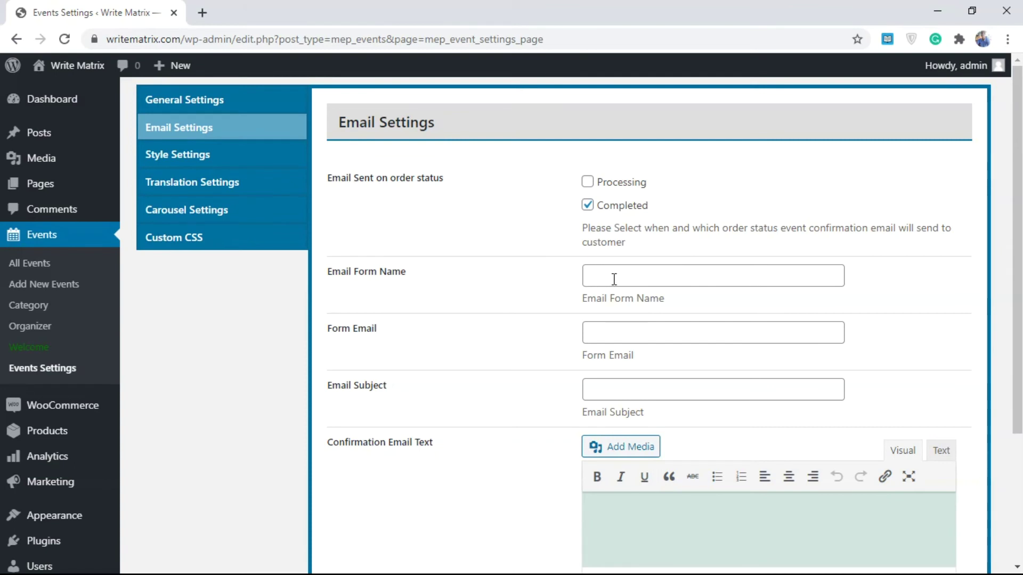
left_click(618, 277)
left_click(507, 311)
key("ctrl+minus")
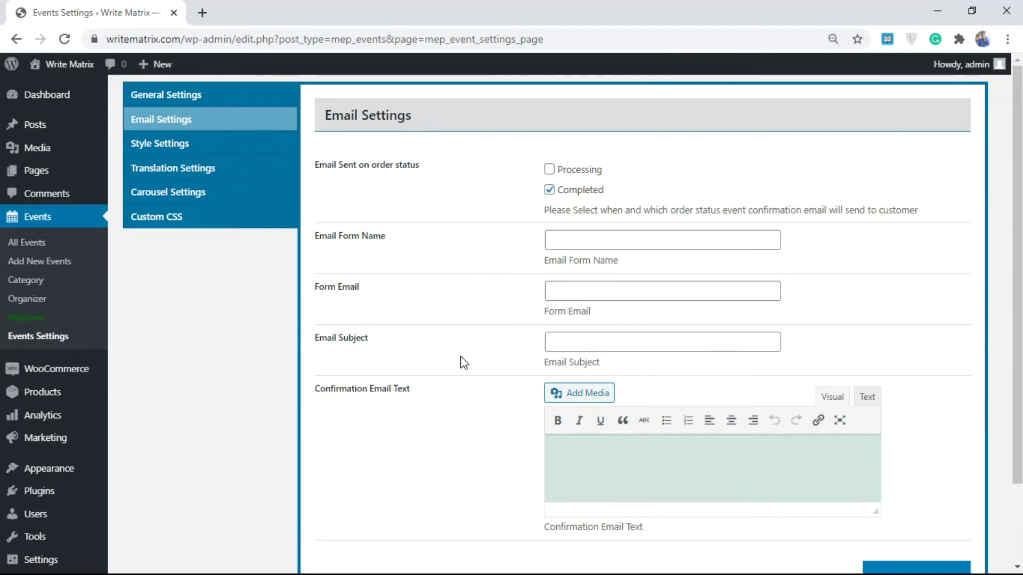
left_click(588, 287)
left_click(486, 298)
left_click(566, 291)
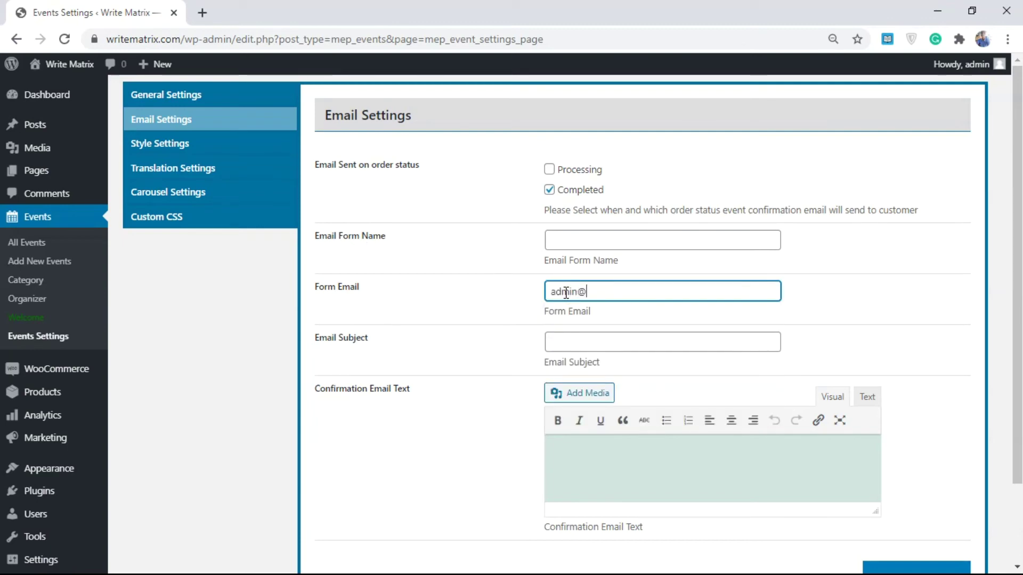
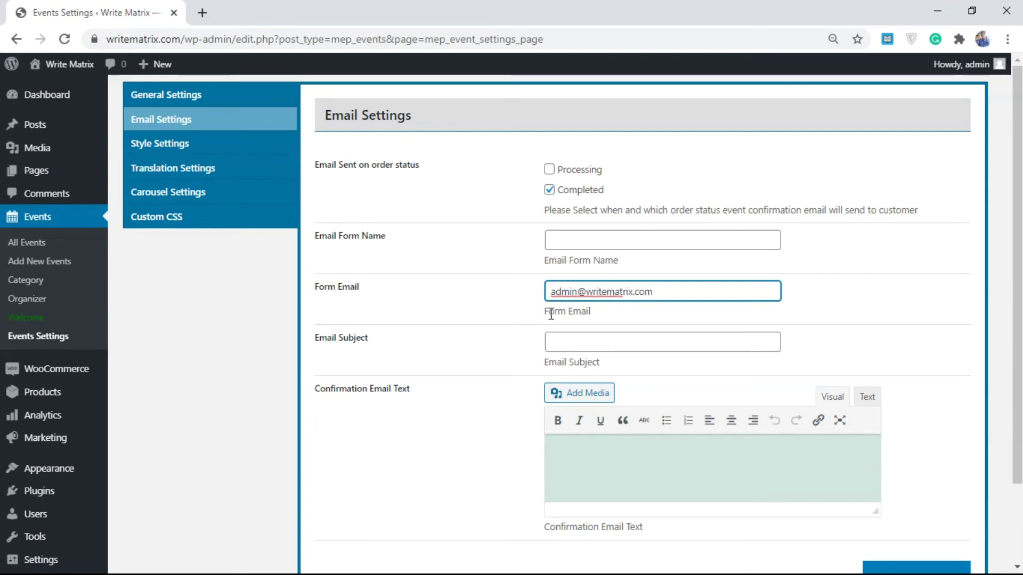
- Set the email subject to 'Thanks For your Purchase' and tick the Processing order status
left_click(555, 340)
type("Tha")
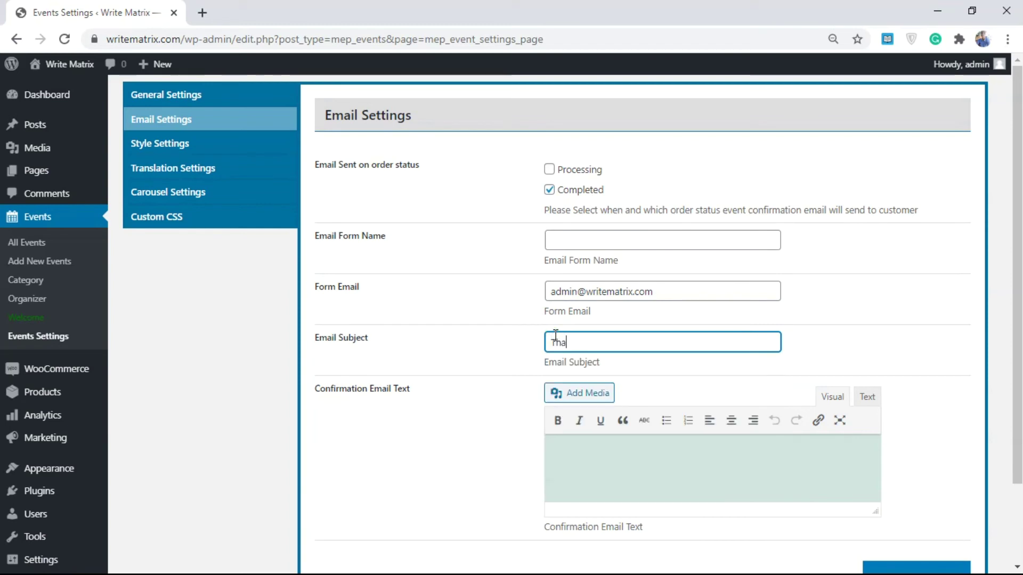
type("nks For your Purchase")
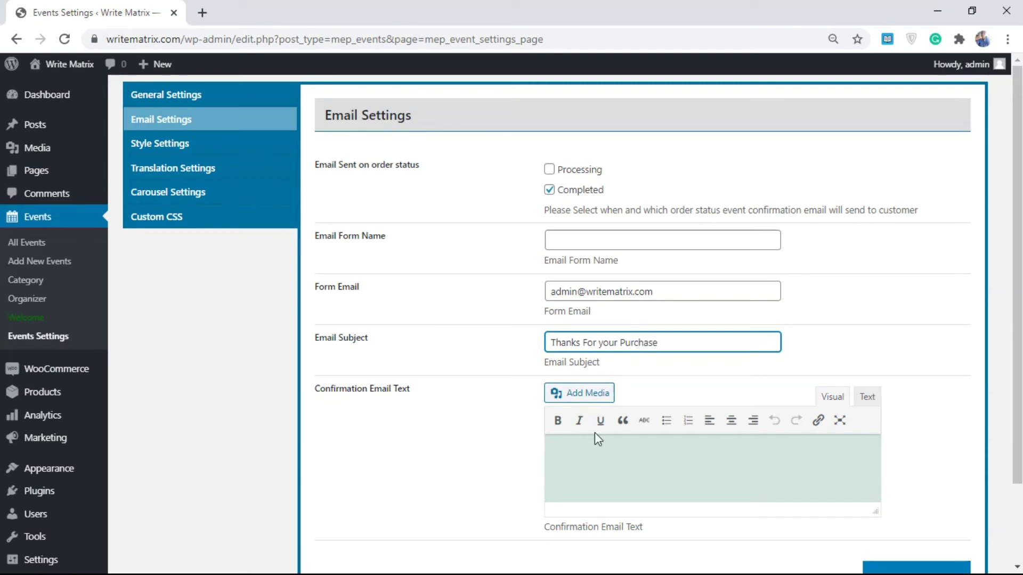
left_click(620, 453)
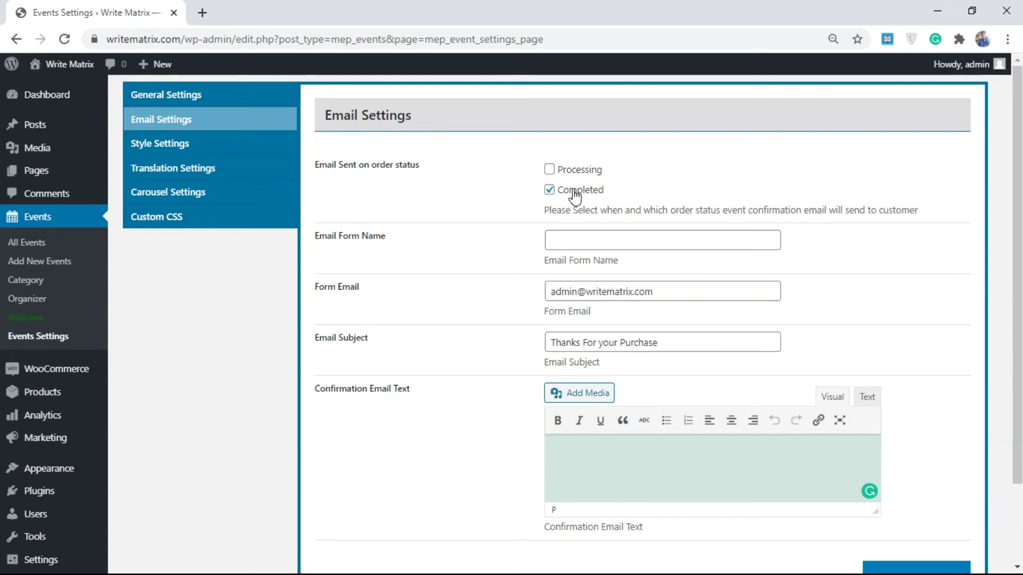
left_click(551, 170)
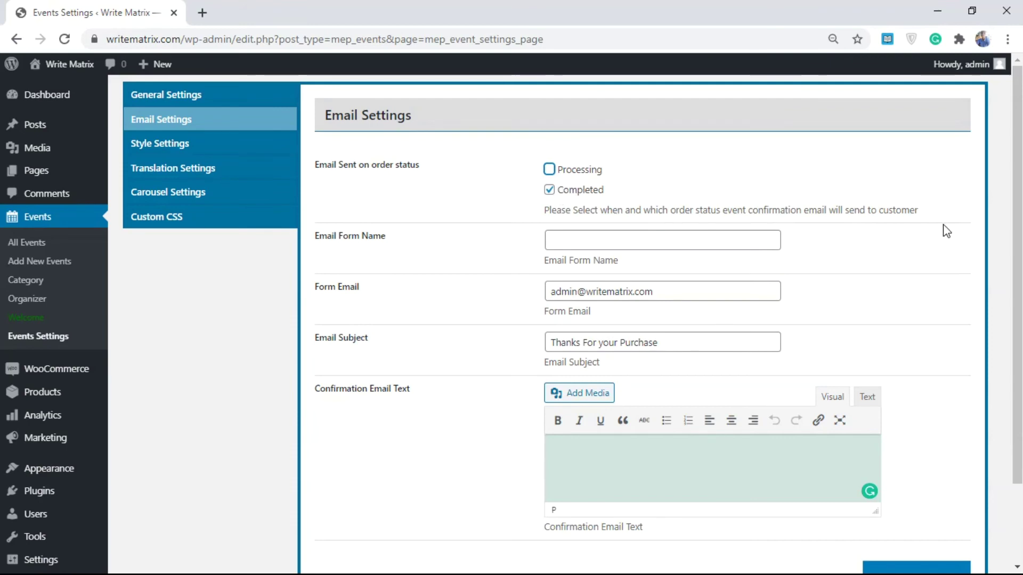
scroll(946, 231, "down", 2)
scroll(632, 367, "up", 2)
left_click(177, 144)
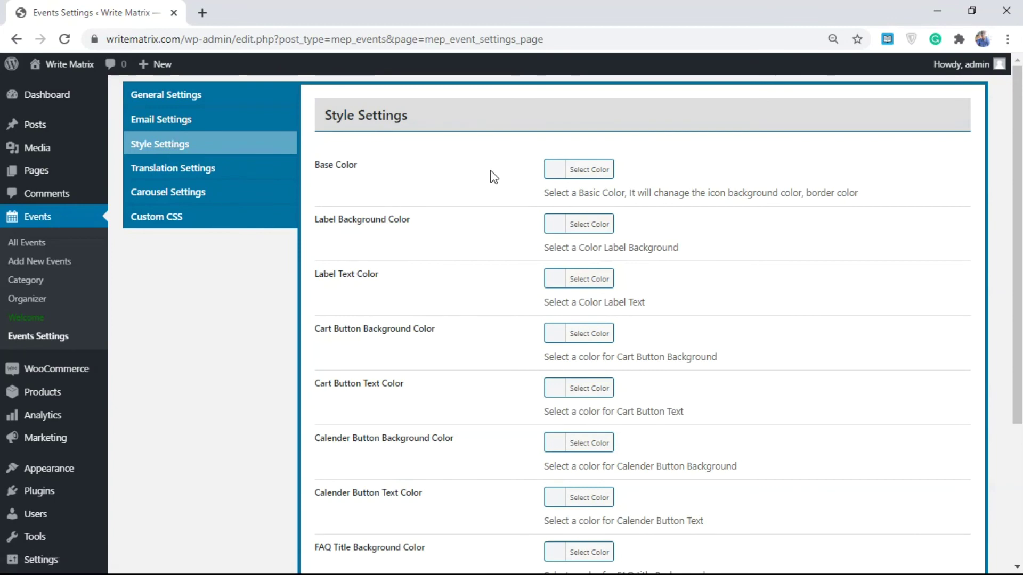
- Pick red (#dd3333) as Base Color, leaving Label Background Color unset
left_click(584, 166)
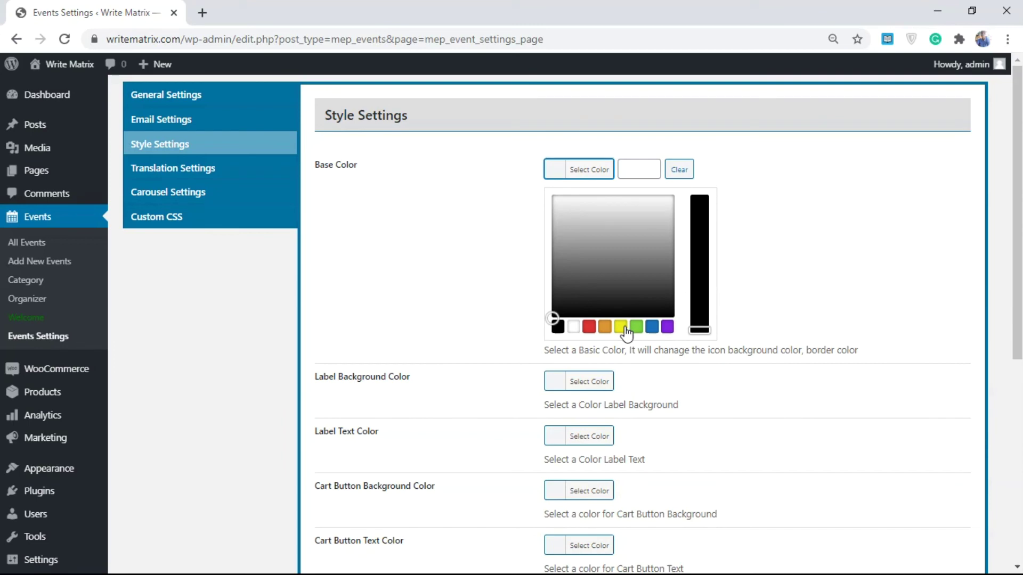
left_click(590, 328)
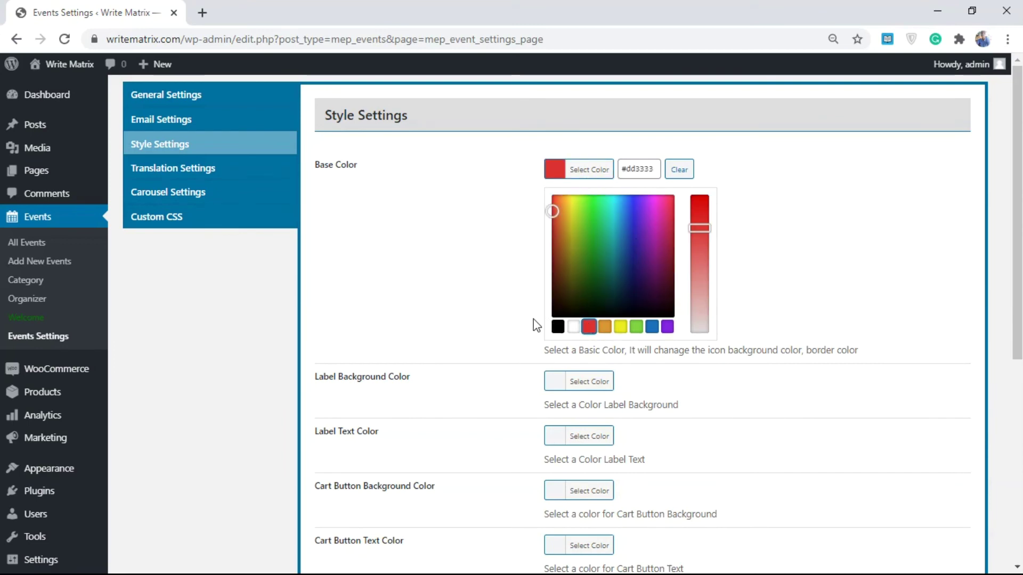
left_click(467, 303)
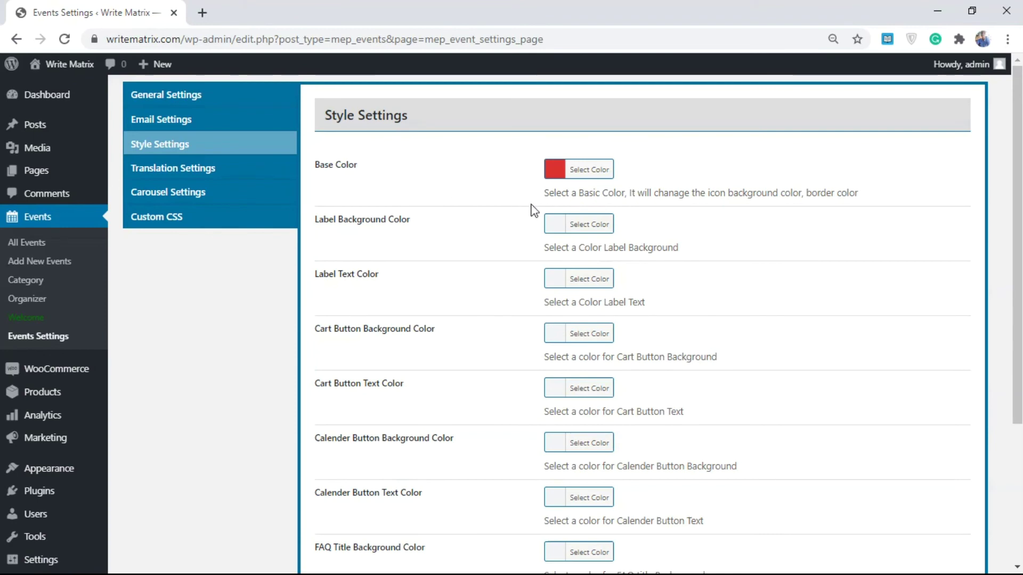
left_click(588, 226)
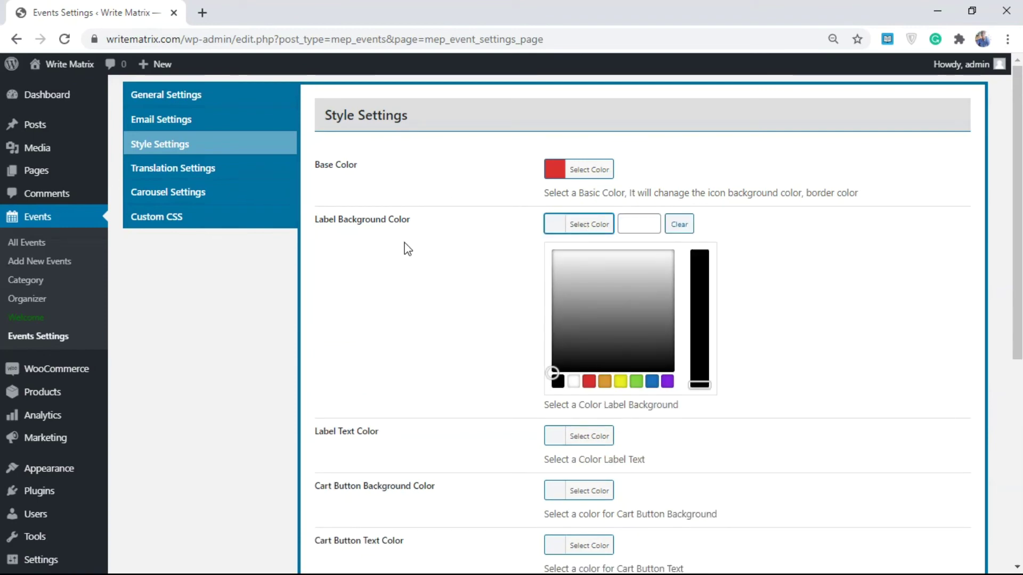
left_click(490, 335)
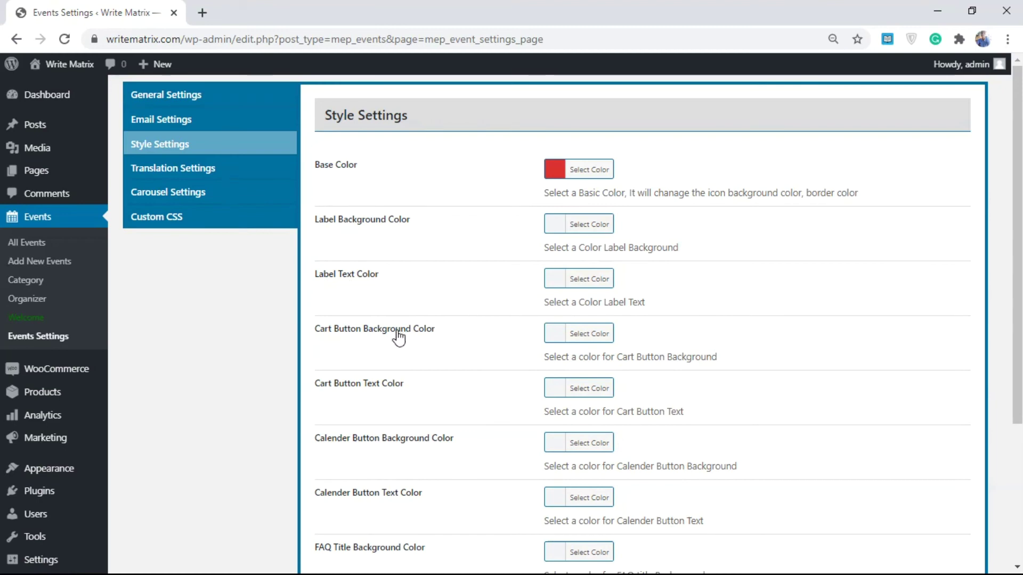
left_click_drag(1017, 249, 1018, 391)
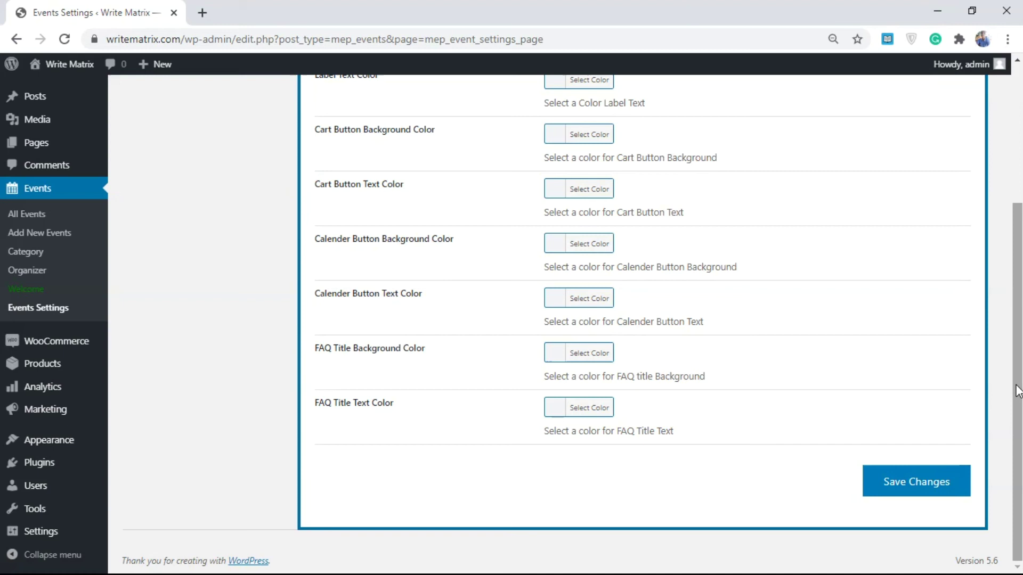
scroll(662, 384, "up", 2)
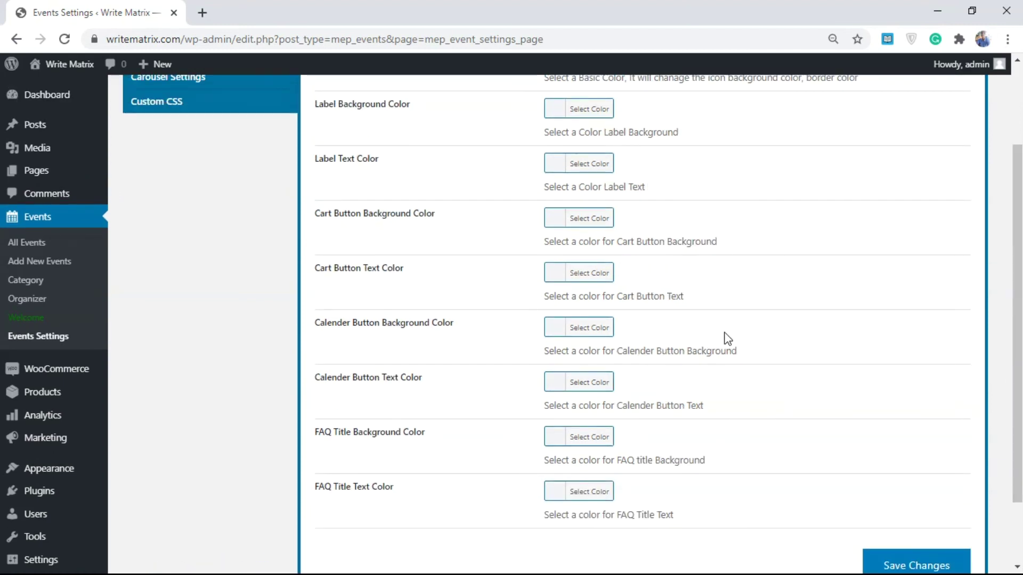
scroll(407, 310, "up", 3)
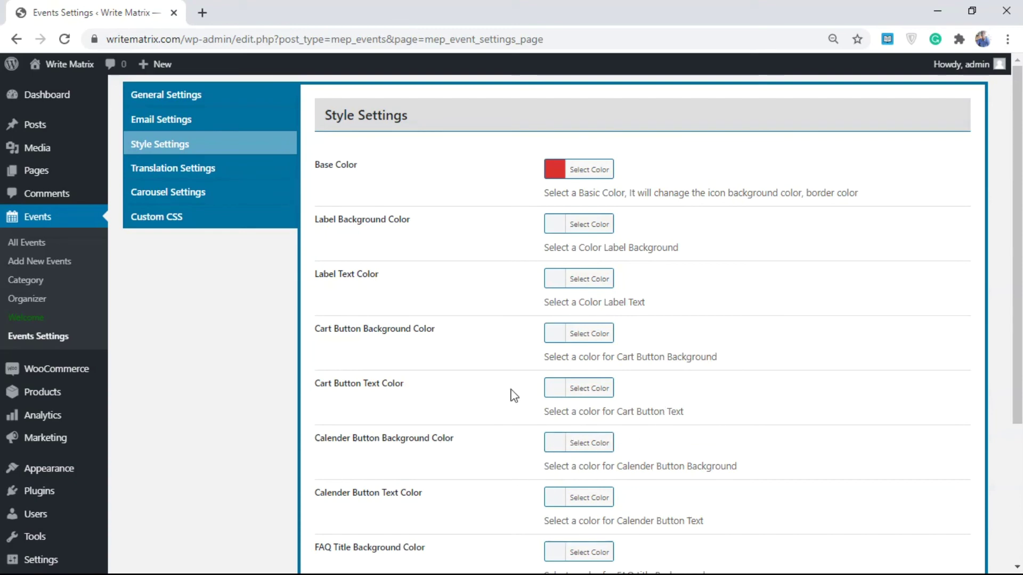
- In Translation Settings, select the Ticket Type Table Label text 'Ticket Type:'
left_click(180, 171)
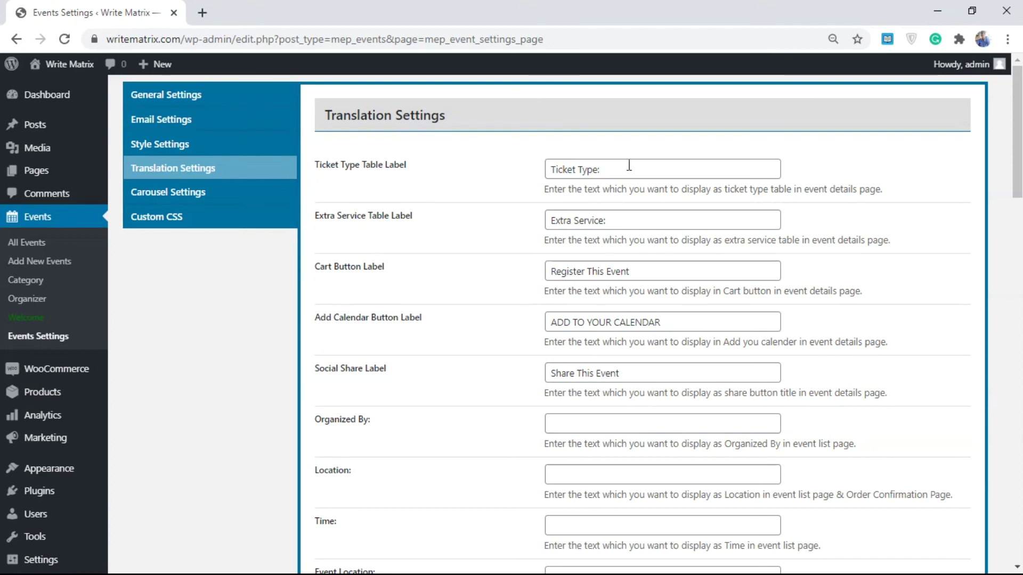
left_click(605, 171)
left_click_drag(606, 170, 549, 169)
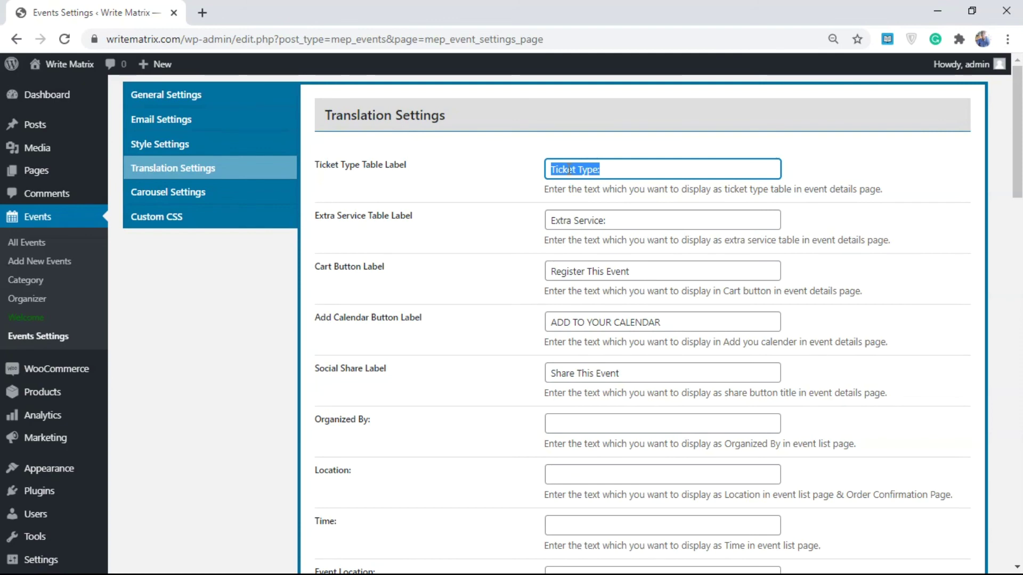
left_click(605, 170)
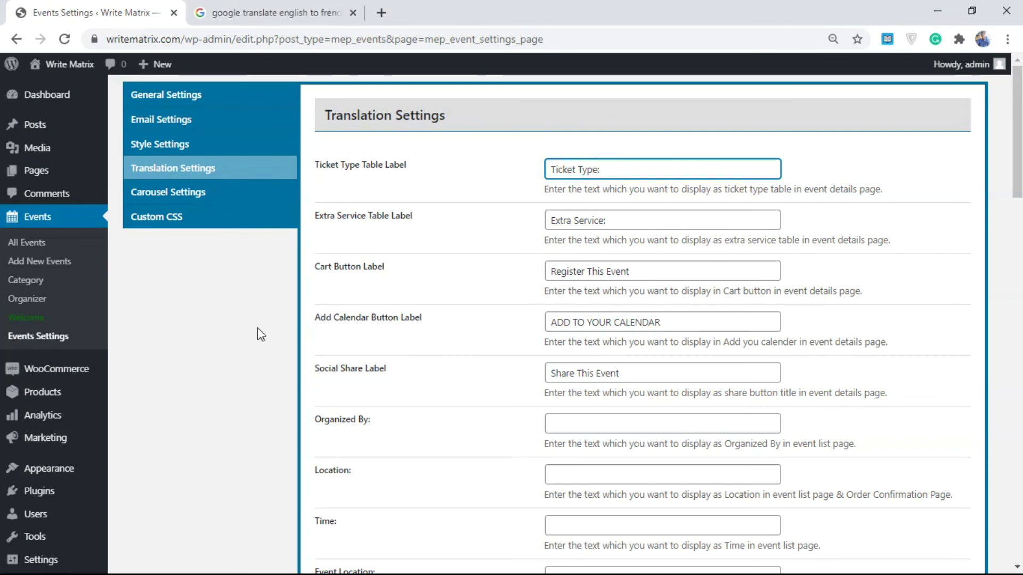
left_click_drag(621, 169, 539, 170)
key("ctrl+c")
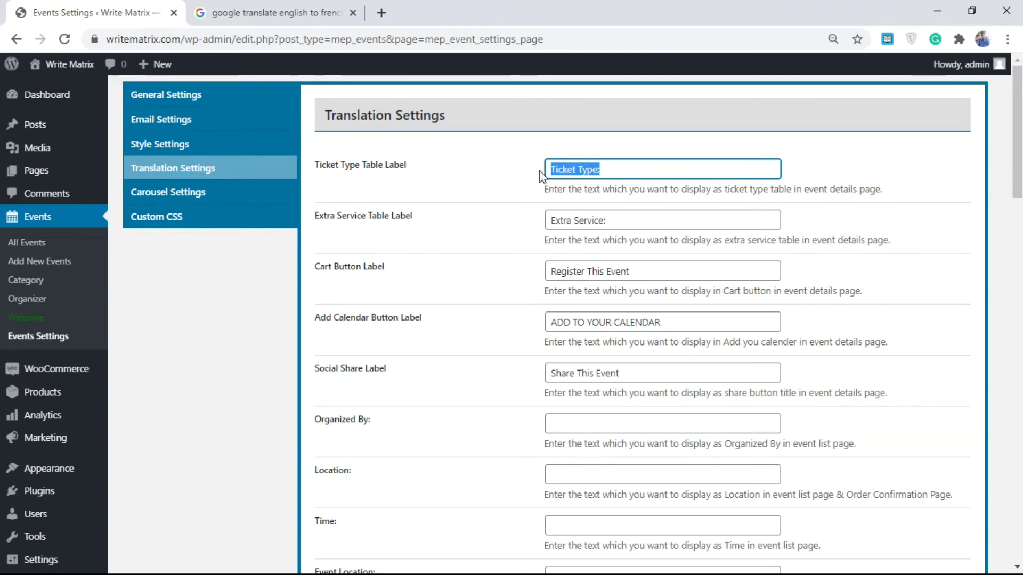
- Translate it with Google Translate and change the label to 'Type de billet:'
left_click(314, 11)
left_click(204, 257)
key("ctrl+v")
key("BackSpace")
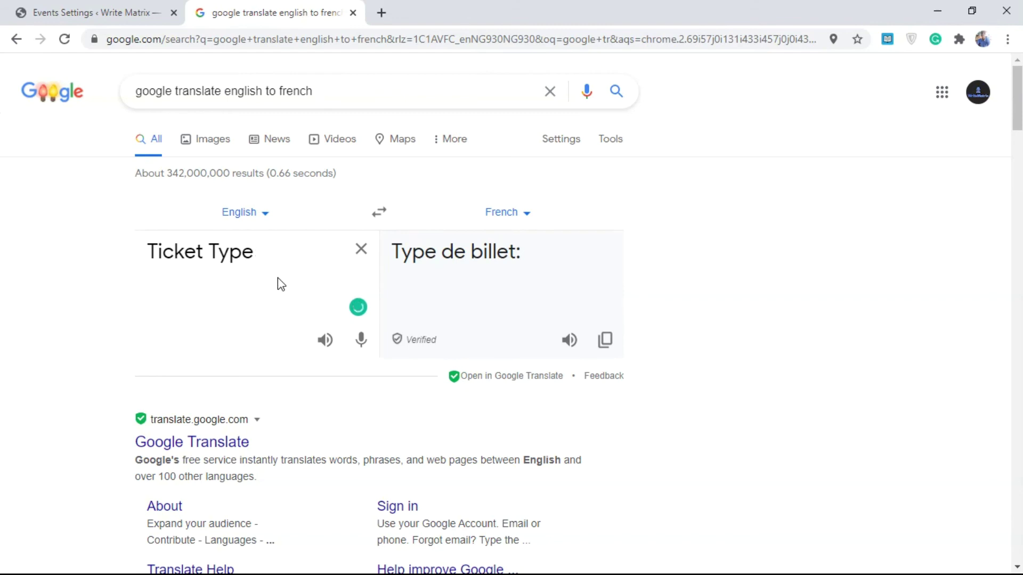
left_click(605, 339)
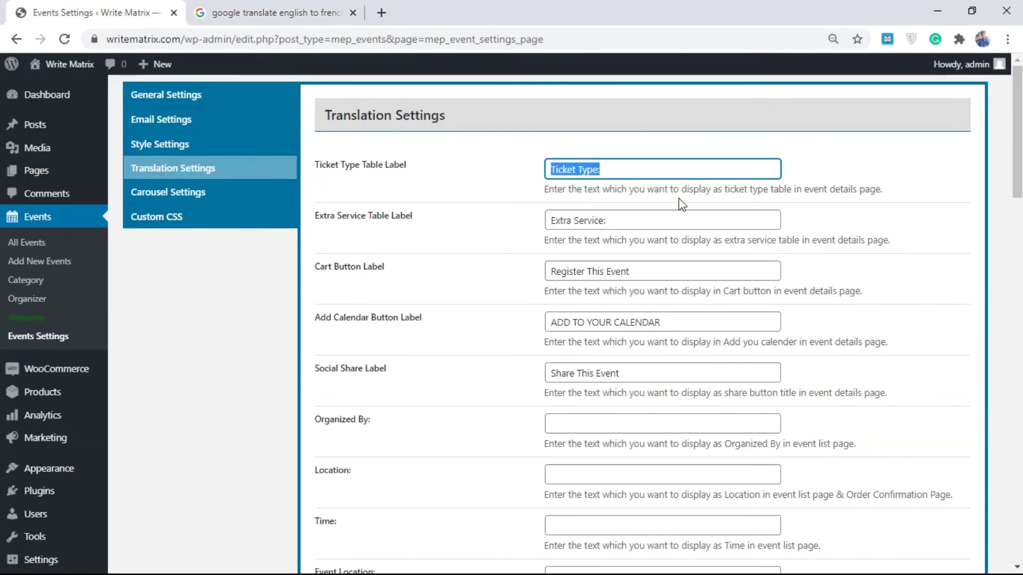
key("ctrl+v")
type(":")
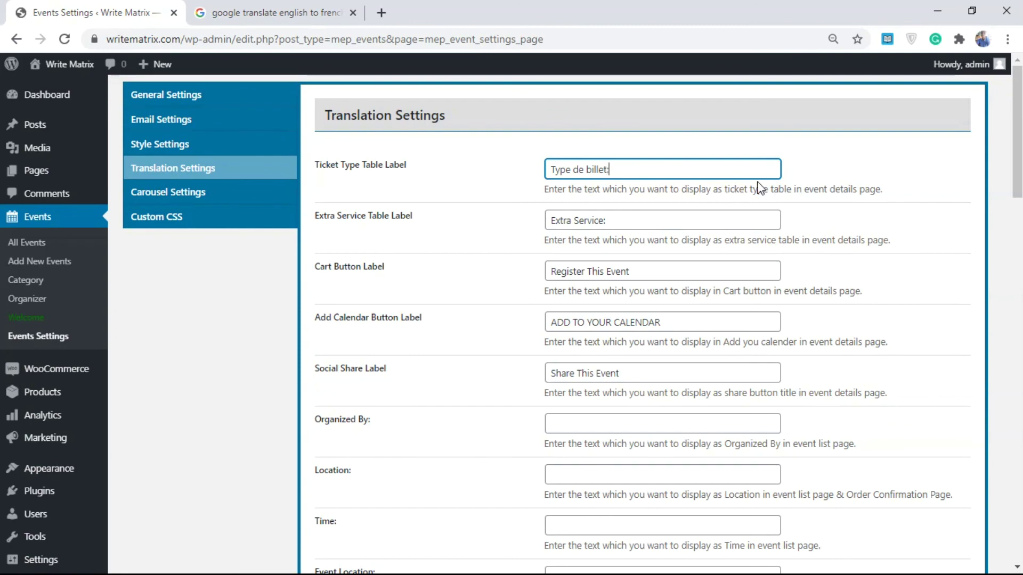
triple_click(621, 221)
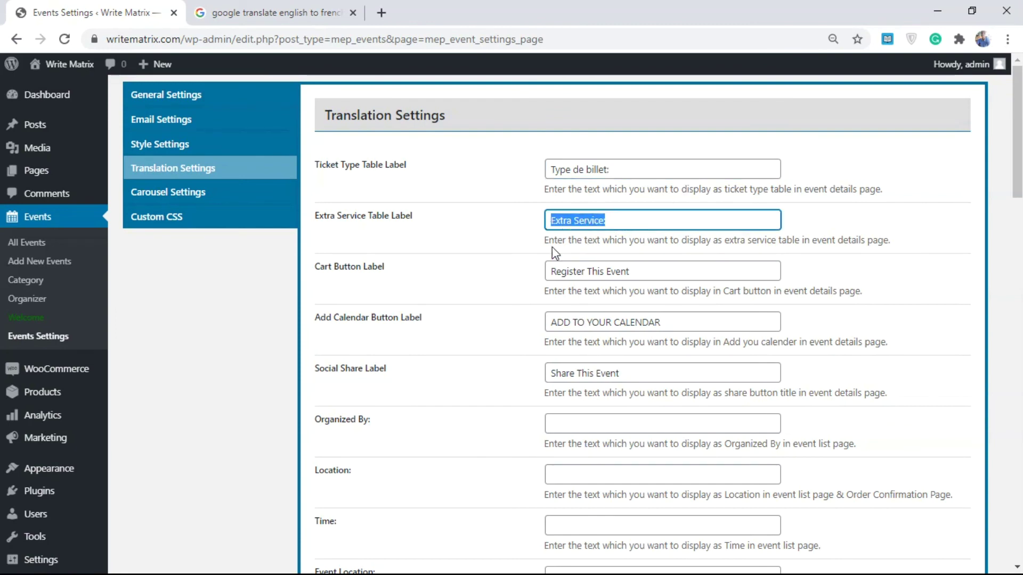
left_click(331, 13)
left_click(101, 10)
left_click(627, 173)
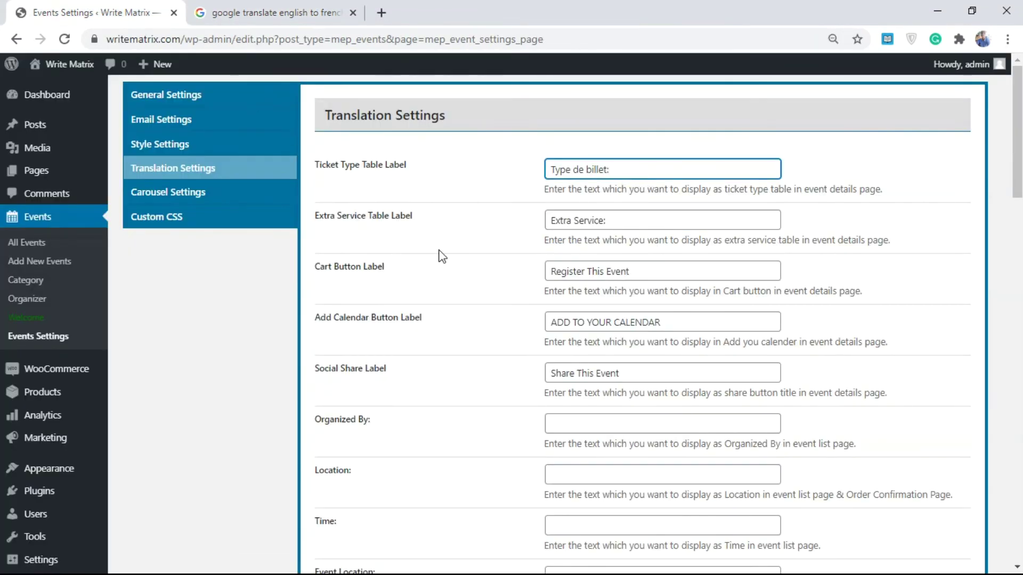
- Copy 'billet' from Google Translate and paste it as the Ticket label
scroll(581, 330, "down", 4)
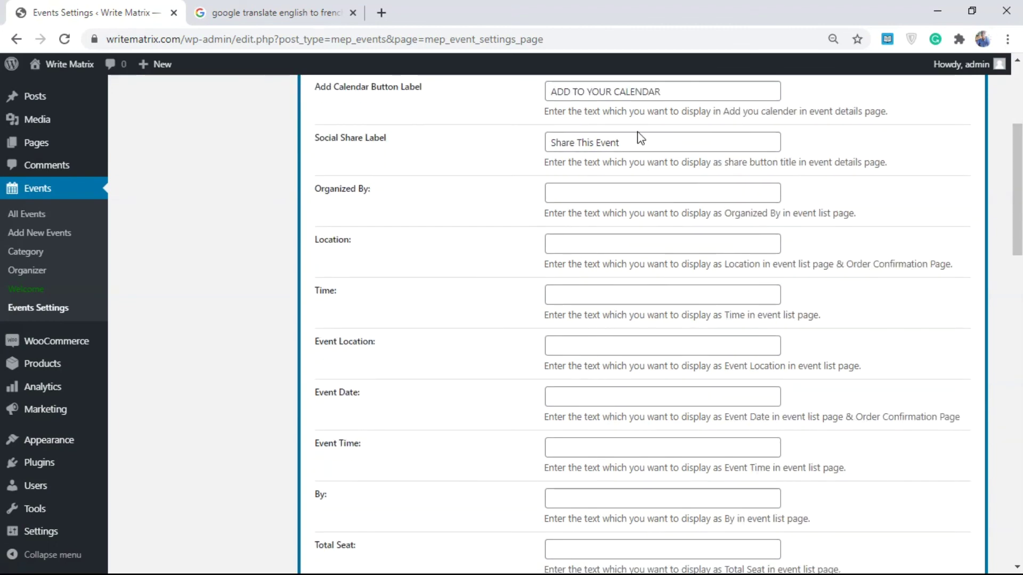
left_click_drag(1016, 160, 1016, 400)
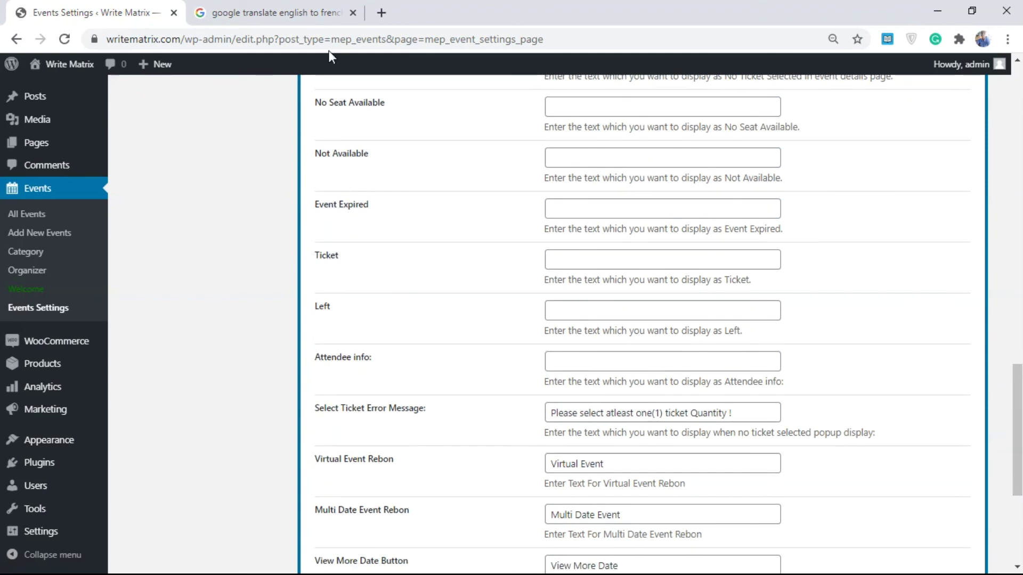
left_click(319, 13)
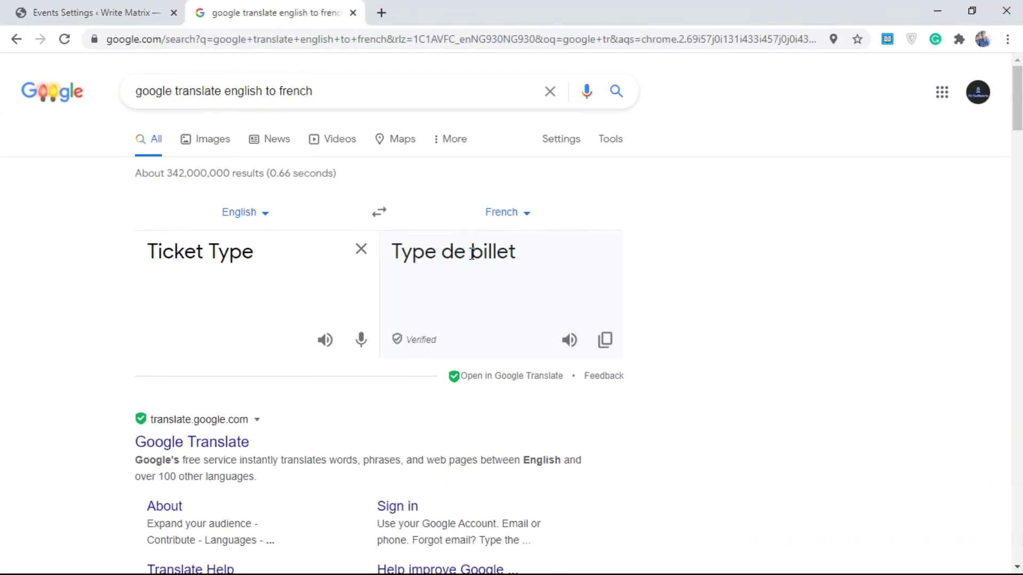
left_click_drag(472, 255, 522, 263)
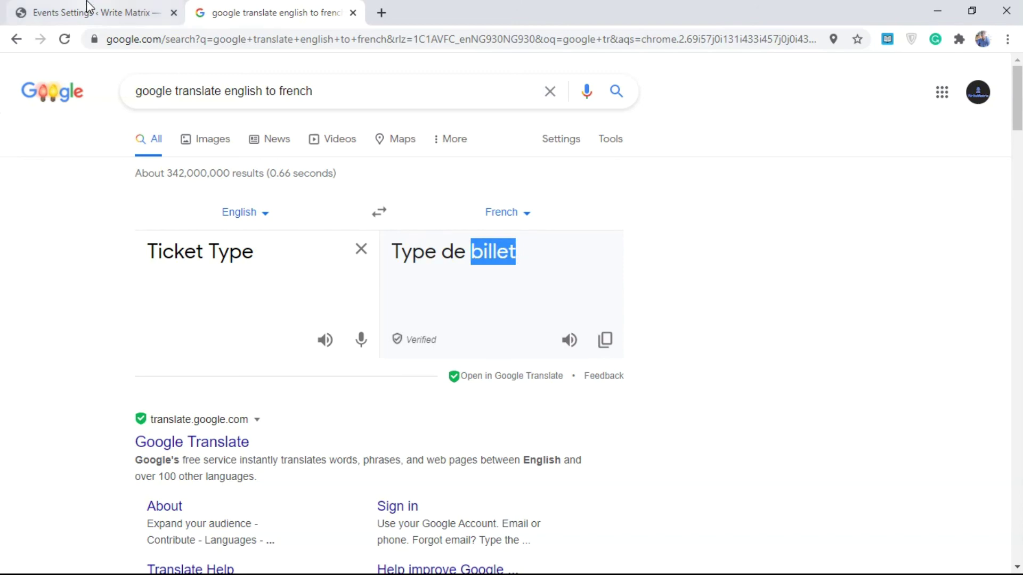
left_click(86, 12)
left_click(585, 258)
key("ctrl+v")
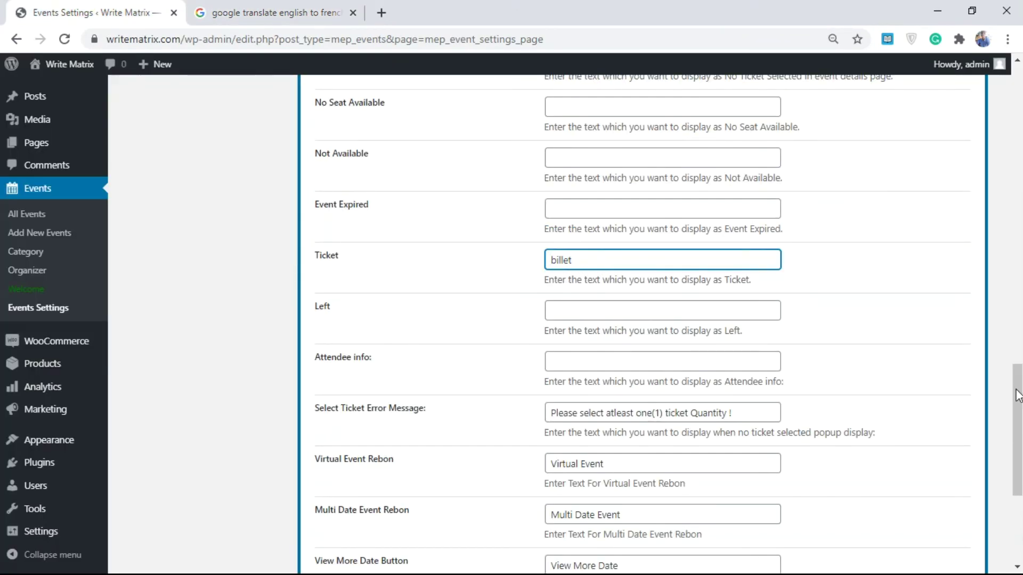
- Select the ticket error message text and focus the Extra Service label field
scroll(598, 266, "down", 4)
left_click(693, 207)
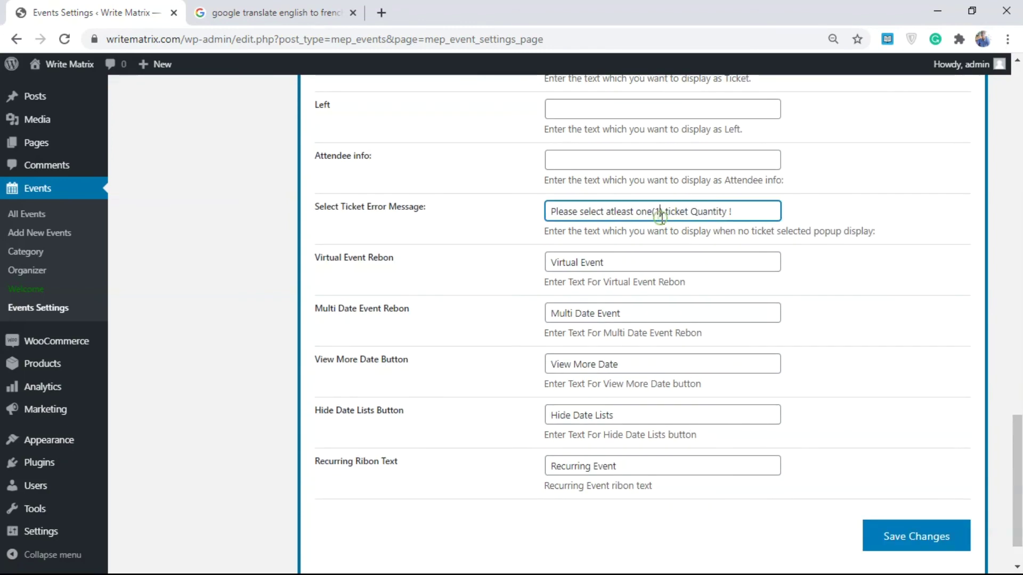
key("ctrl+a")
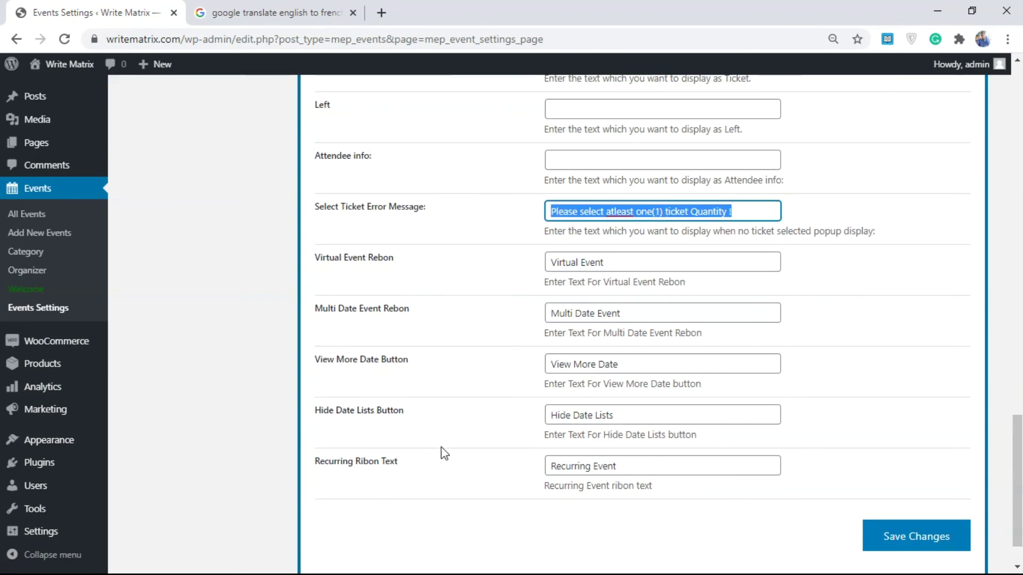
left_click_drag(1017, 447, 1017, 99)
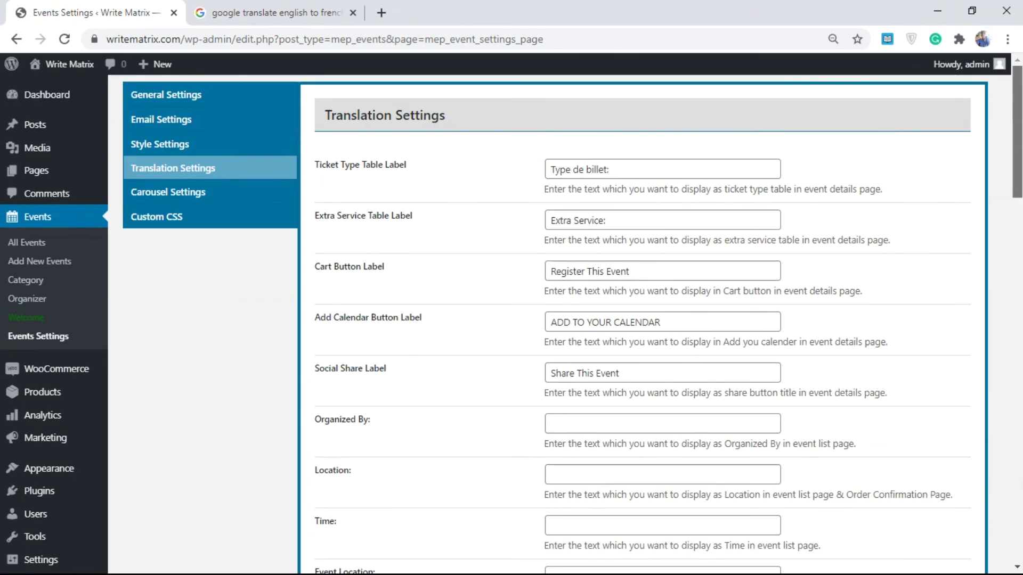
left_click(612, 220)
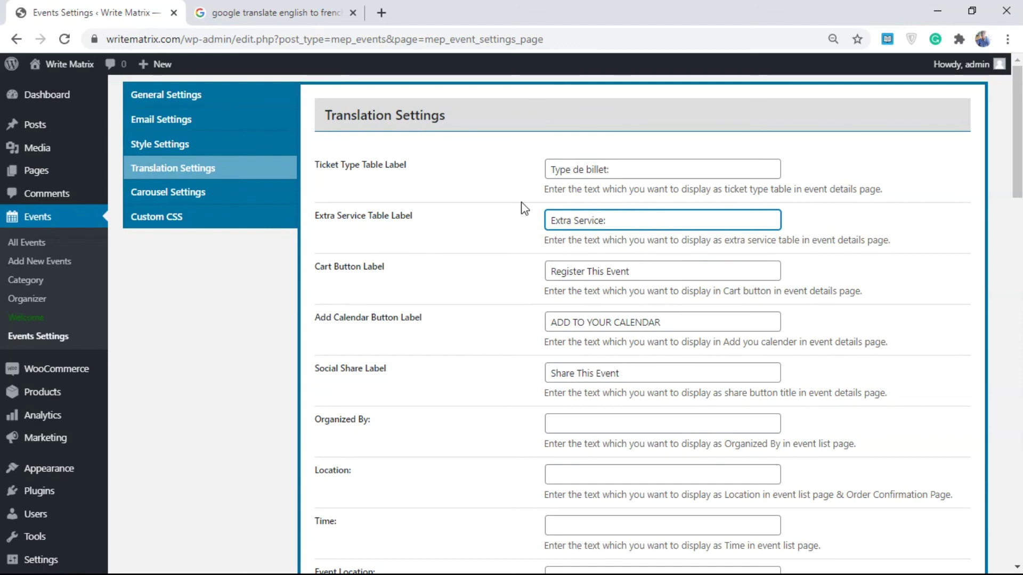
left_click(196, 191)
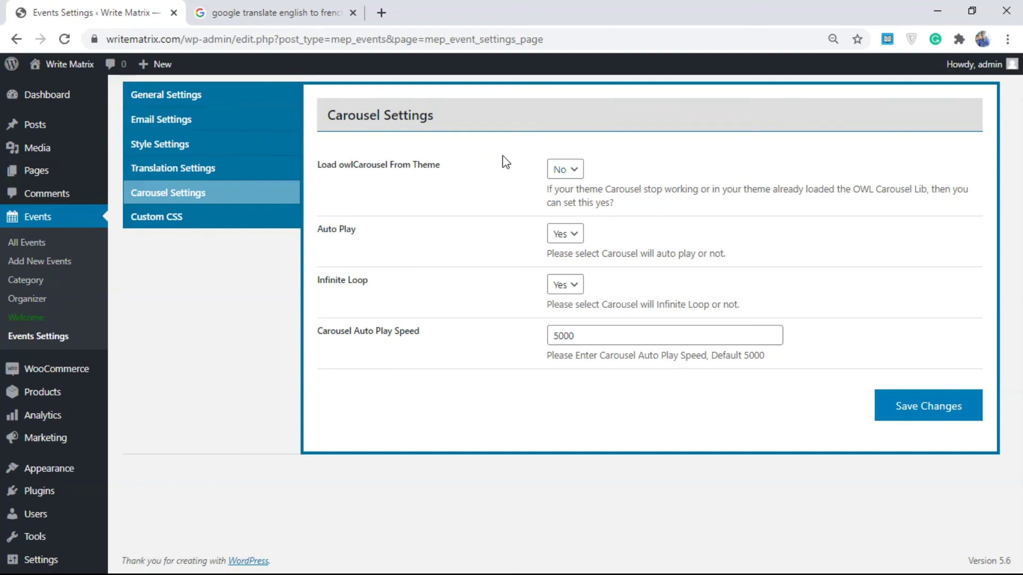
- Keep 'Load owlCarousel from theme' at No and Infinite Loop at Yes, then go to Custom CSS
left_click(560, 169)
left_click(570, 201)
left_click(557, 285)
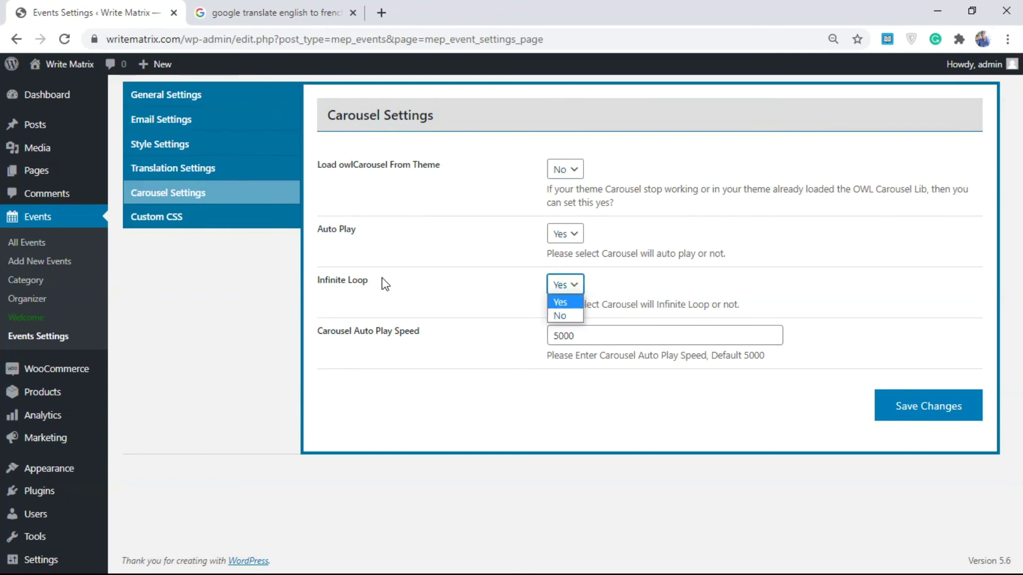
left_click(554, 301)
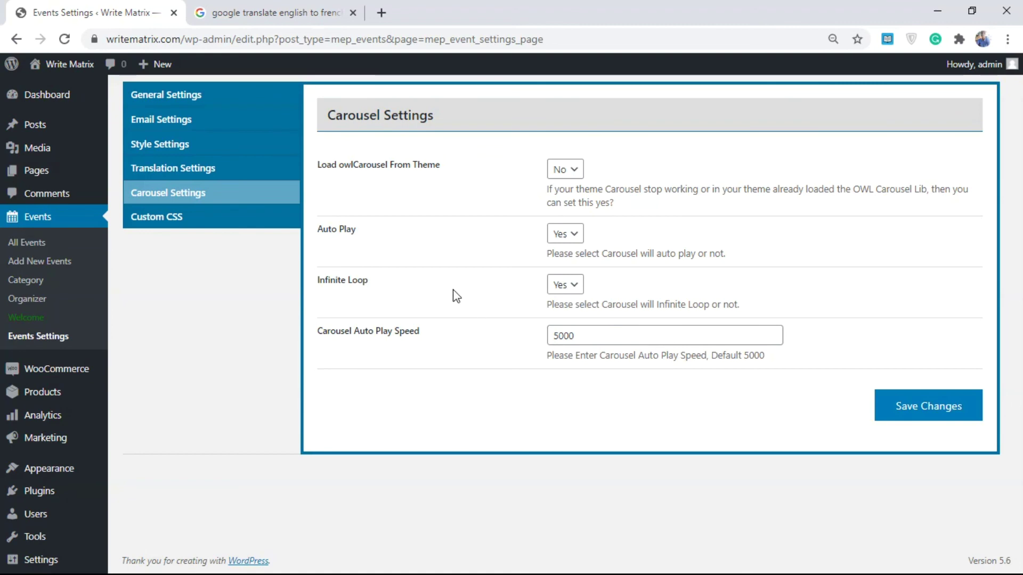
left_click(192, 222)
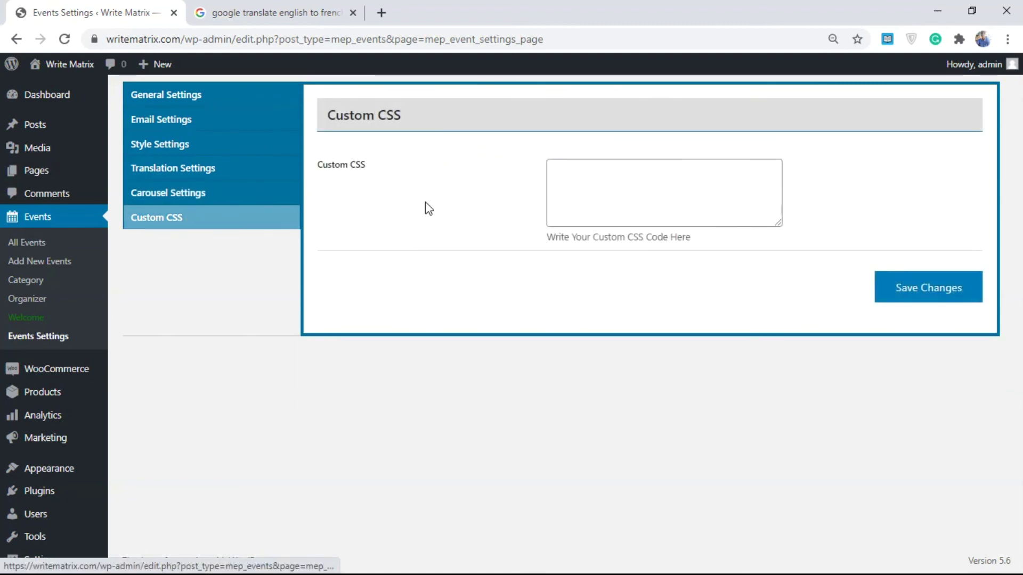
- Write the three-line custom CSS rule .h2{ color:#fff; } in the Custom CSS box
left_click(597, 197)
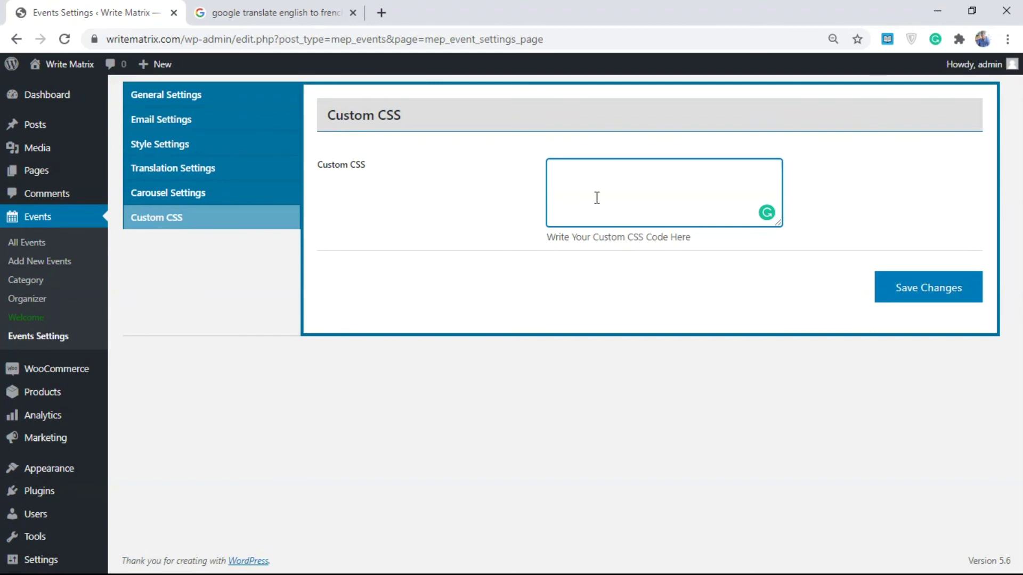
type(".h")
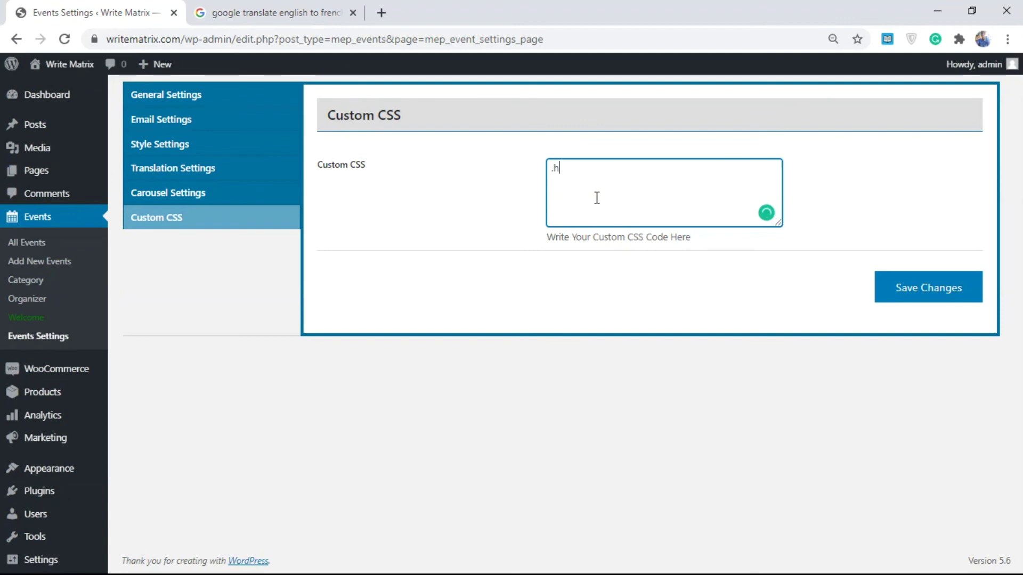
type("2{")
key("Return")
key("Return")
type("}")
key("Up")
type("color")
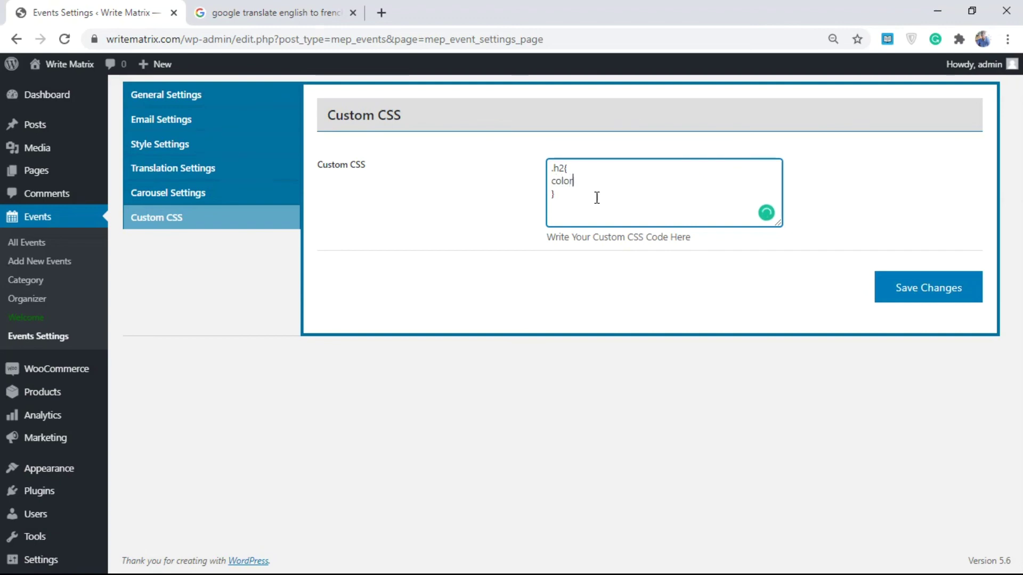
type(":#fffff")
key("BackSpace")
key("BackSpace")
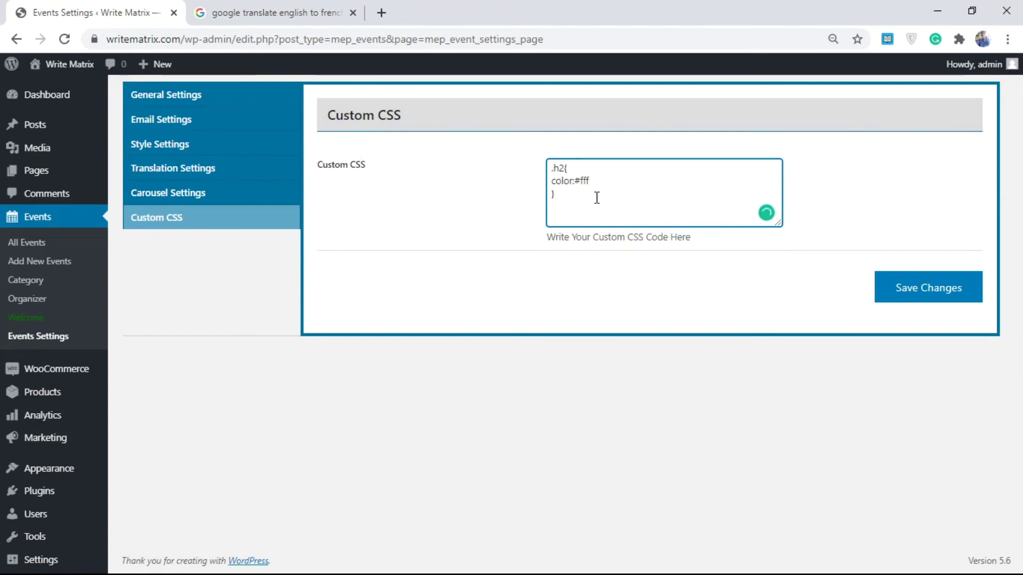
type(";")
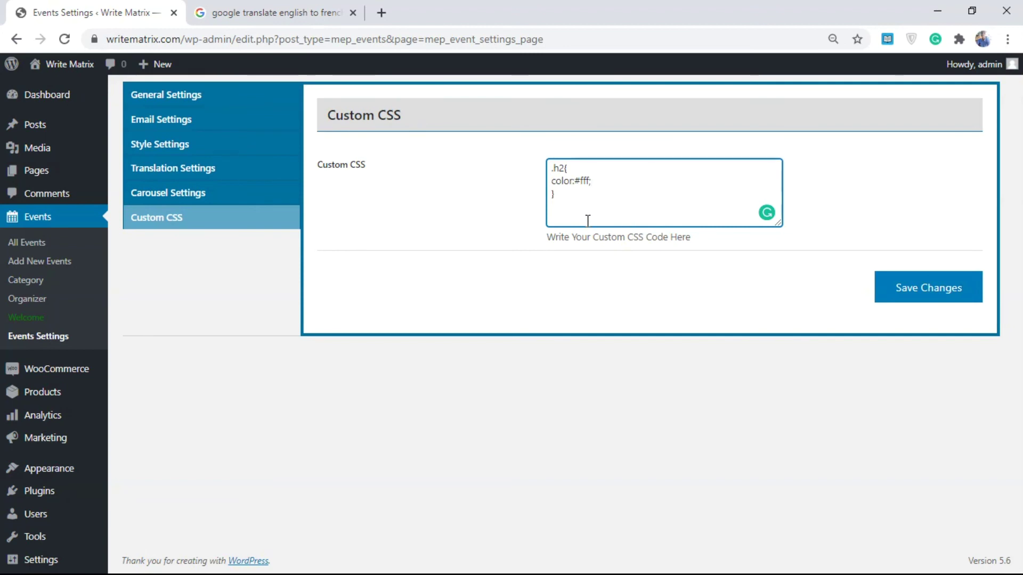
left_click(195, 144)
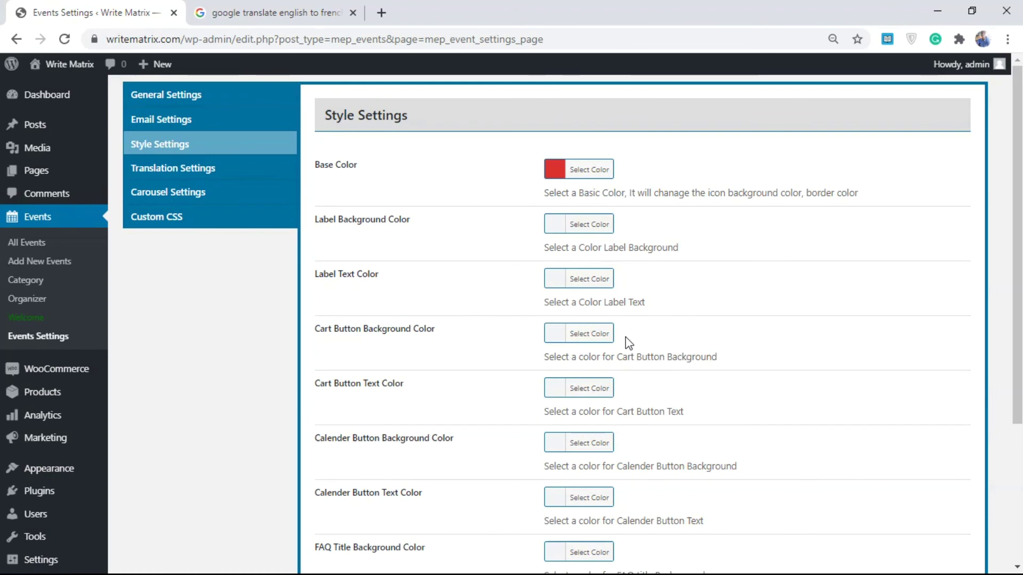
- Revisit the Custom CSS rule, place the caret at its end, and scroll down the settings
left_click(226, 224)
left_click(620, 177)
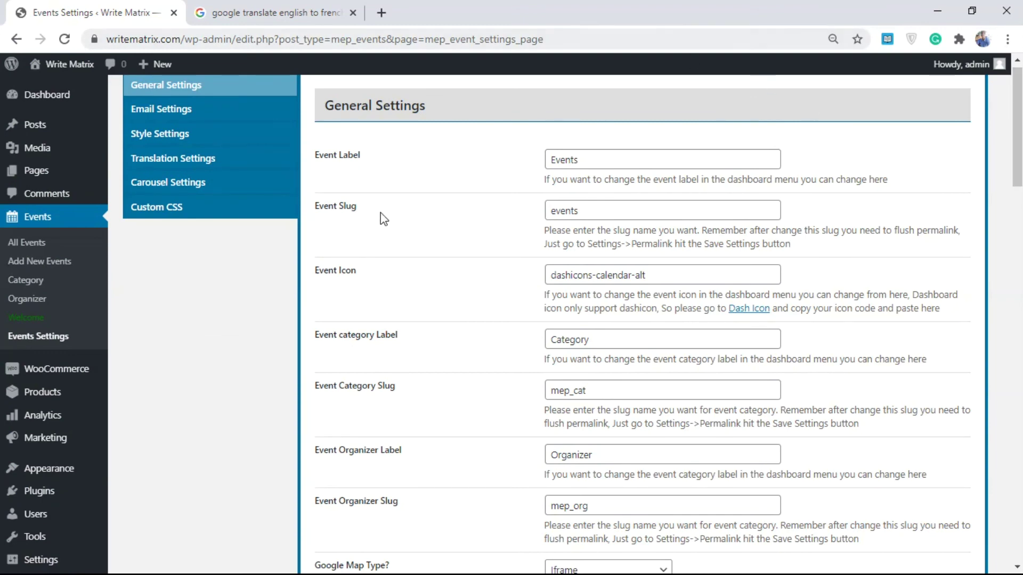
scroll(458, 268, "down", 2)
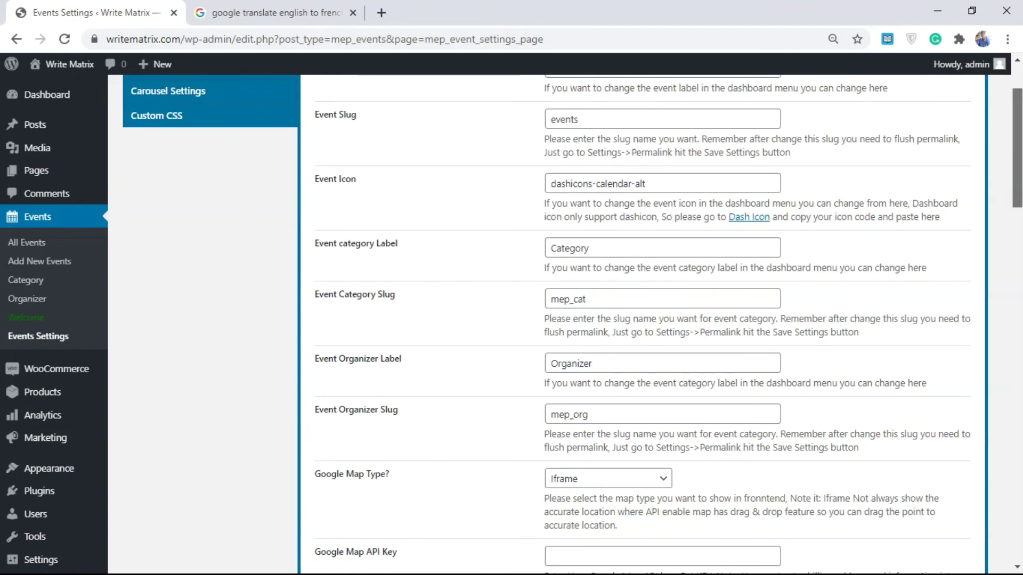